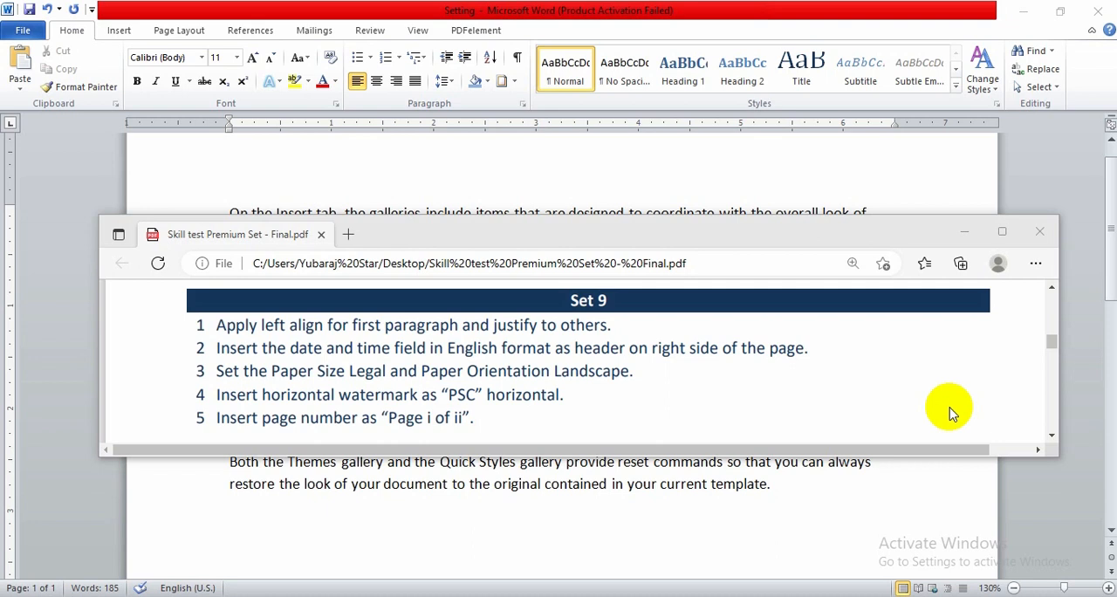
Justify the second and third paragraphs, leaving the first paragraph left-aligned
left_click(644, 204)
triple_click(524, 231)
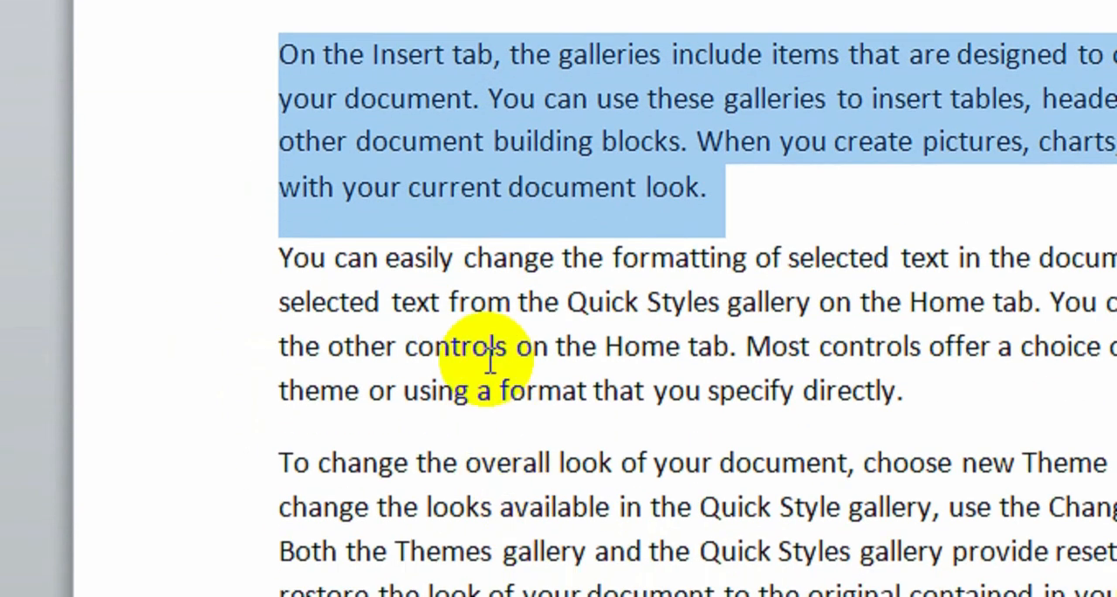
left_click(488, 303)
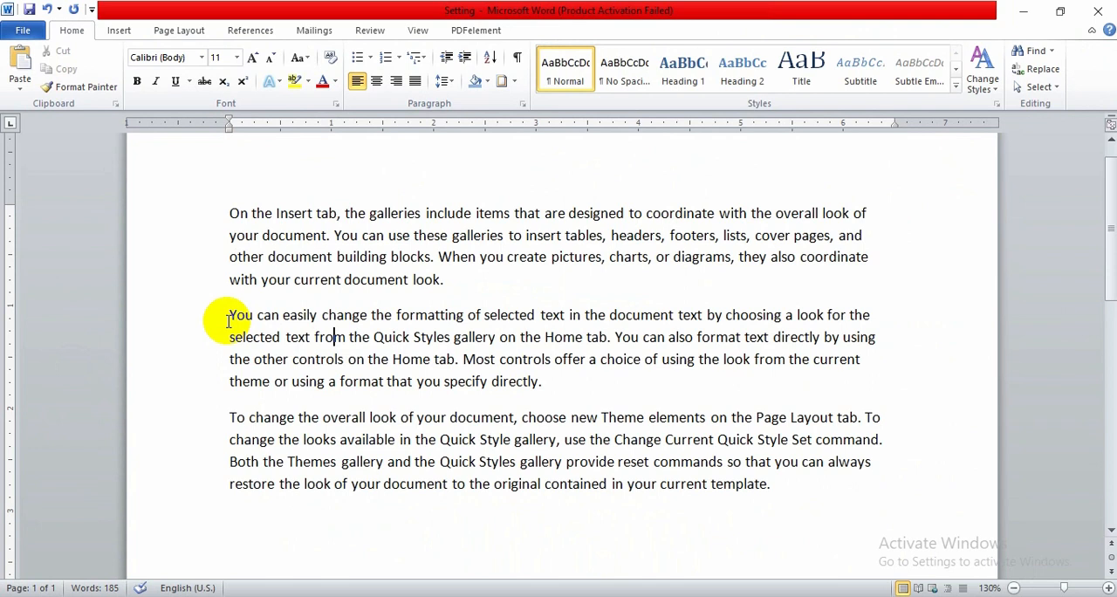
left_click_drag(229, 321, 783, 506)
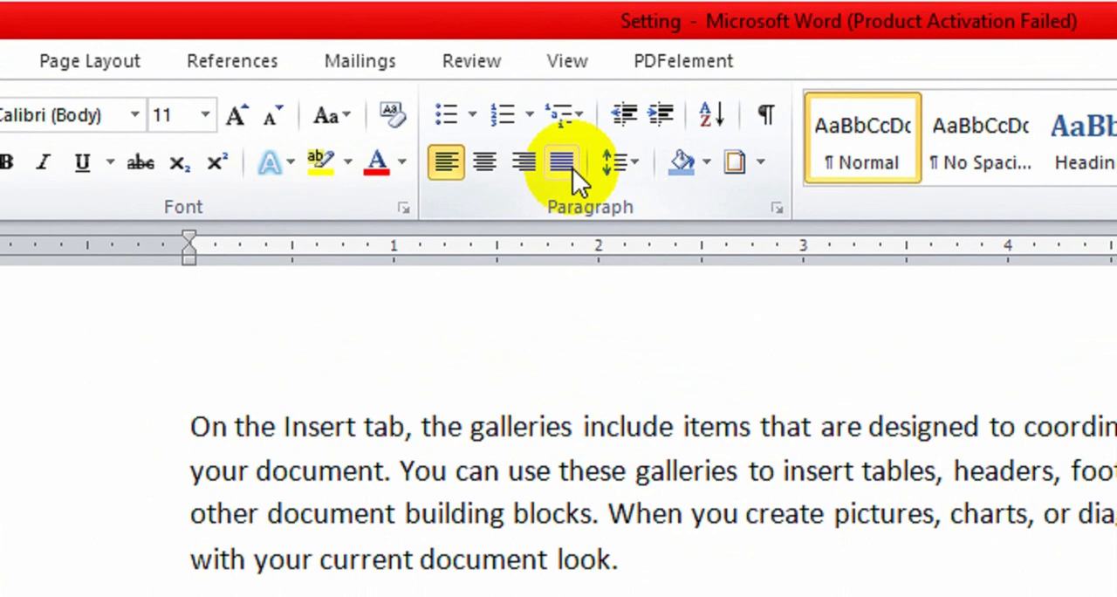
left_click(572, 168)
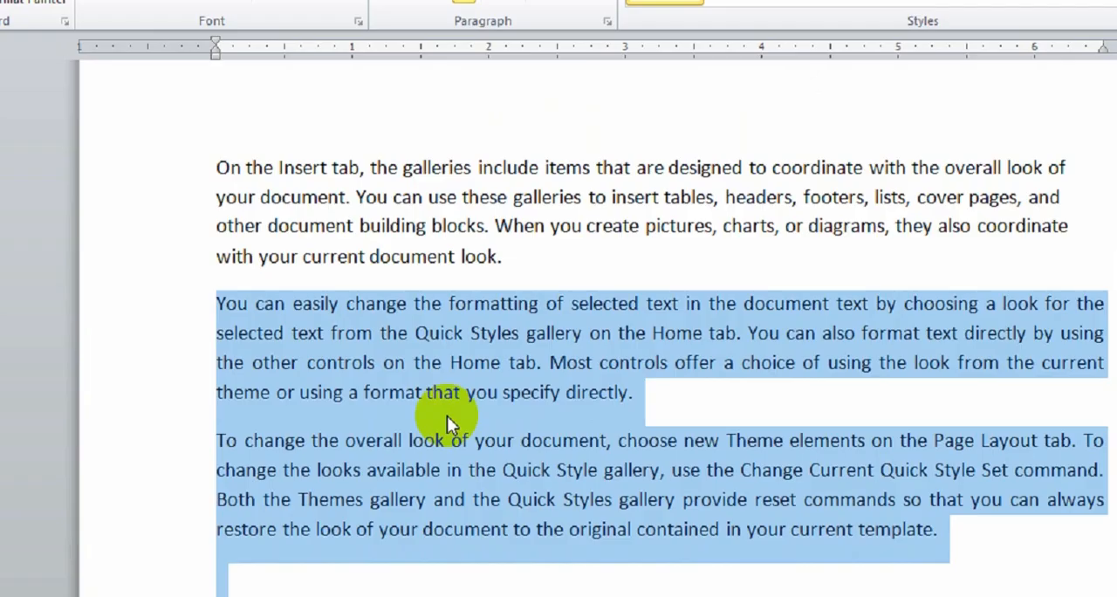
left_click(580, 402)
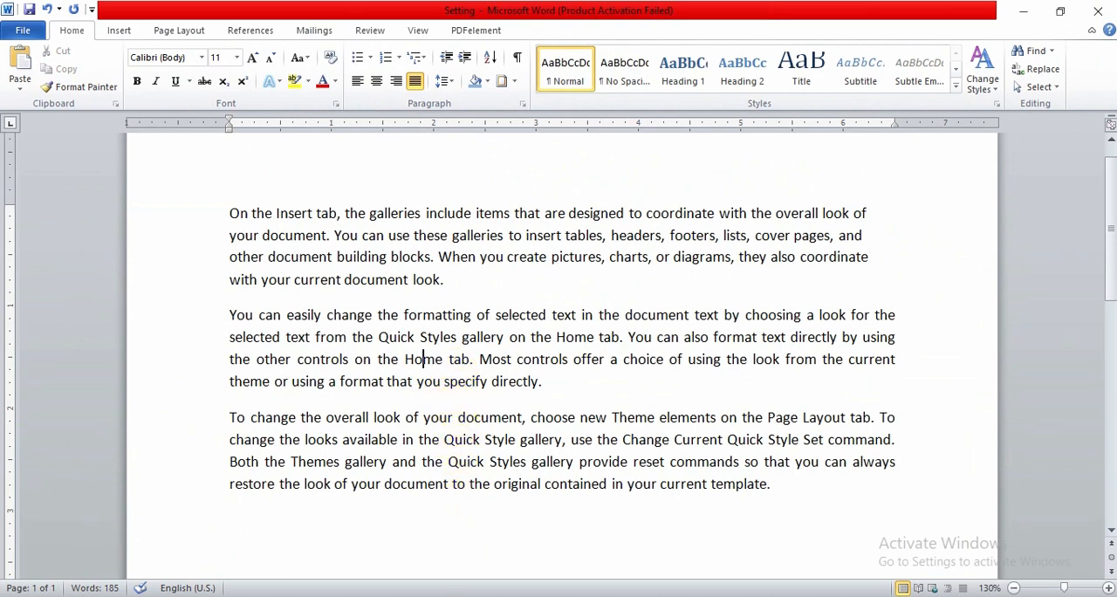
Insert a date field into the page header in English (U.S.), using the 1/19/2023 format
key("alt+Tab")
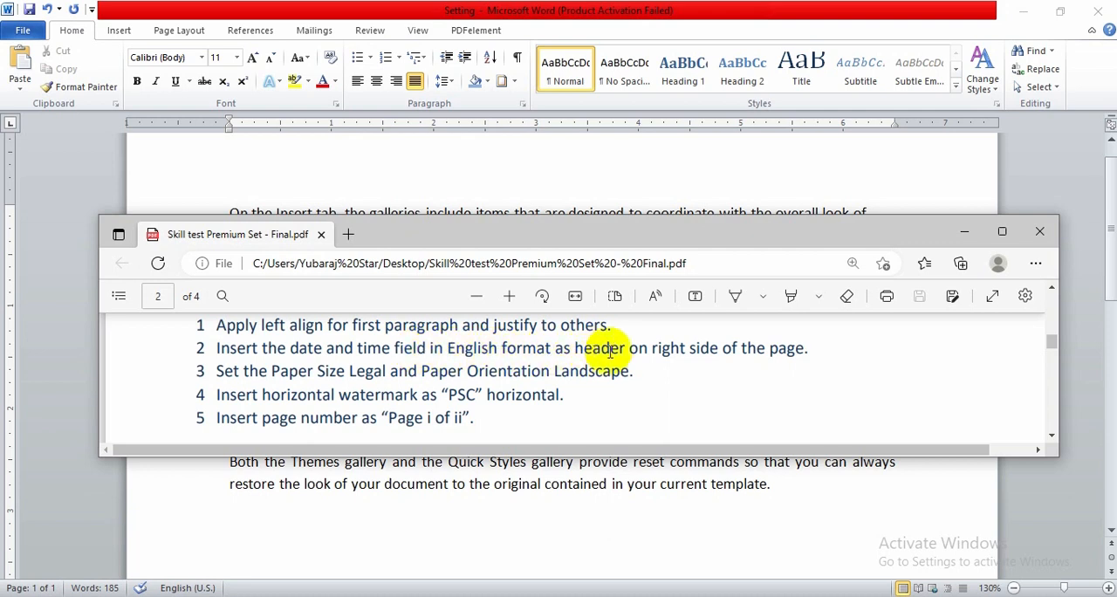
left_click_drag(594, 349, 555, 350)
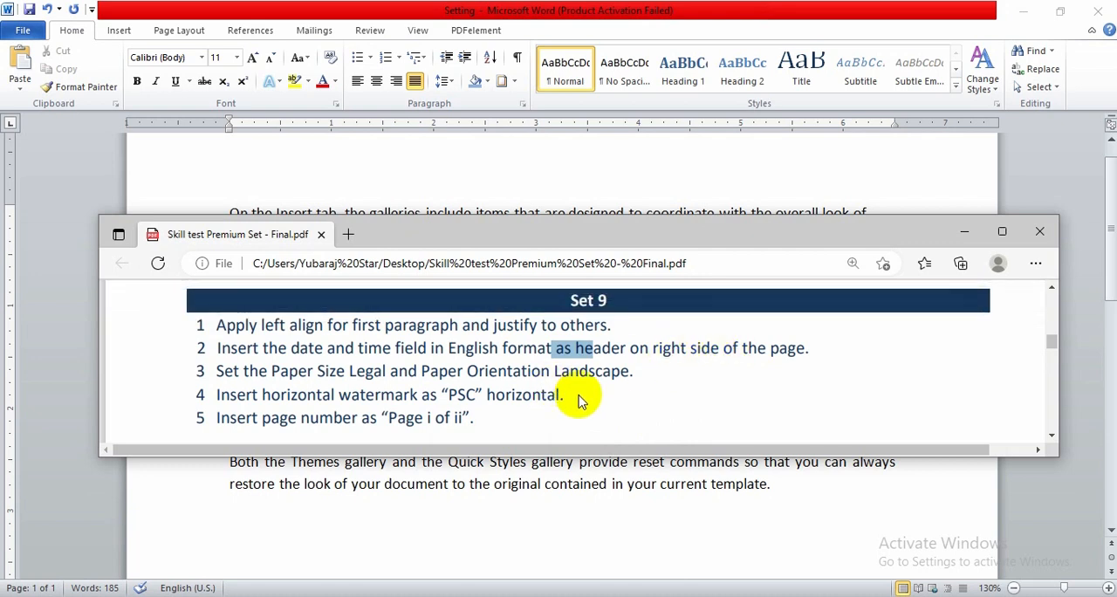
left_click(513, 500)
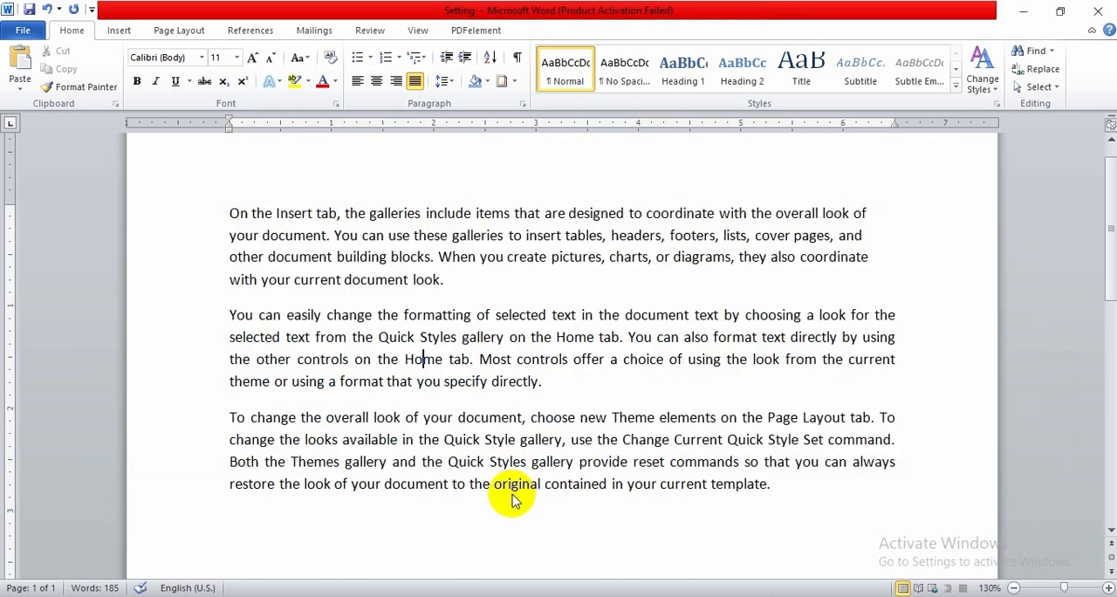
scroll(544, 385, "up", 1)
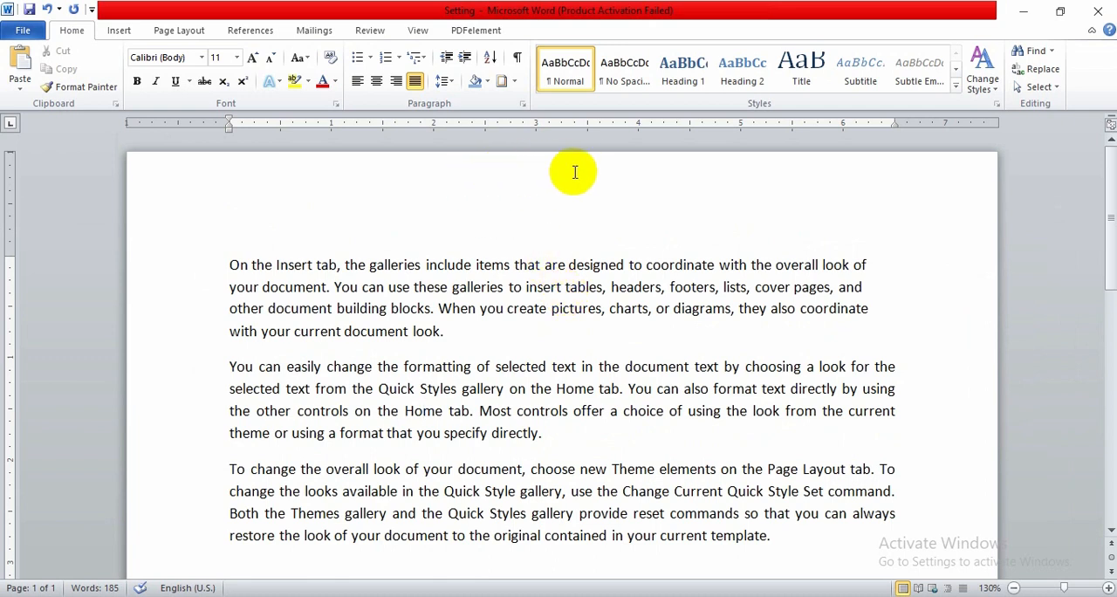
double_click(524, 168)
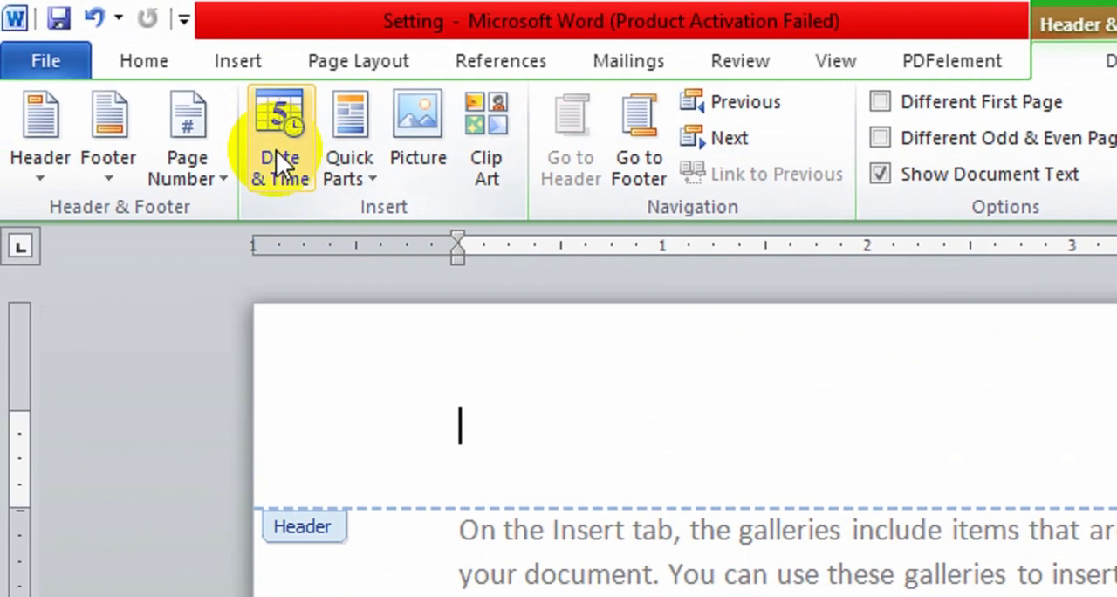
left_click(285, 162)
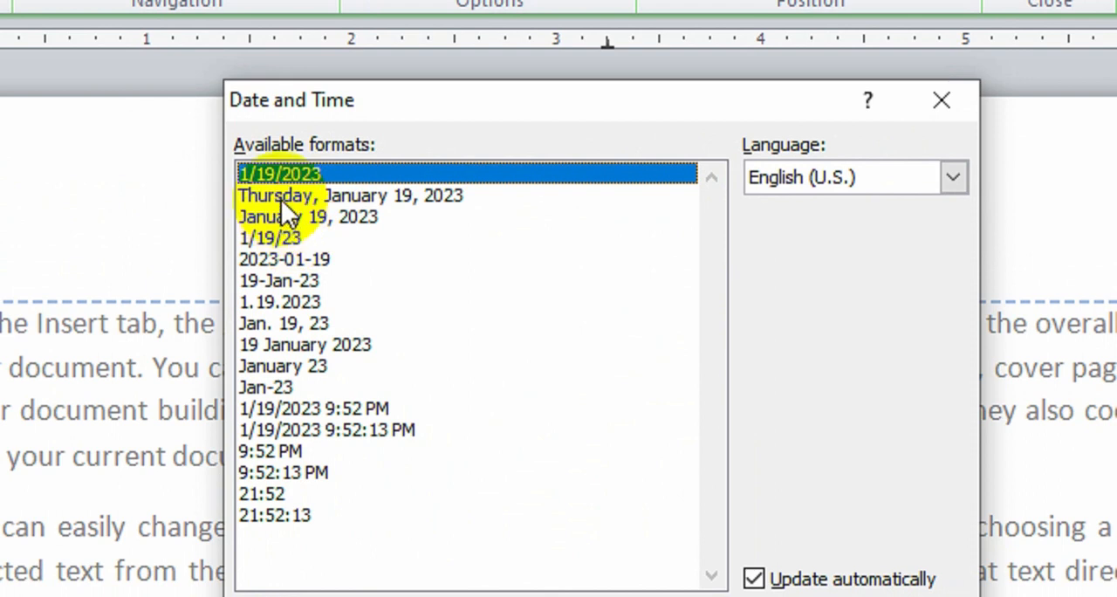
left_click(281, 200)
left_click(270, 179)
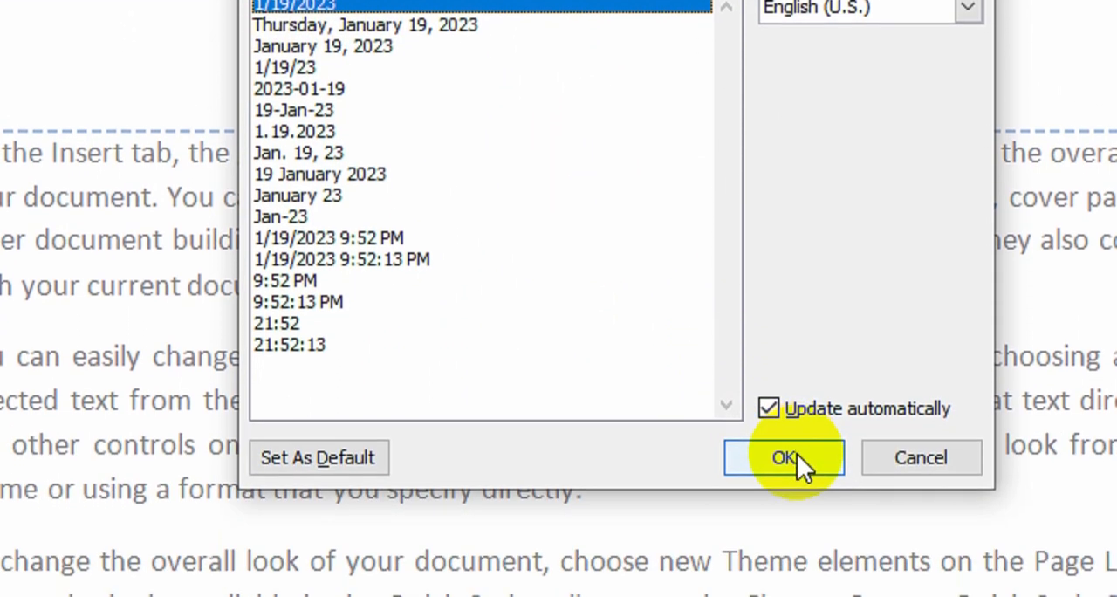
left_click(793, 452)
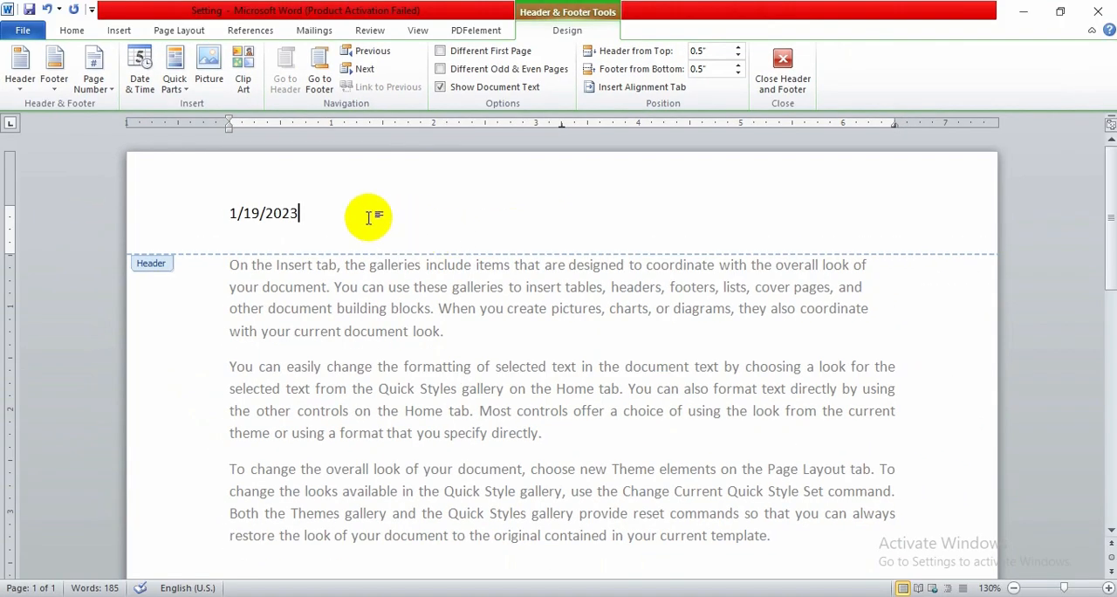
Right-align the date in the header and return to the document body
left_click(279, 212)
key("ctrl+r")
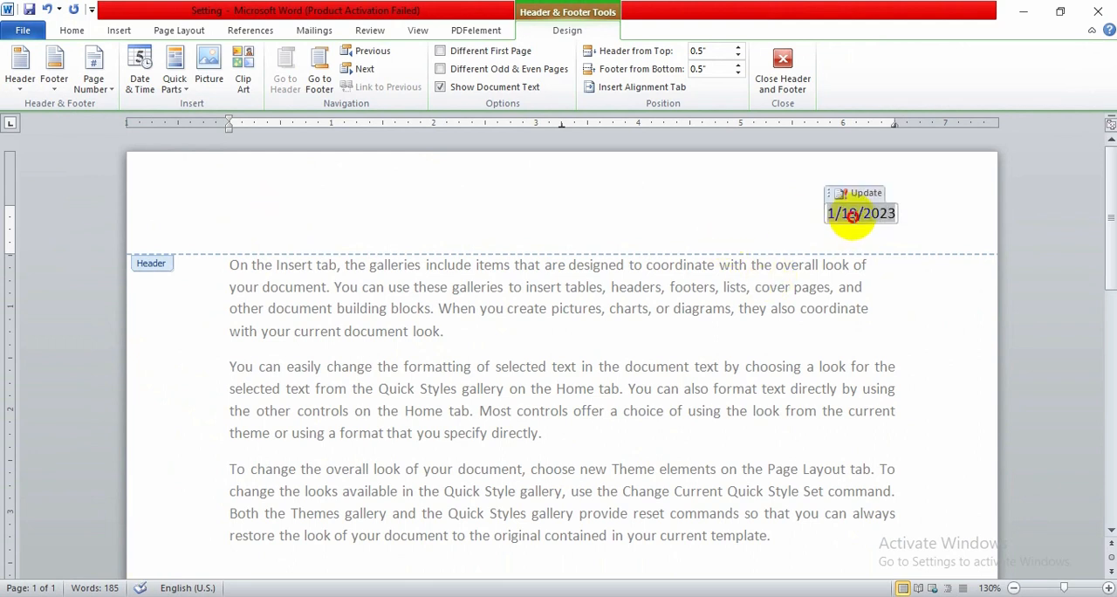
key("Escape")
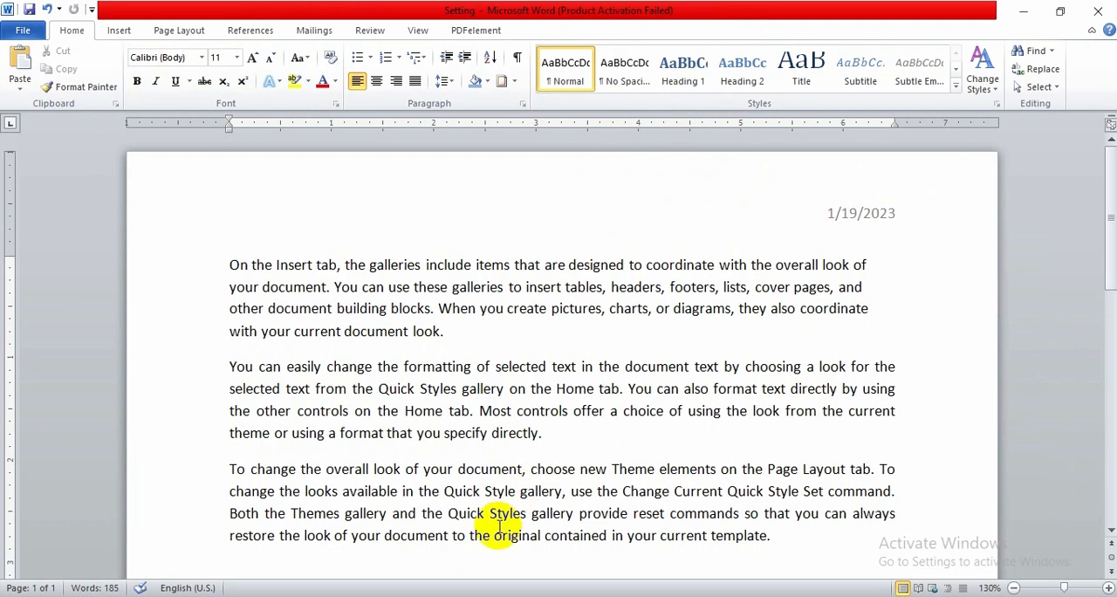
Set the document's paper size to Legal (8.5" x 14") and its orientation to Landscape
left_click(459, 572)
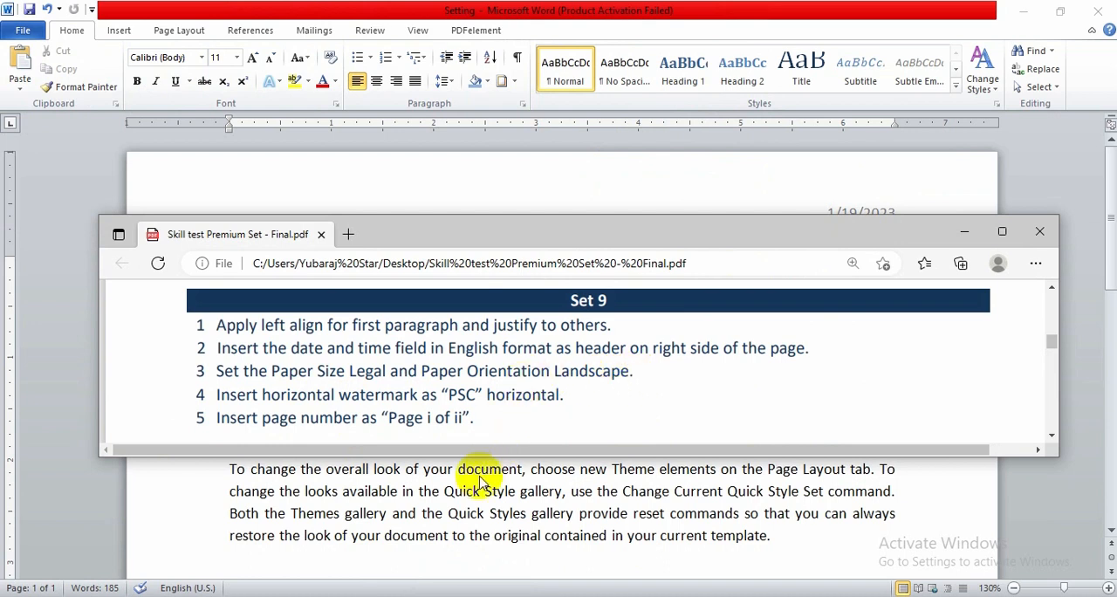
left_click(466, 527)
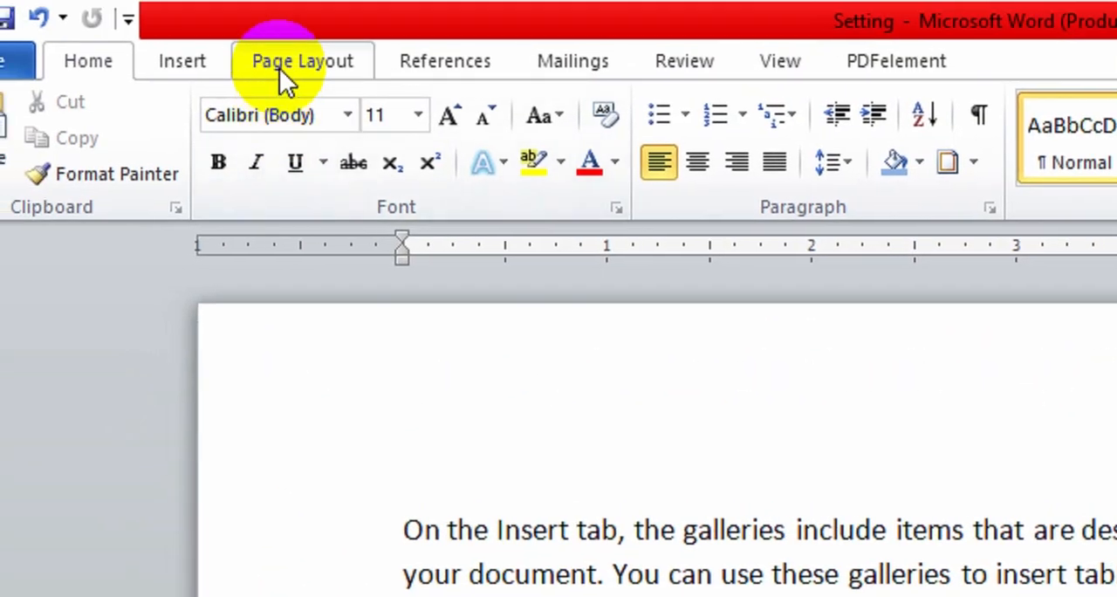
left_click(280, 69)
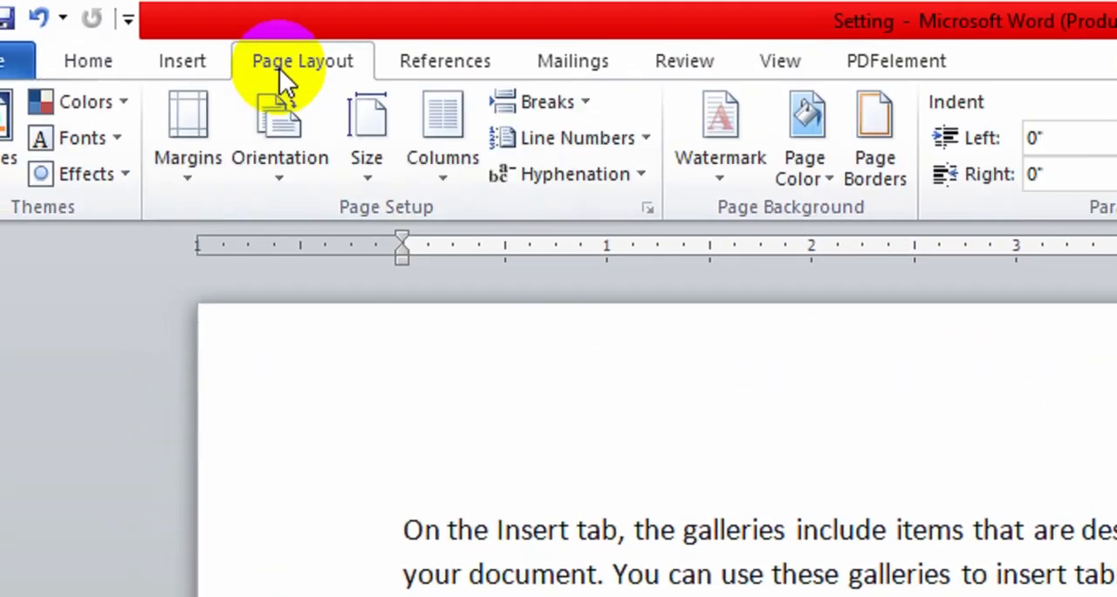
left_click(366, 187)
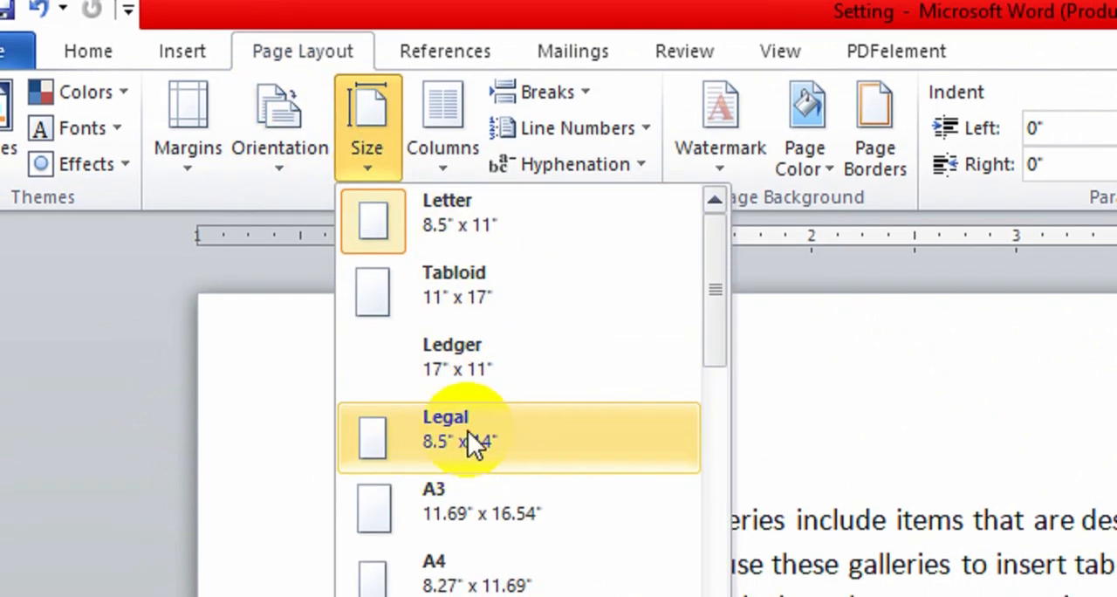
left_click(469, 439)
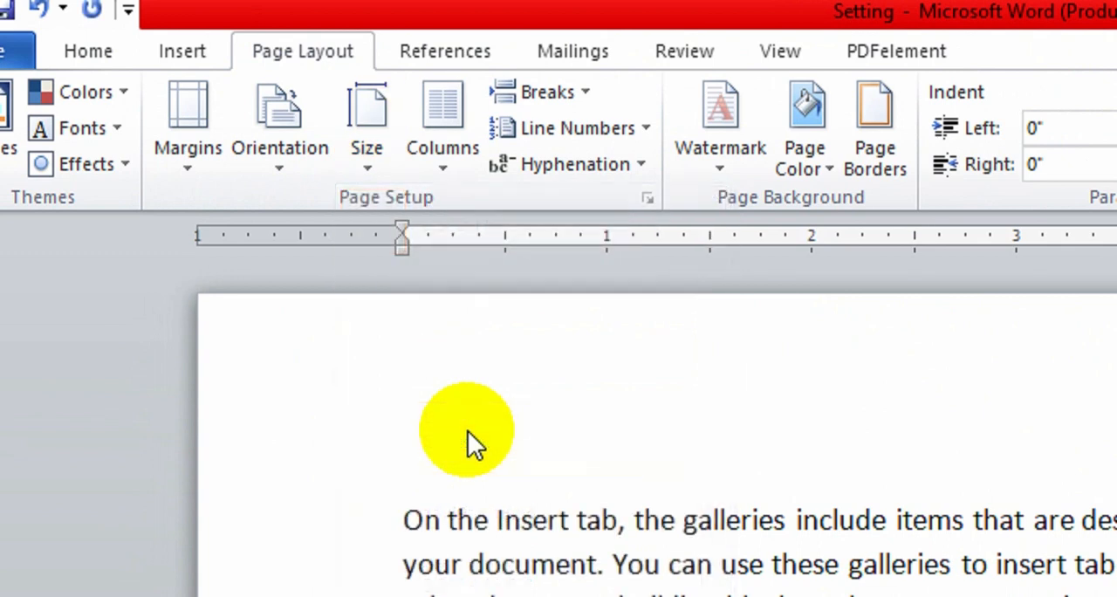
left_click(367, 175)
left_click(369, 173)
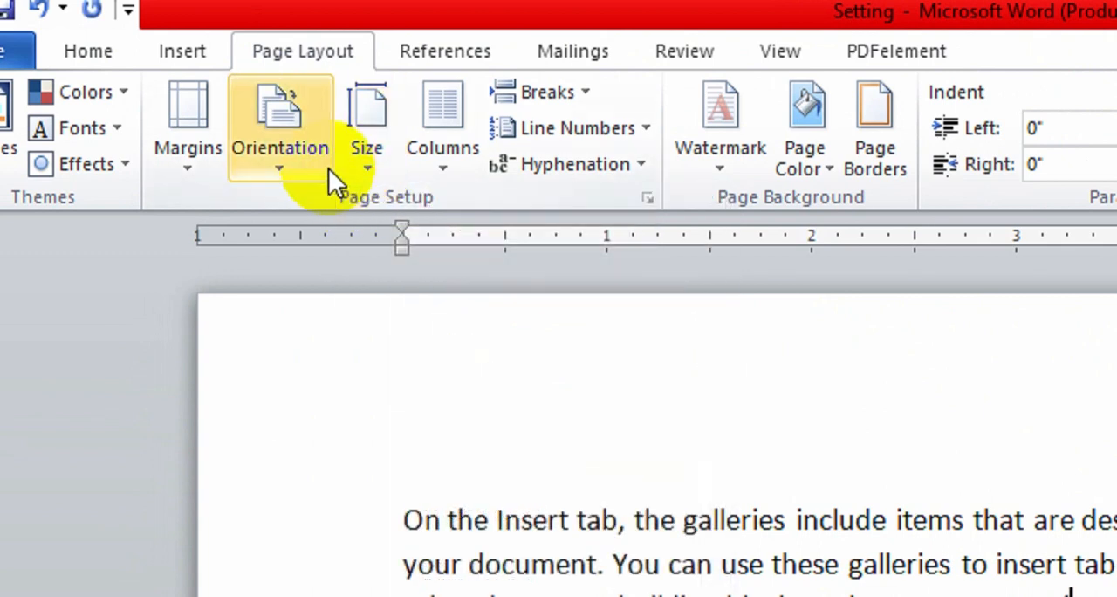
left_click(284, 161)
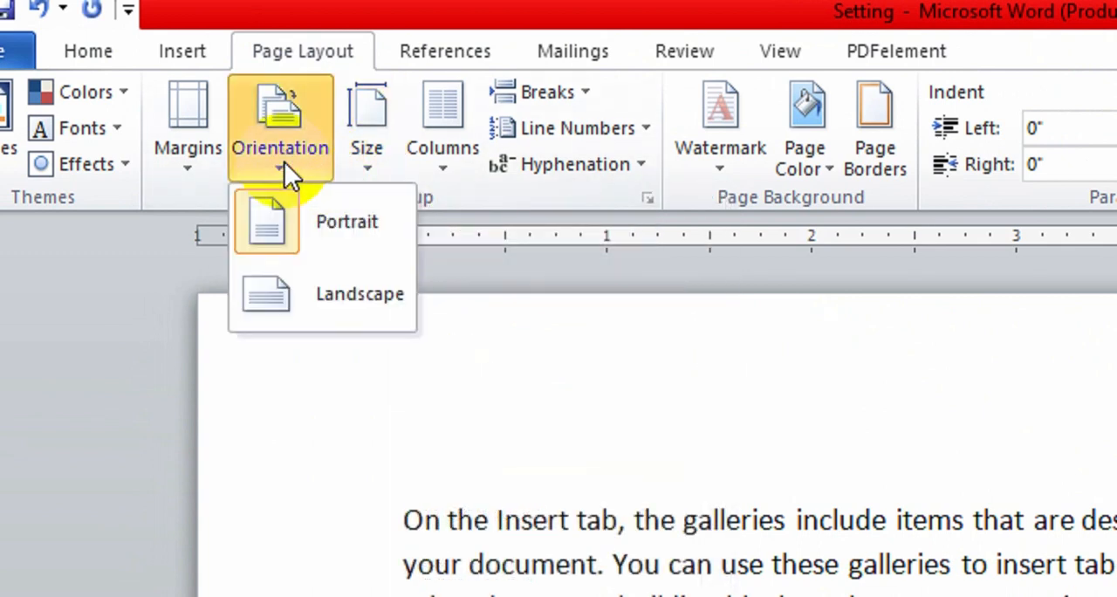
left_click(358, 297)
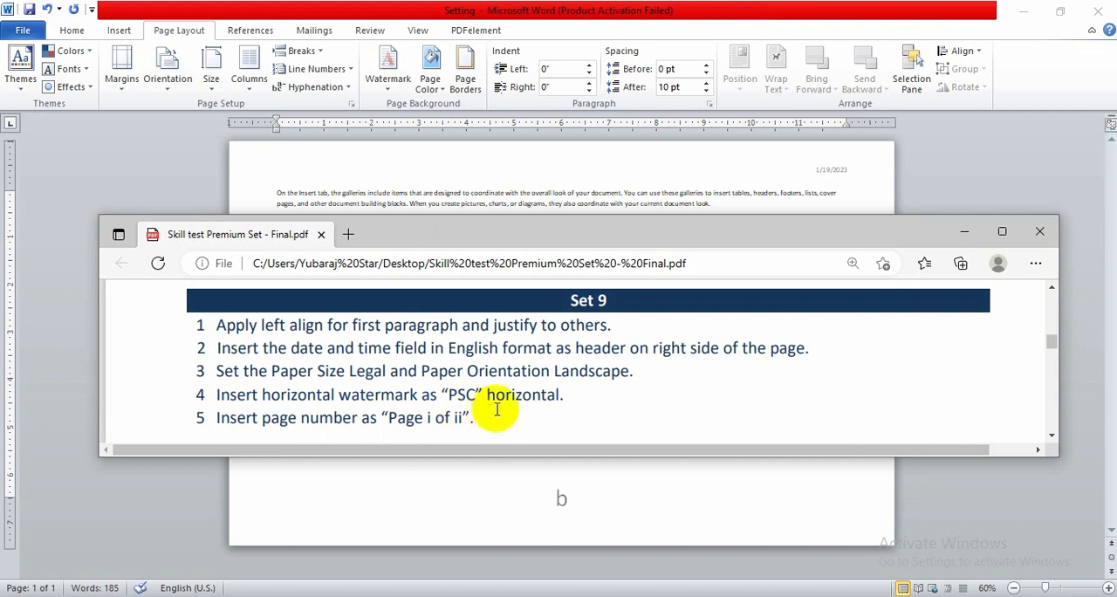
Add a custom text watermark reading "PSC" with a horizontal layout to the page
left_click(492, 506)
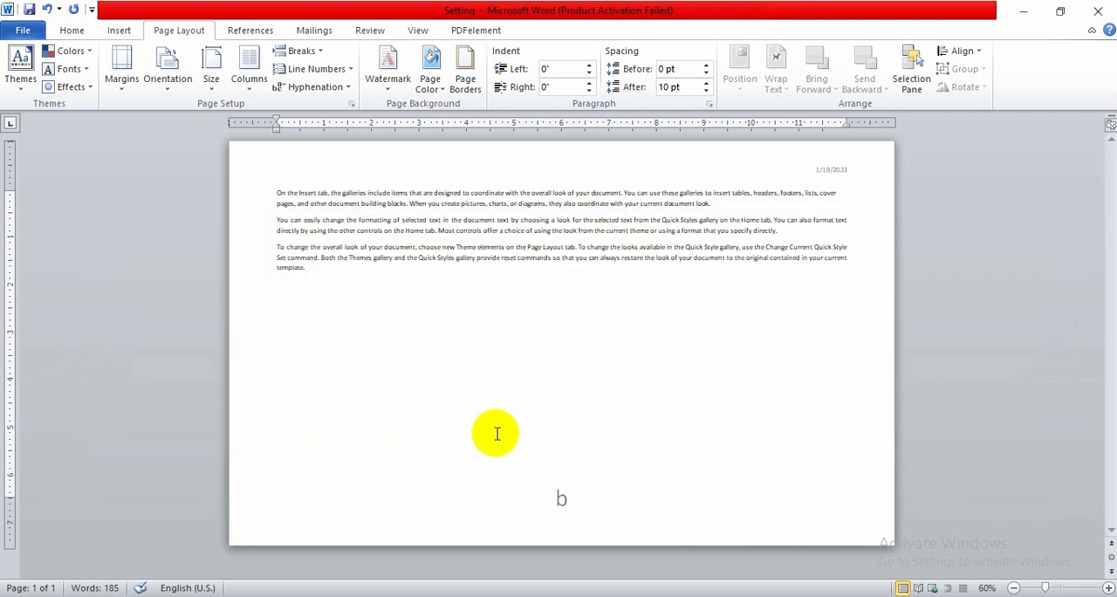
scroll(496, 439, "up", 2)
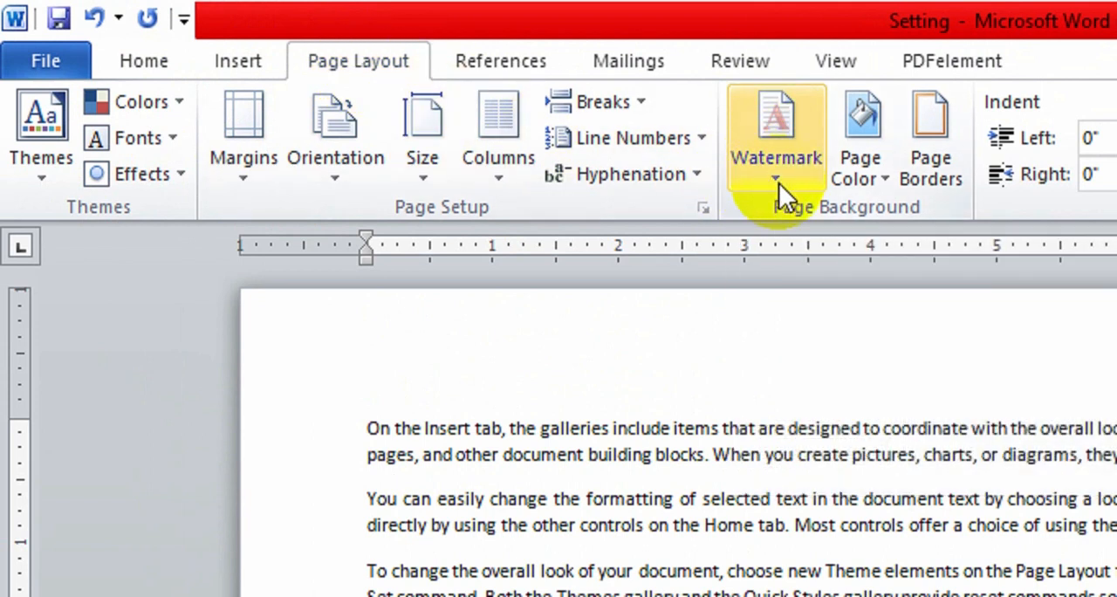
left_click(779, 182)
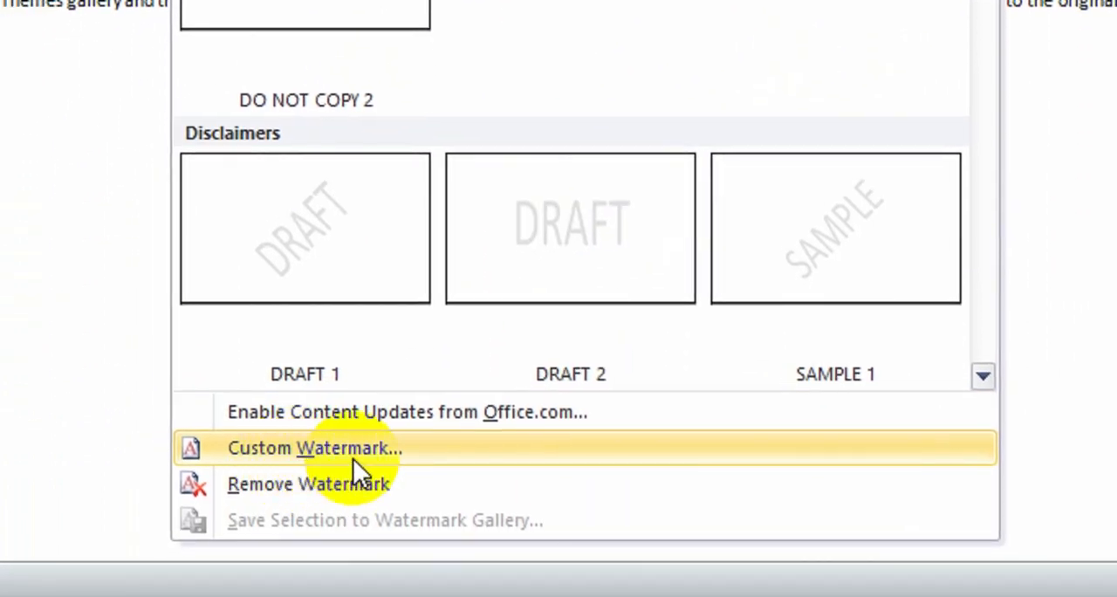
left_click(331, 450)
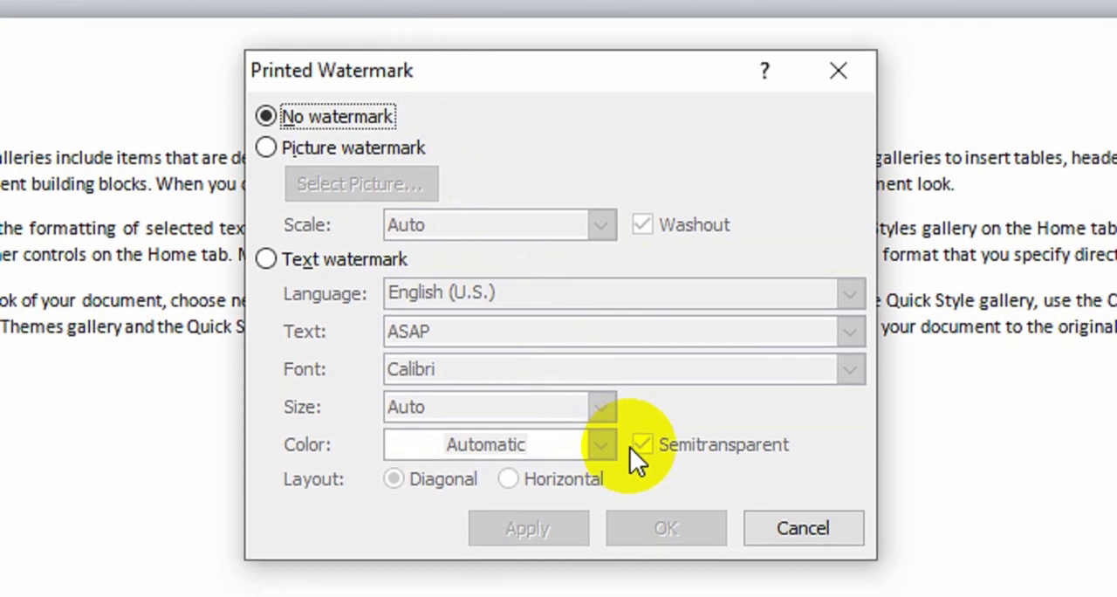
left_click(308, 151)
left_click(304, 260)
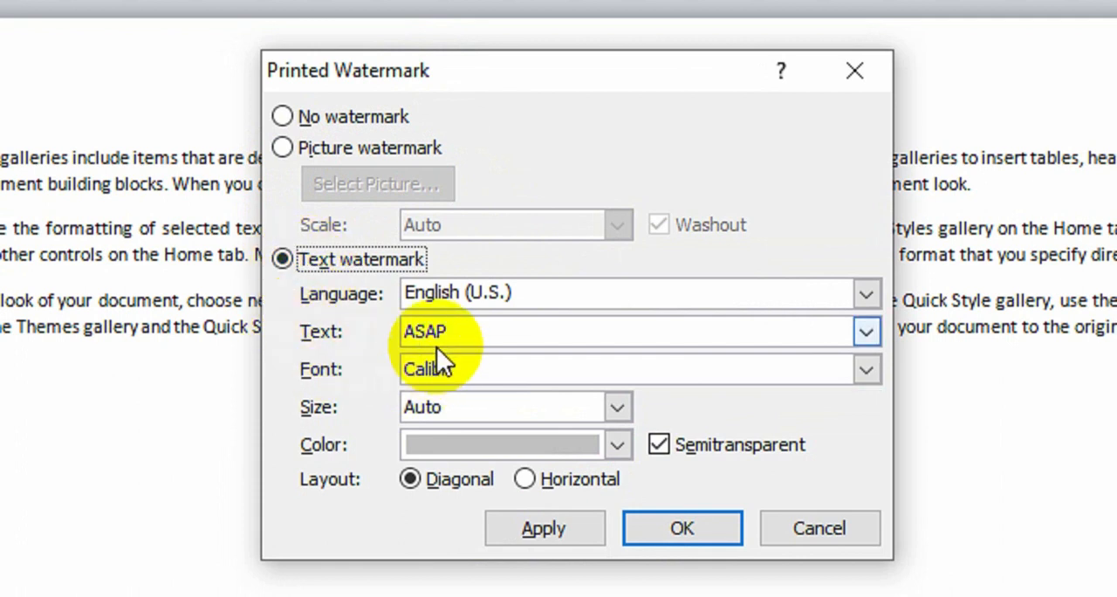
left_click(350, 334)
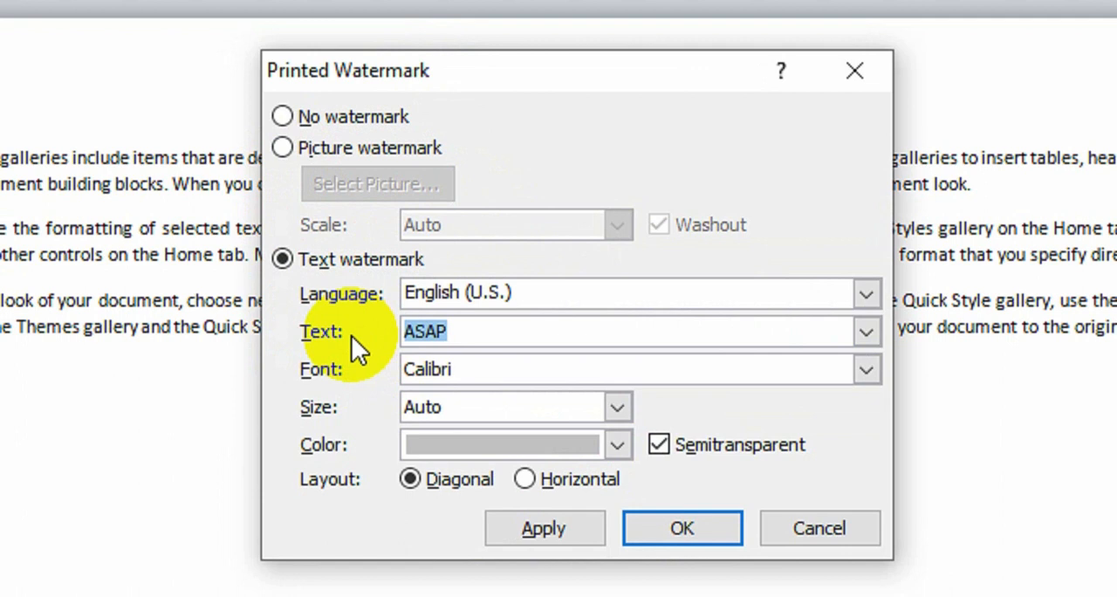
key("BackSpace")
type("PSC")
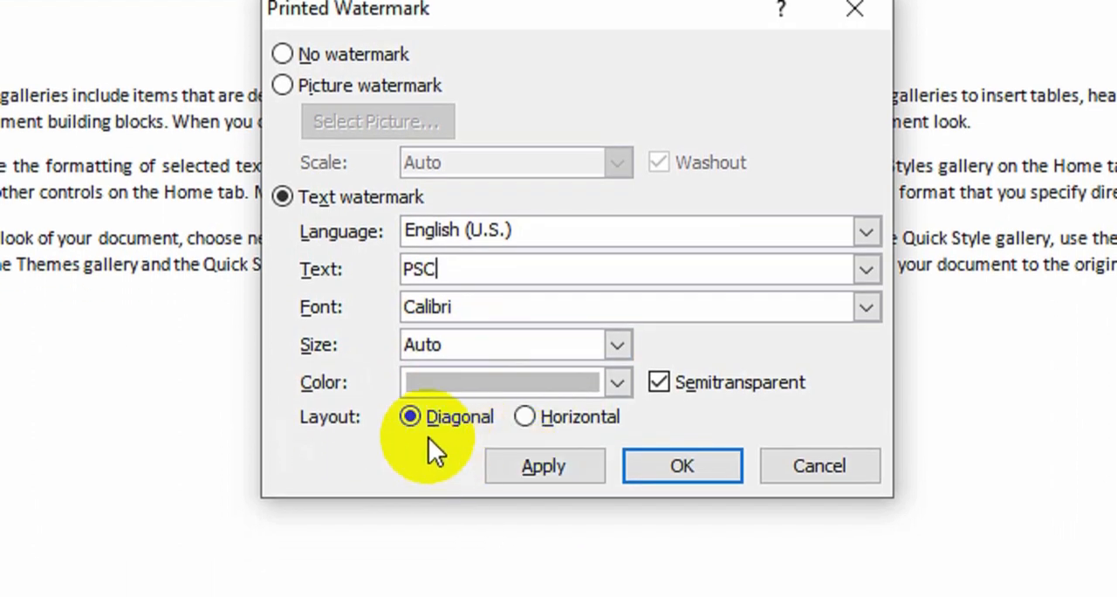
left_click(526, 419)
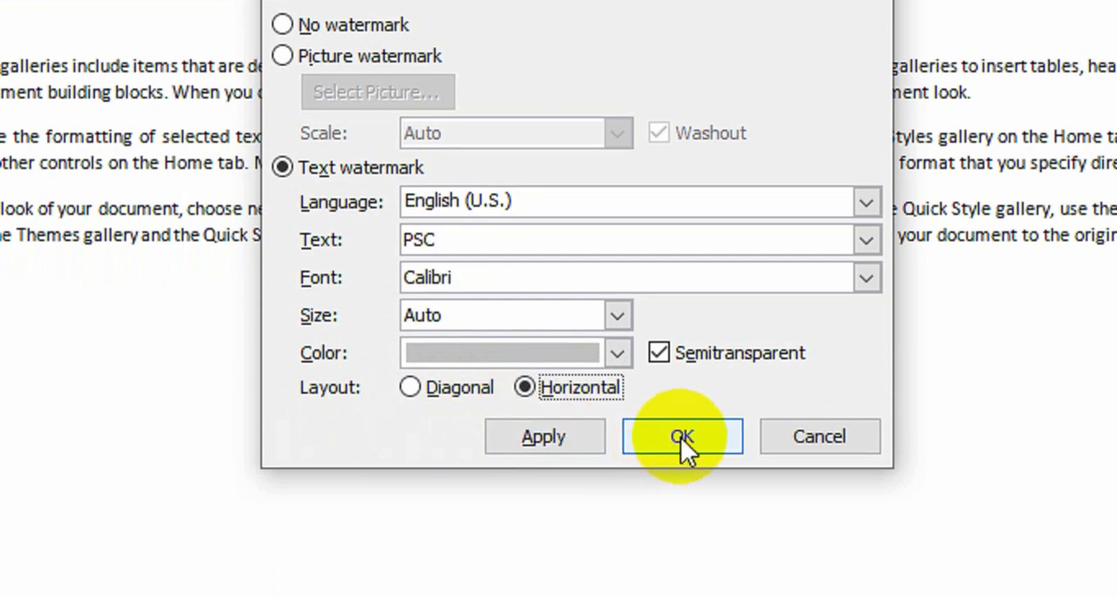
left_click(682, 468)
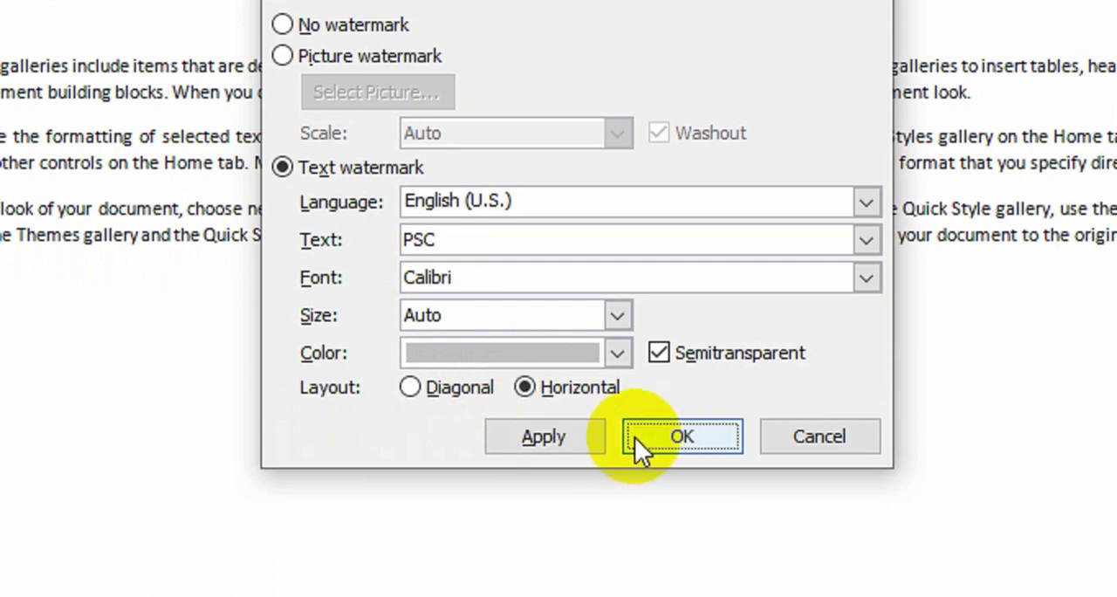
left_click(541, 440)
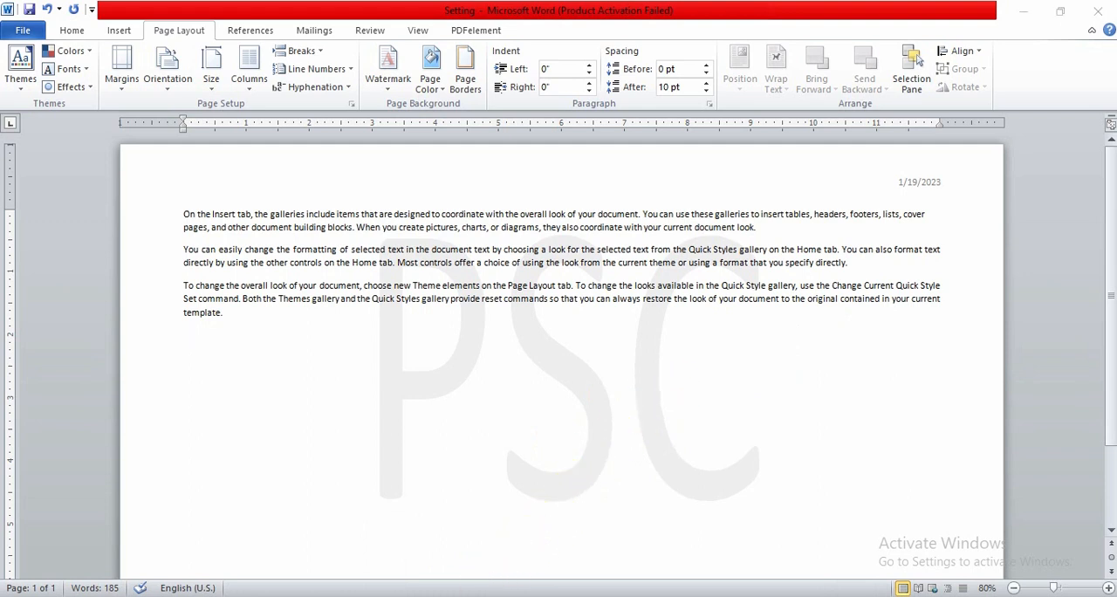
Insert a page number at the bottom of the page using the Page X of Y "Bold Numbers 1" style
key("alt+Tab")
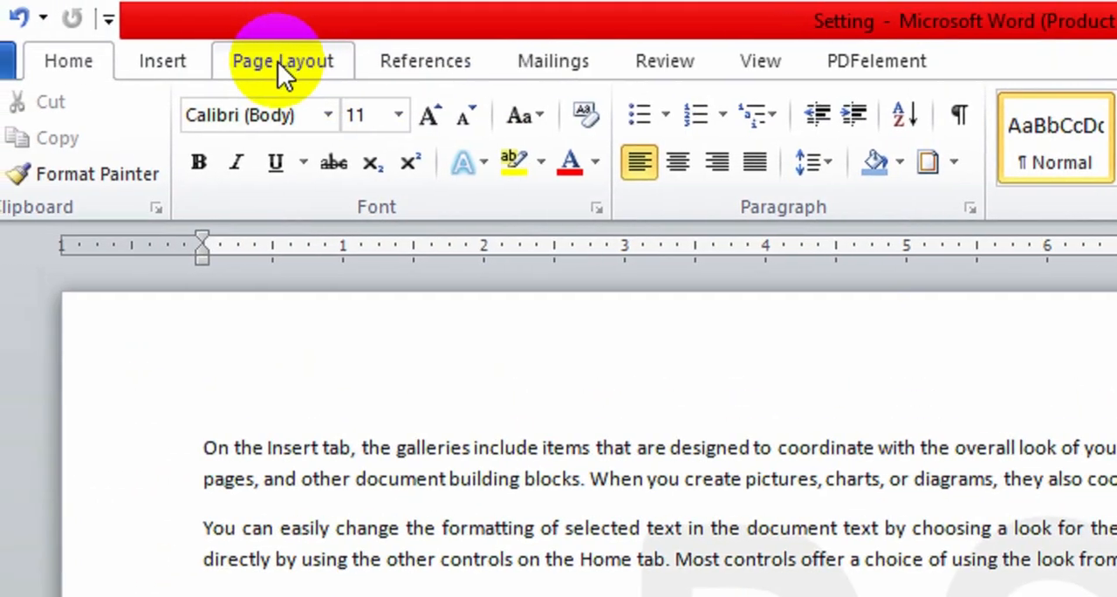
left_click(160, 63)
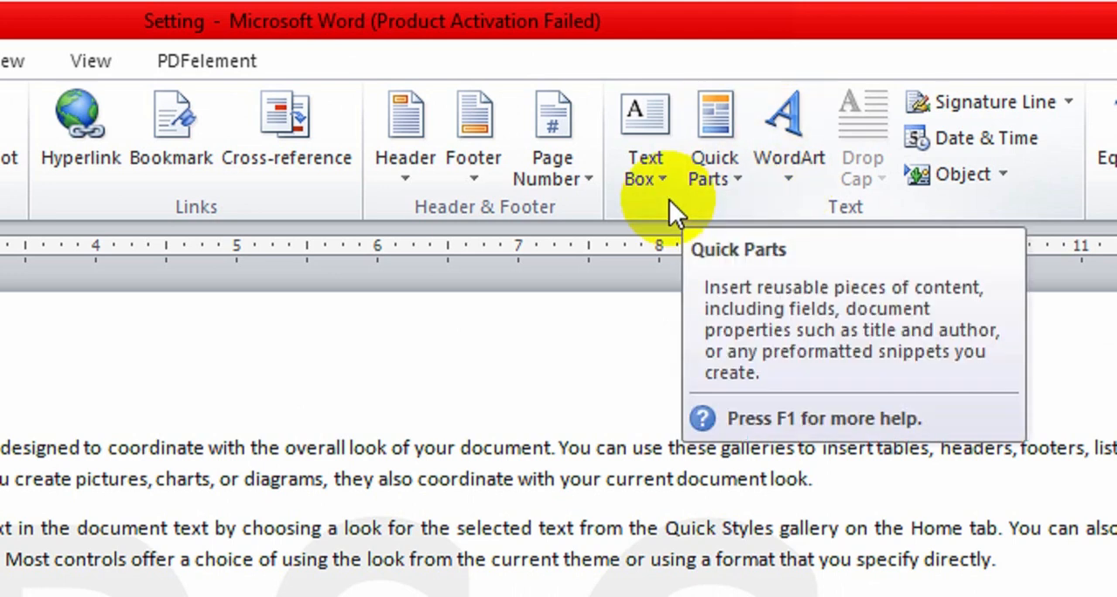
left_click(546, 180)
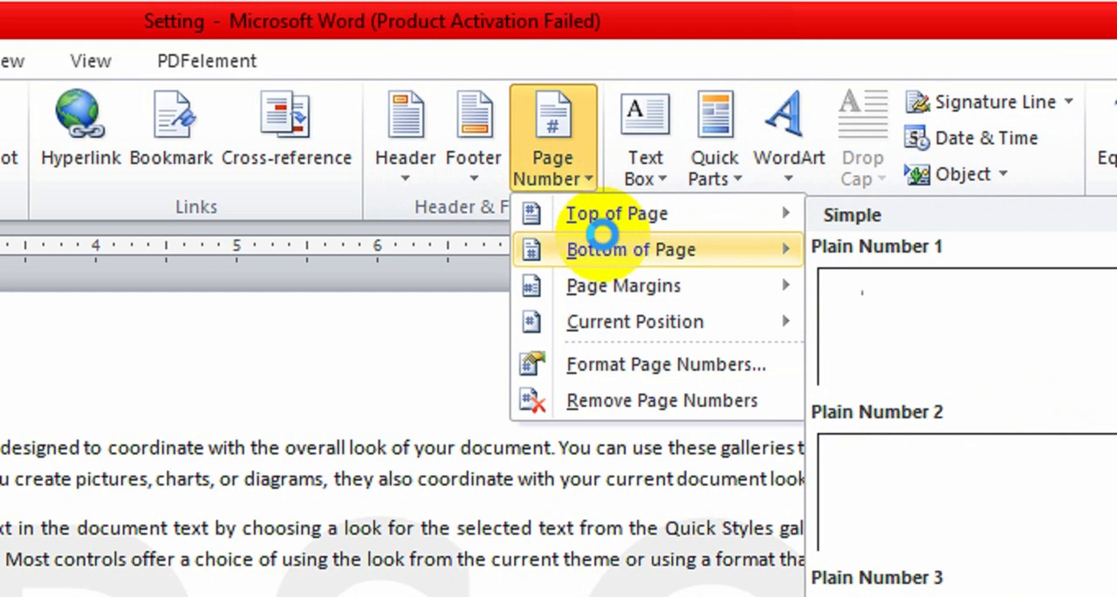
mouse_move(616, 250)
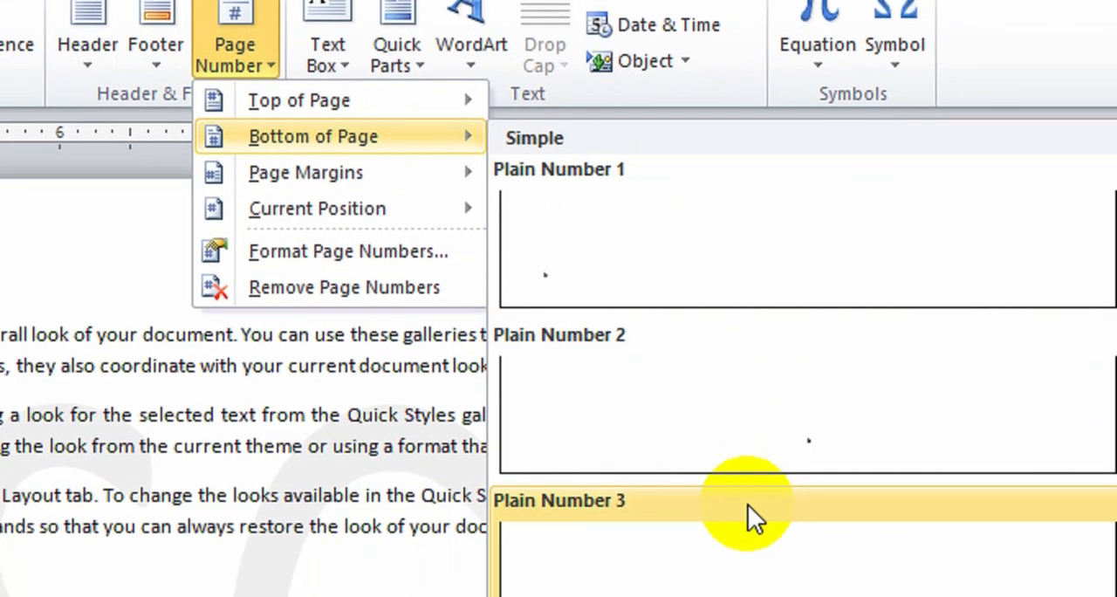
scroll(749, 489, "down", 8)
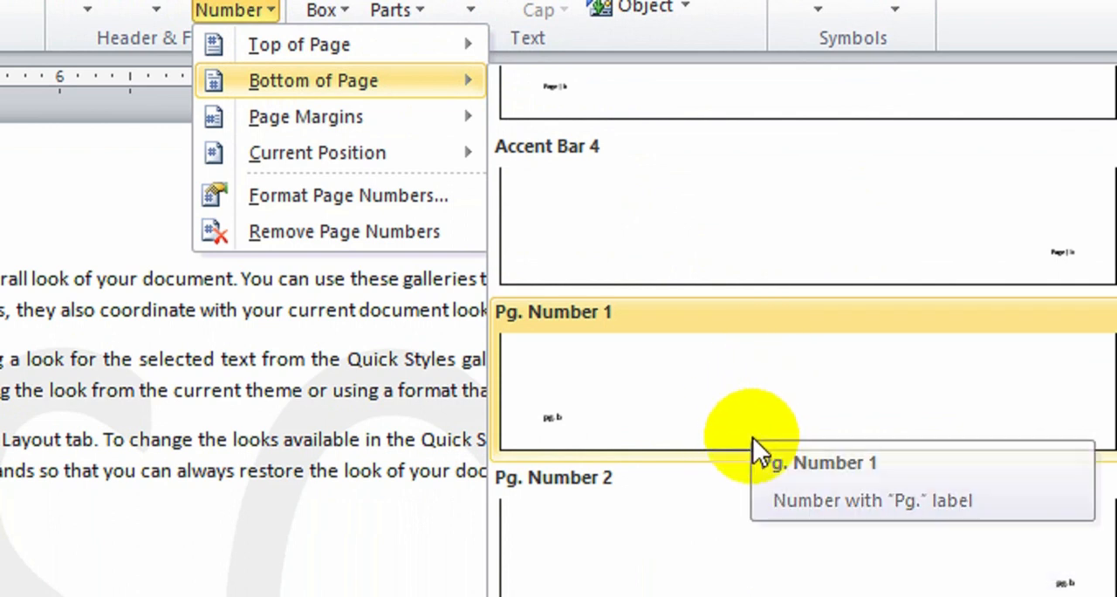
scroll(755, 453, "down", 5)
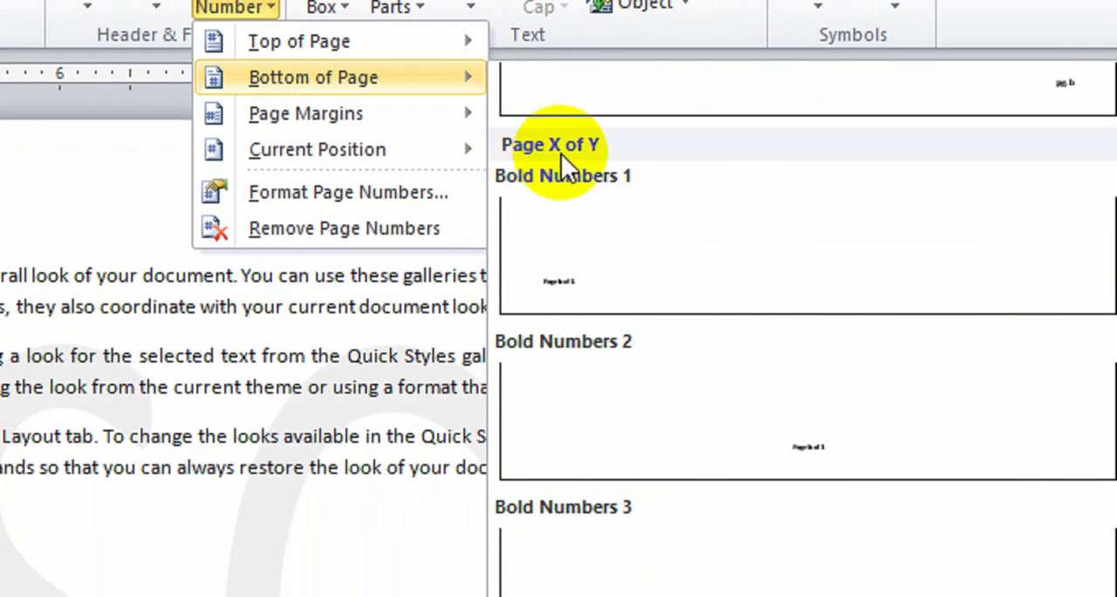
left_click(659, 260)
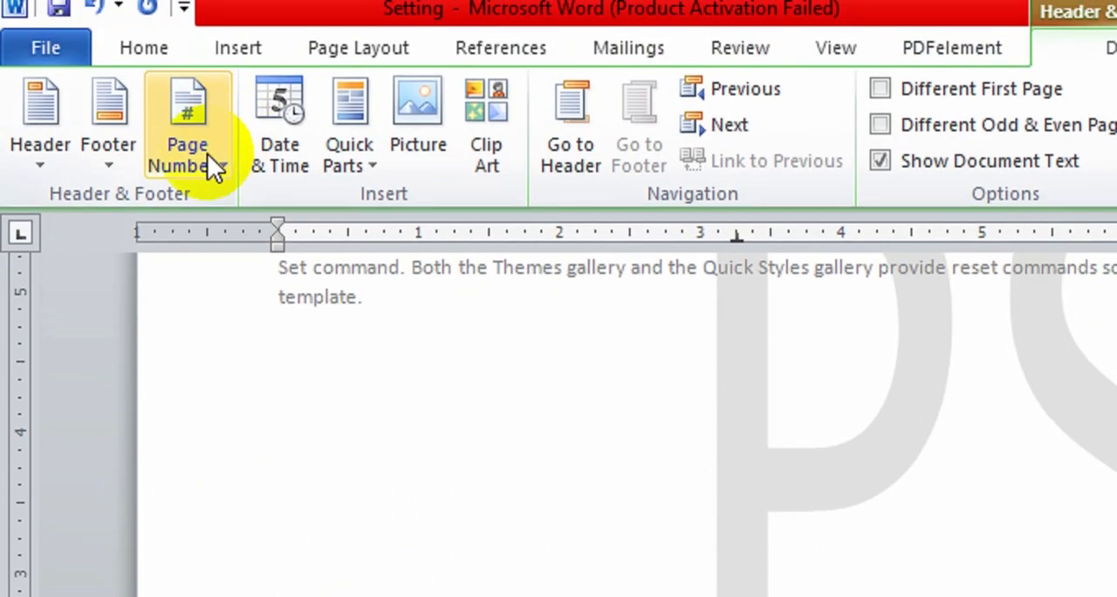
Set the footer's page number format to 1, 2, 3, ..
left_click(206, 68)
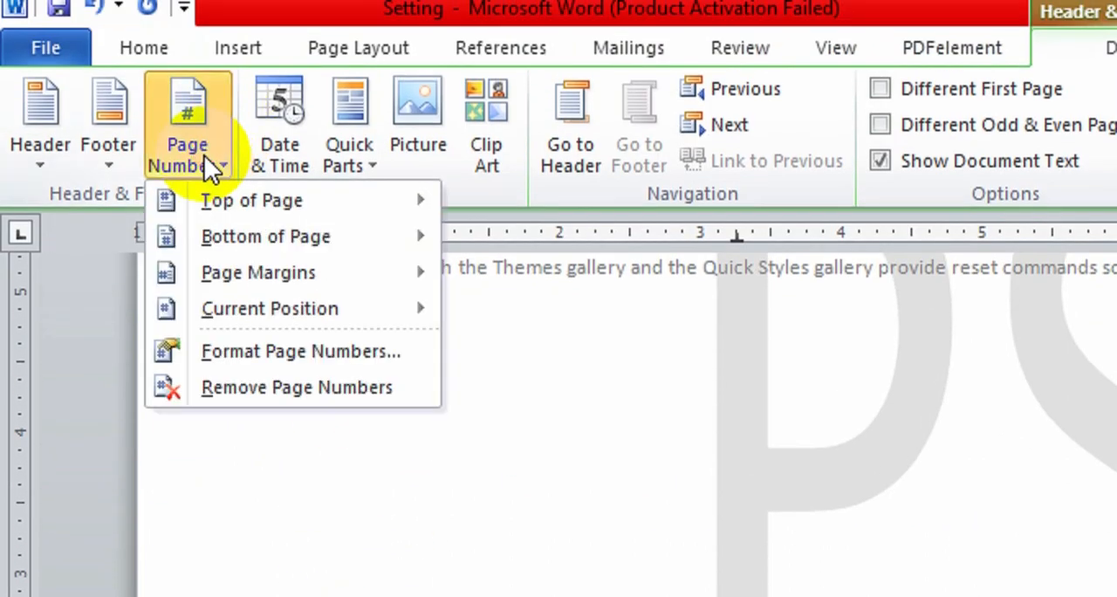
left_click(263, 350)
left_click(1108, 408)
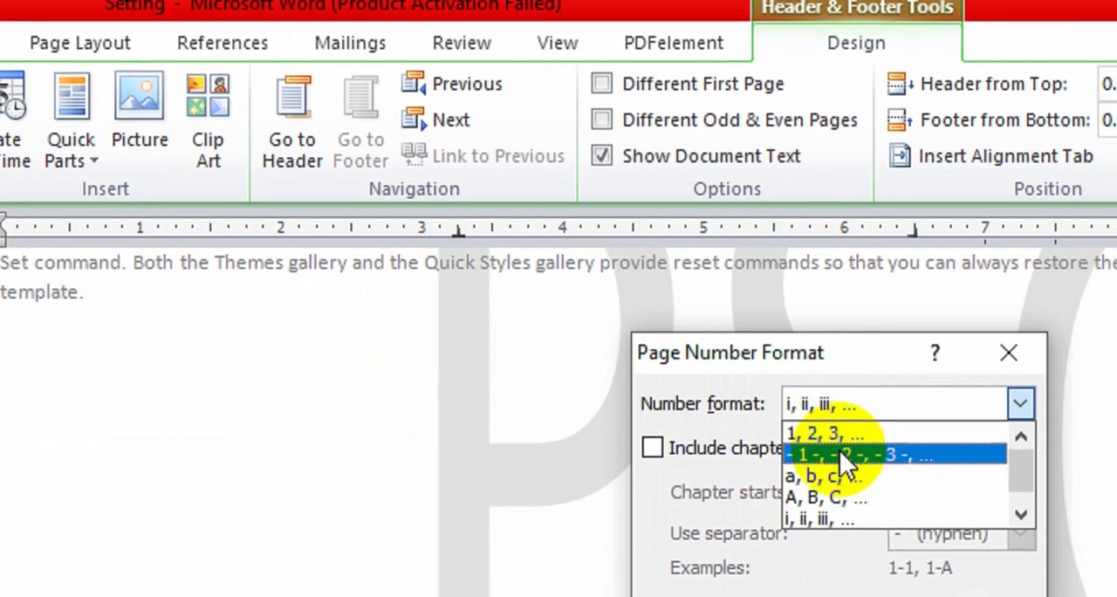
left_click(836, 434)
left_click(840, 451)
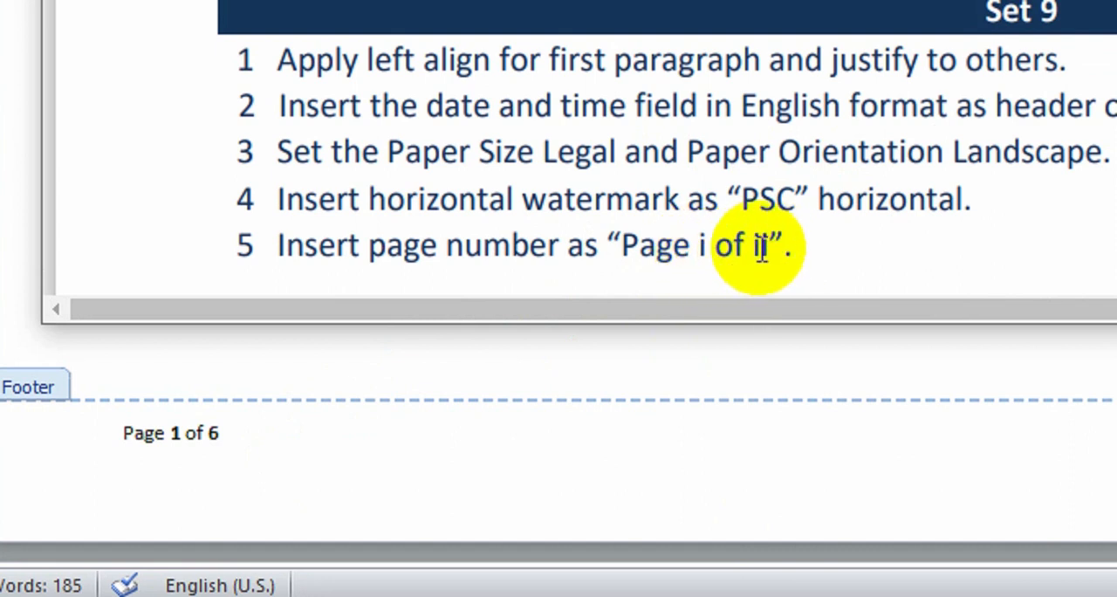
Set the footer's page number format to lowercase Roman numerals (i, ii, iii, ...)
left_click(378, 420)
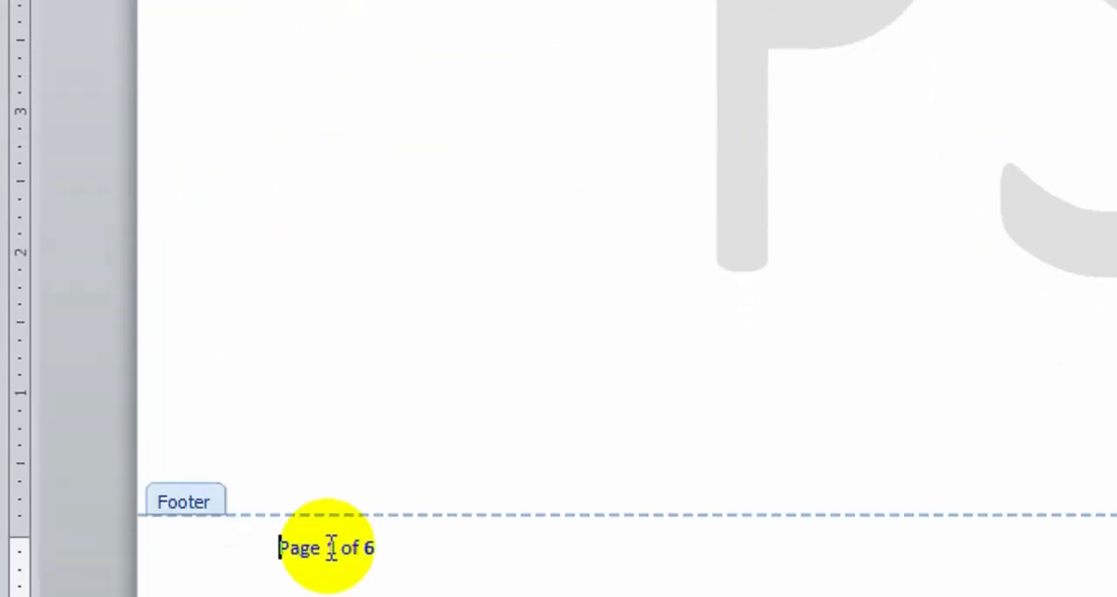
left_click(329, 449)
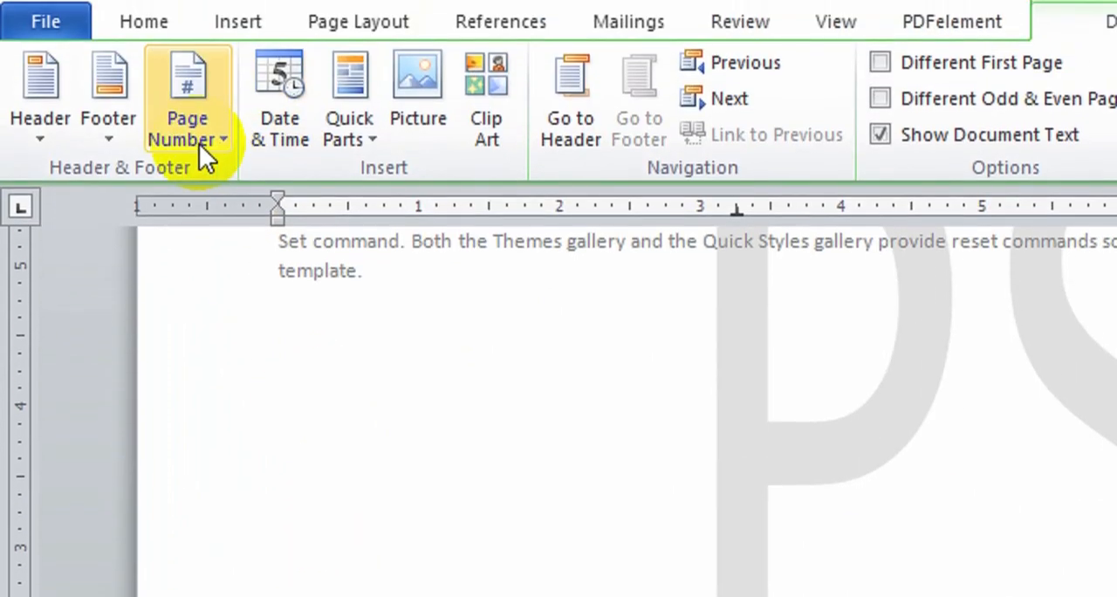
left_click(197, 54)
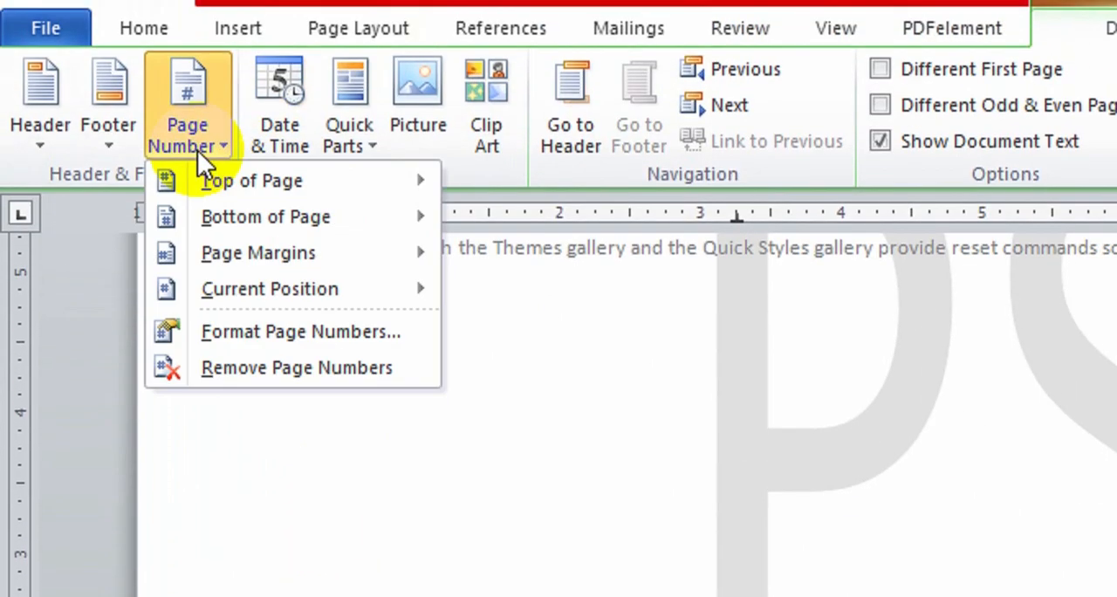
left_click(253, 331)
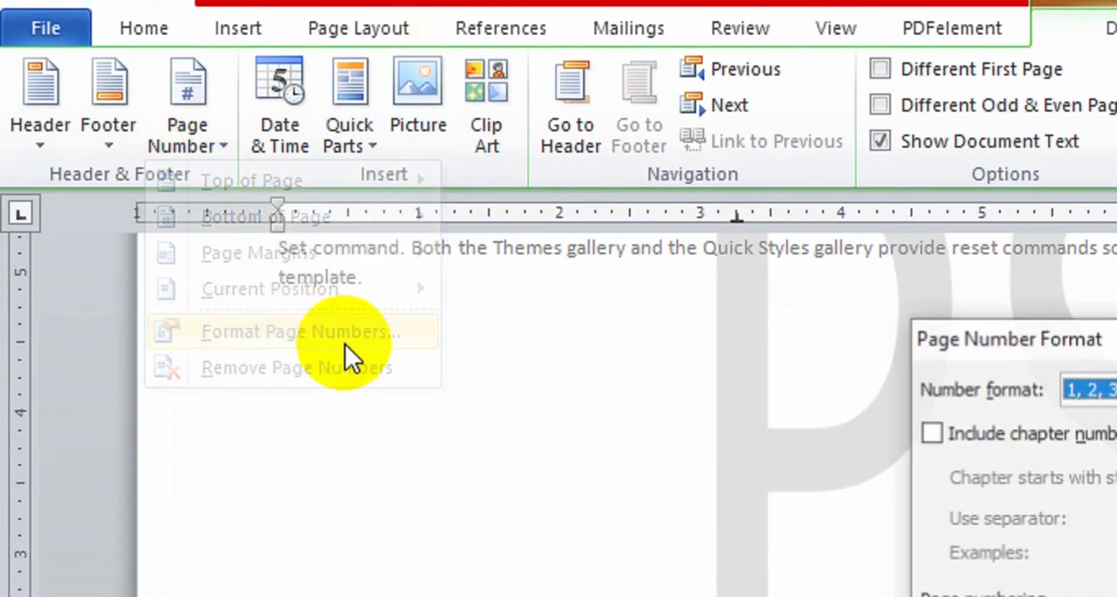
left_click(1099, 391)
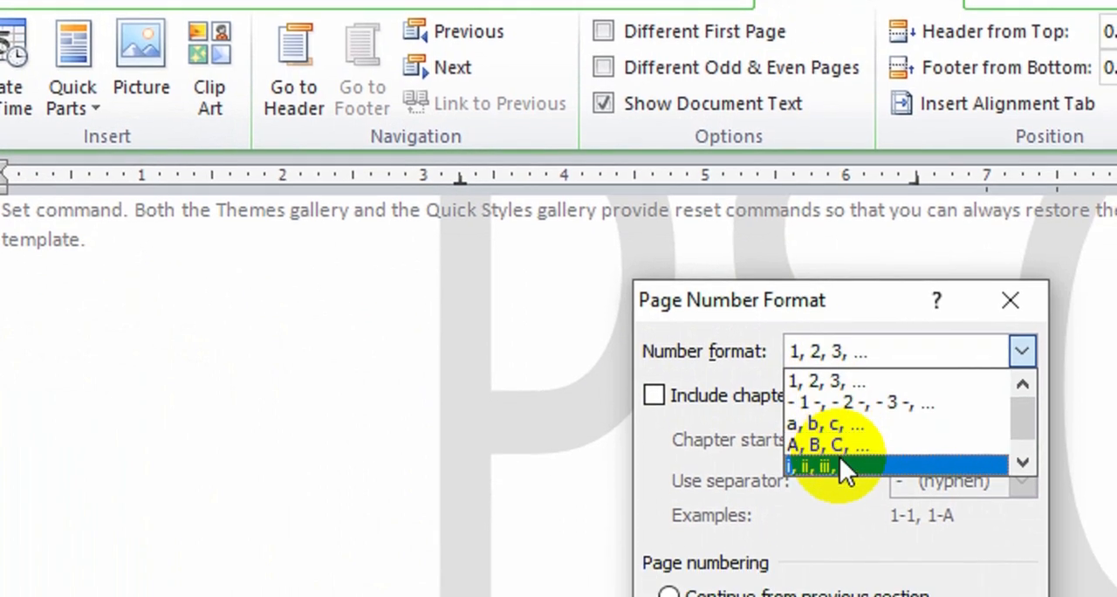
left_click(825, 455)
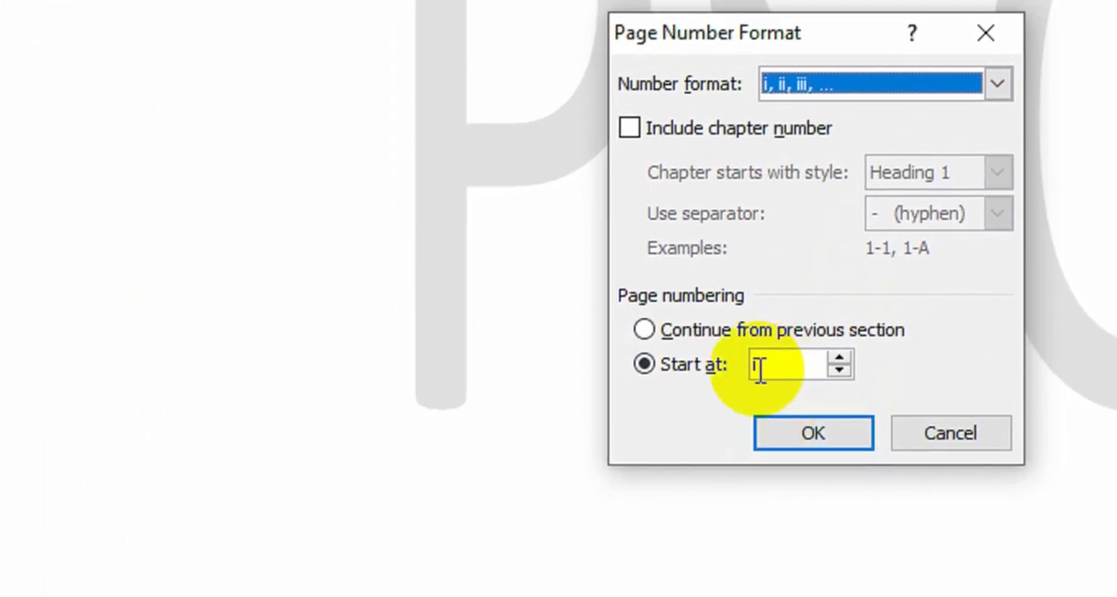
left_click(821, 434)
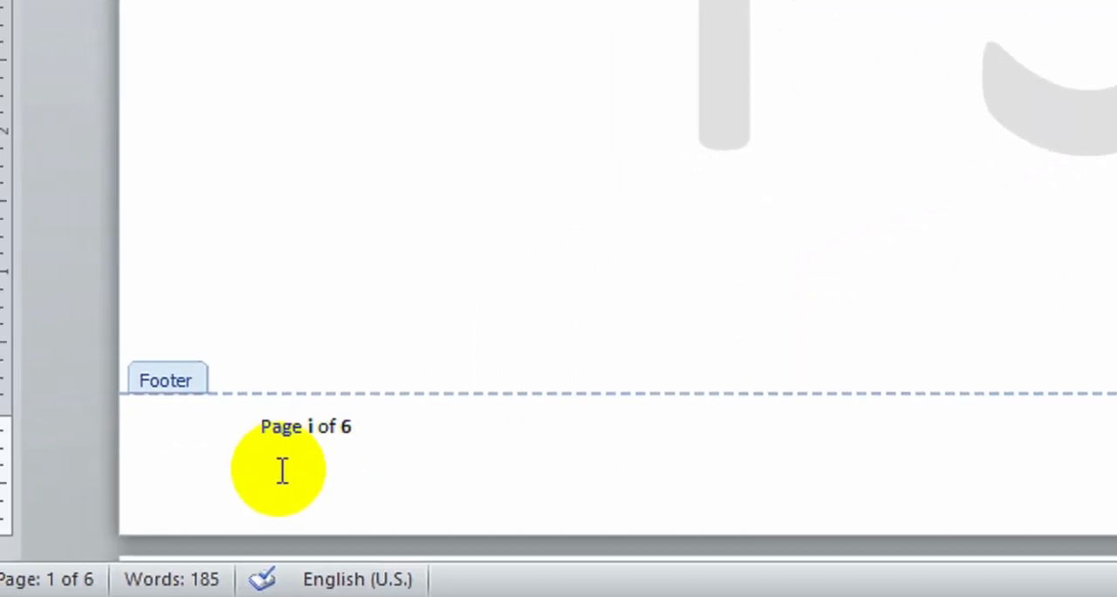
Enlarge the font of the whole page number line in the footer by several size increments
left_click_drag(399, 424, 185, 436)
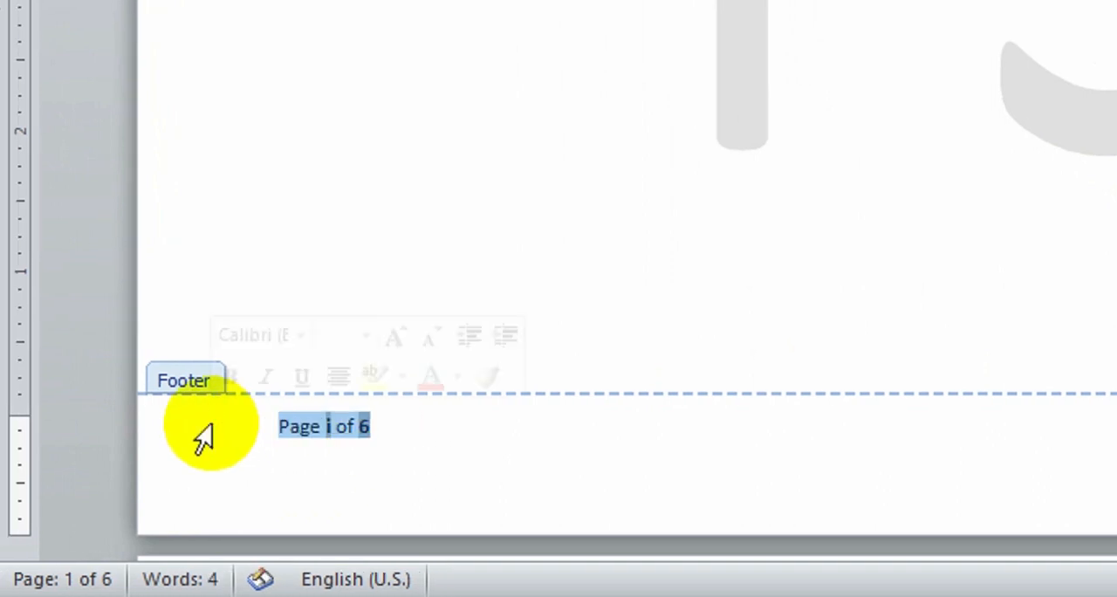
key("ctrl+bracketright")
key("ctrl+bracketright")
key("ctrl+bracketright")
key("ctrl+bracketright")
key("ctrl+bracketright")
key("ctrl+bracketright")
key("ctrl+bracketright")
key("ctrl+bracketright")
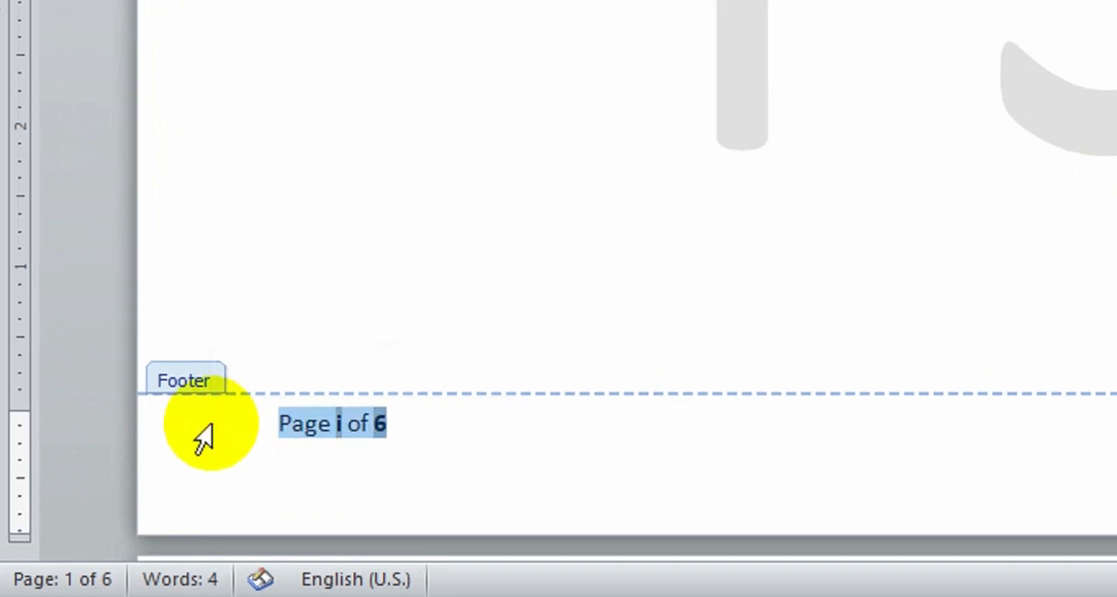
key("ctrl+bracketright")
key("ctrl+bracketright")
key("ctrl+bracketright")
key("ctrl+bracketright")
key("ctrl+bracketright")
key("ctrl+bracketright")
key("ctrl+bracketright")
key("ctrl+bracketright")
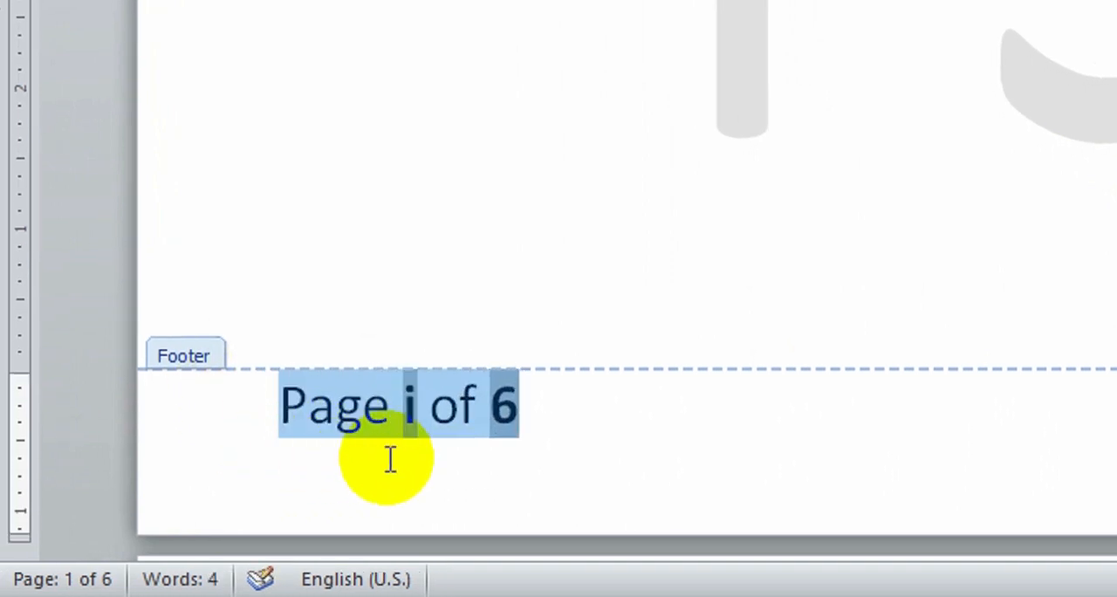
left_click(637, 426)
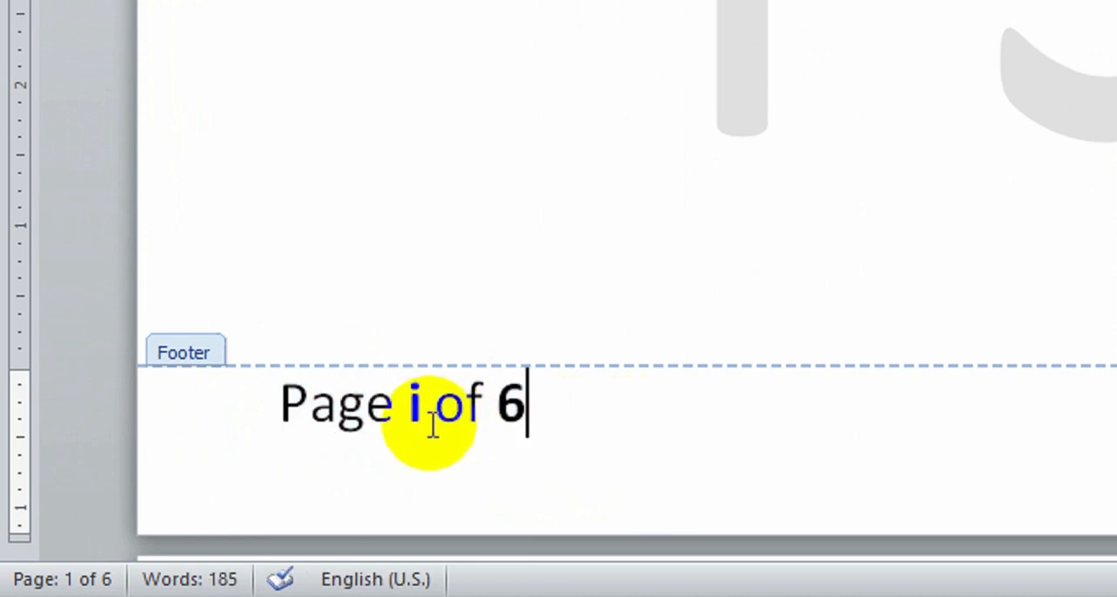
Delete the total page count after "of" in the footer and turn on the display of field codes
double_click(519, 426)
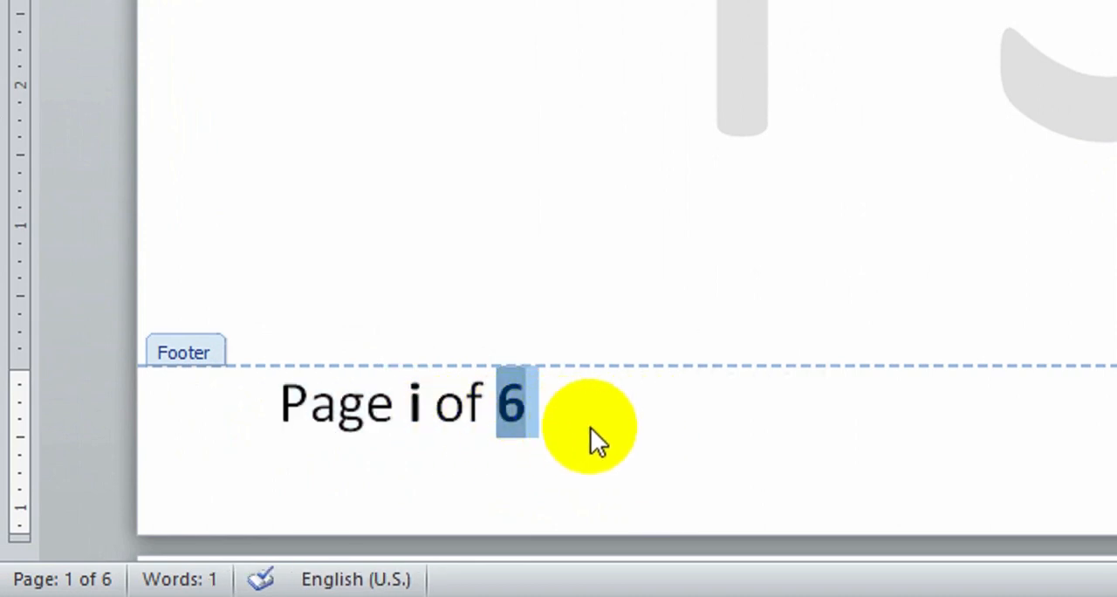
mouse_move(595, 425)
left_mouse_down()
mouse_move(487, 406)
mouse_move(584, 409)
left_mouse_up()
left_click(511, 409)
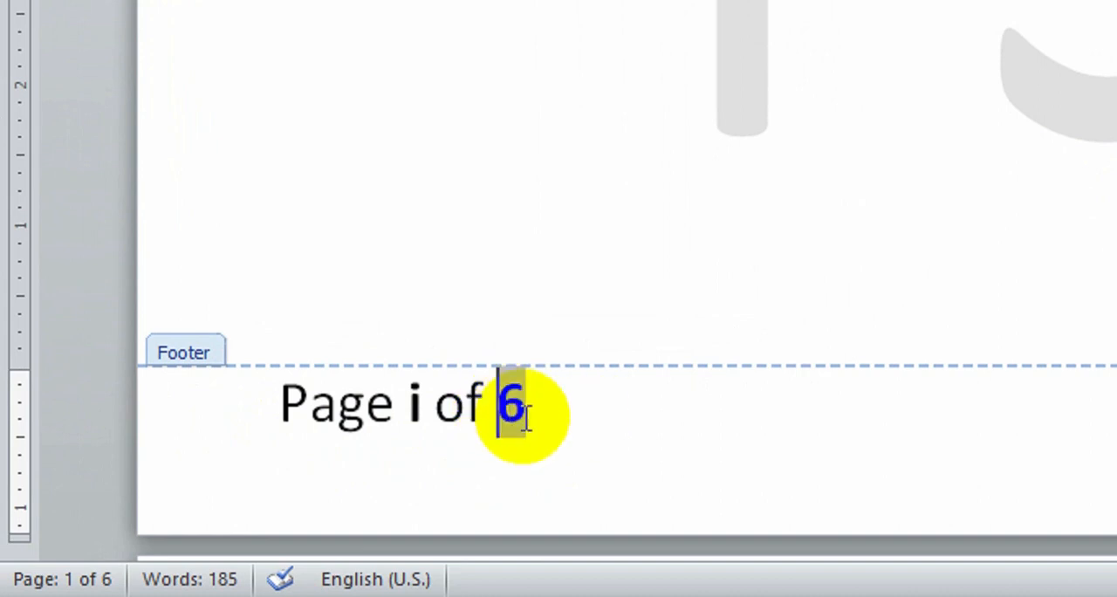
left_click(571, 419)
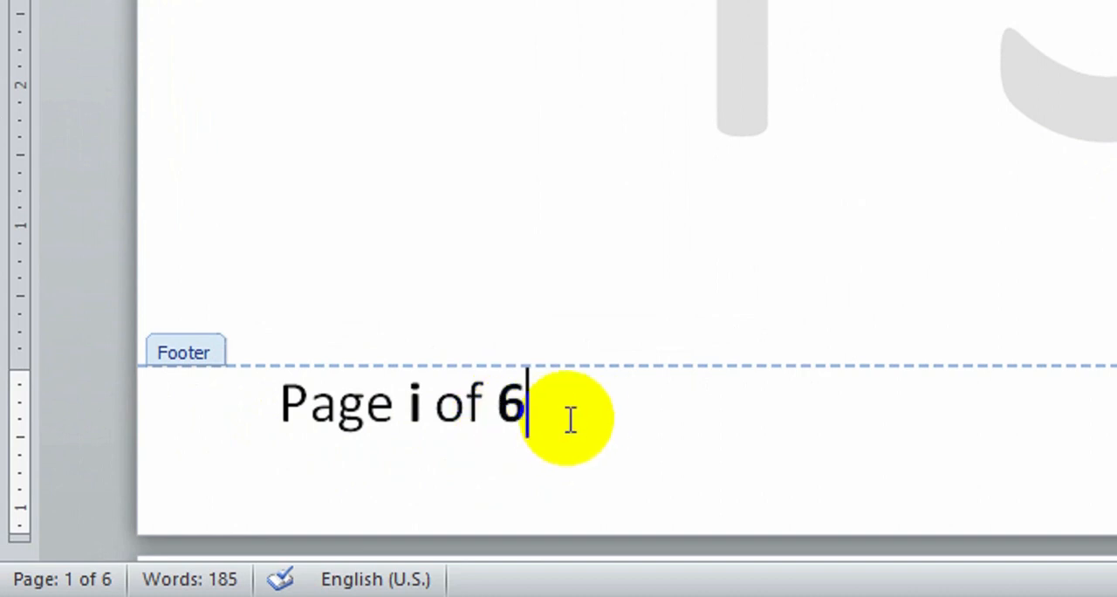
key("Delete")
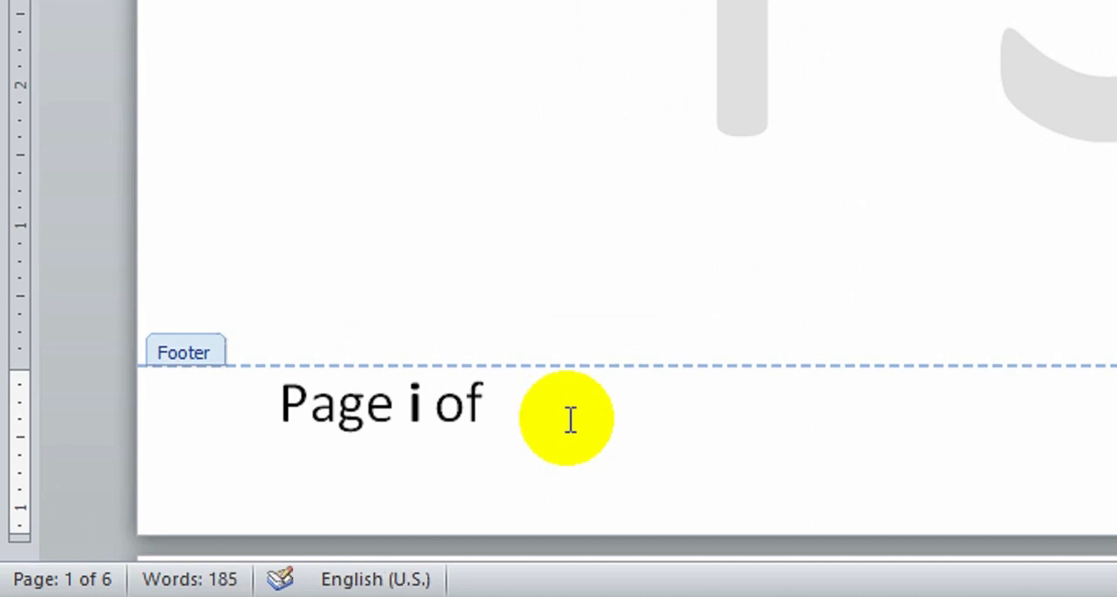
key("alt+F9")
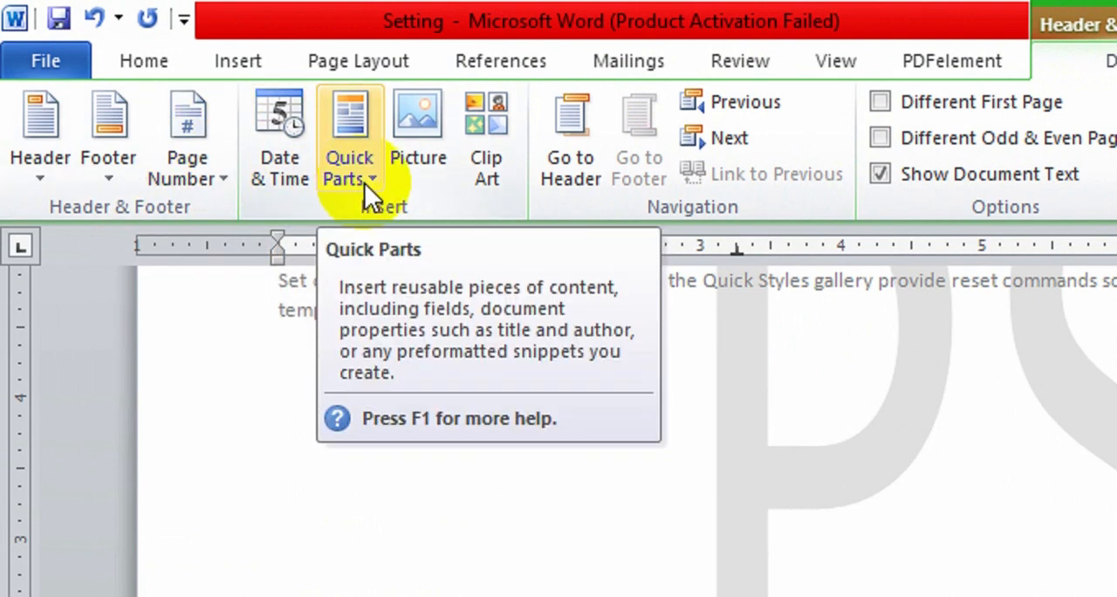
Insert a NumPages field after "of" in the footer, using the i, ii, iii, ... format
left_click(237, 62)
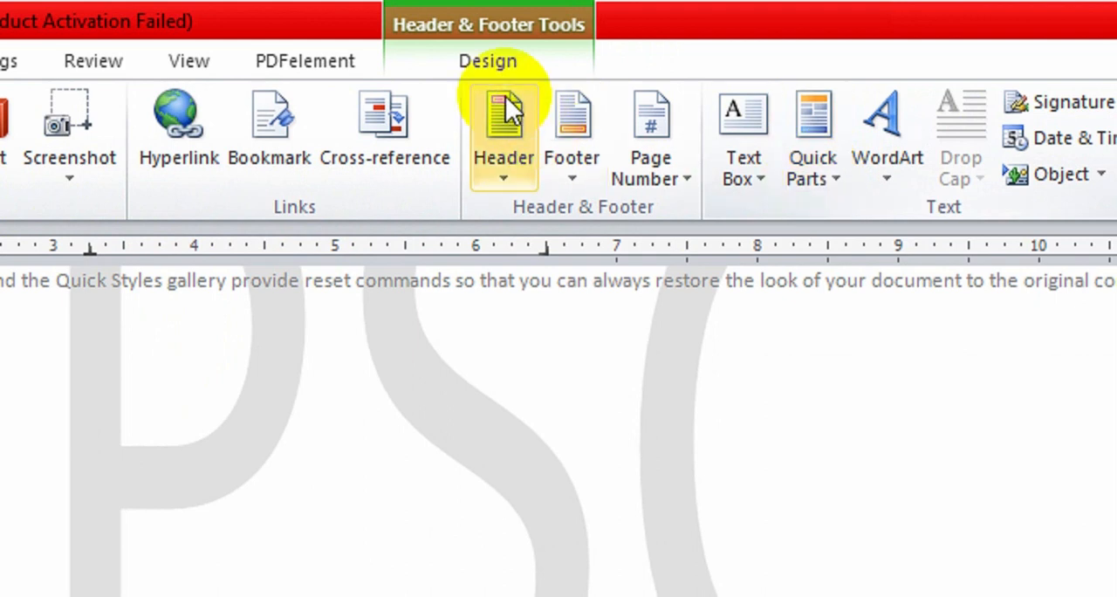
left_click(458, 66)
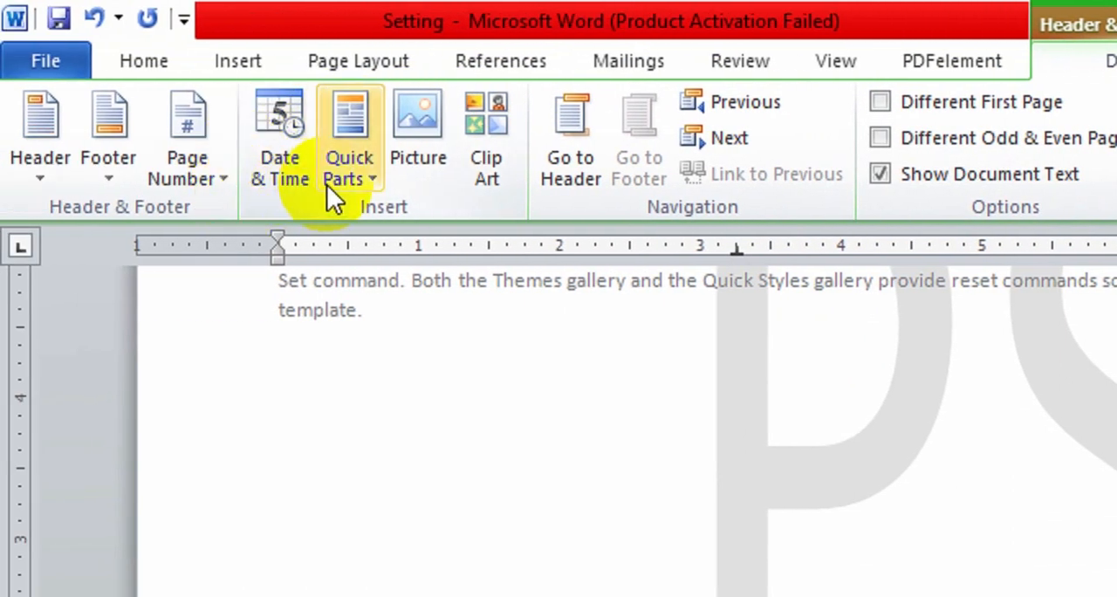
left_click(364, 175)
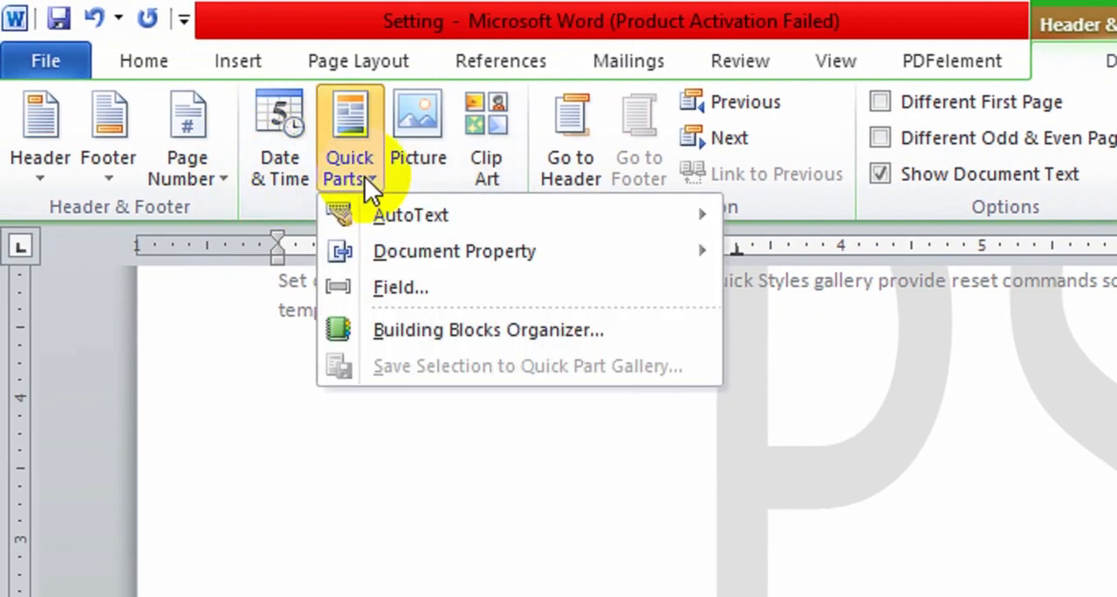
left_click(399, 286)
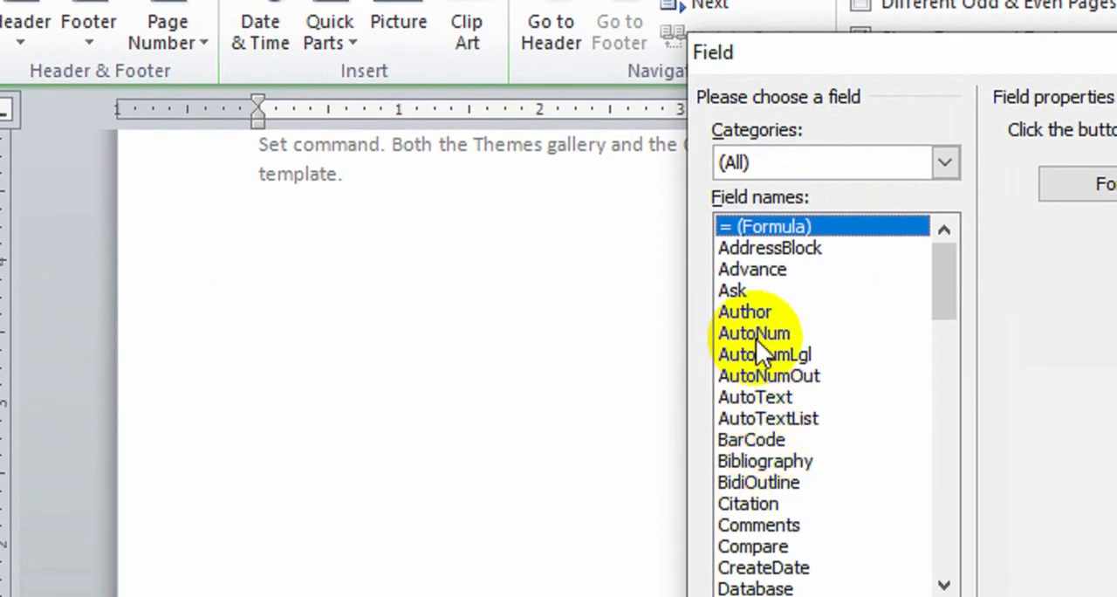
left_click(777, 400)
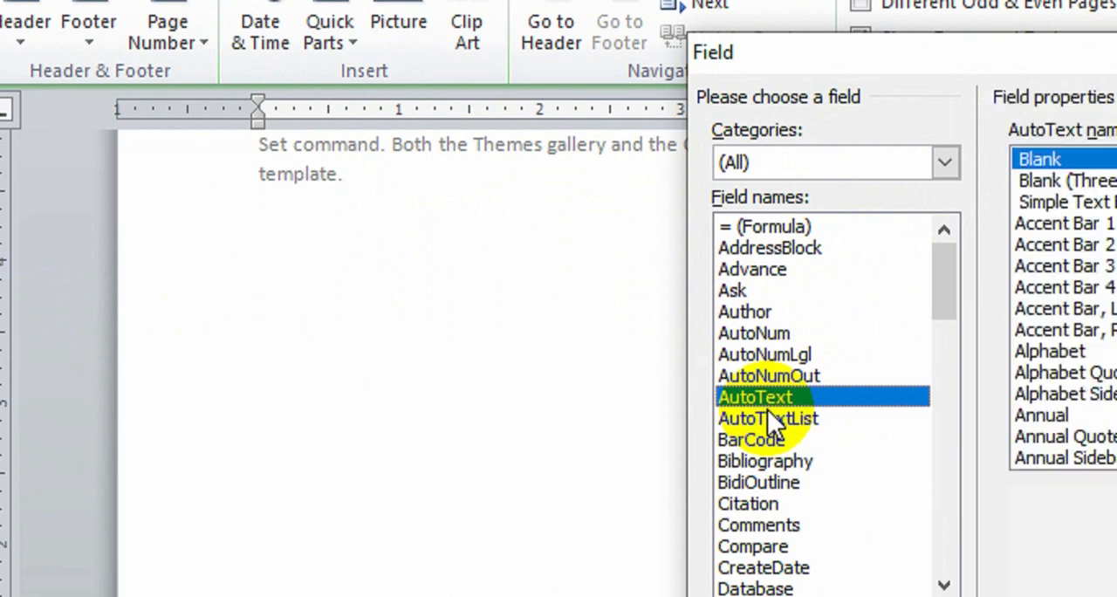
key("n")
key("n")
key("n")
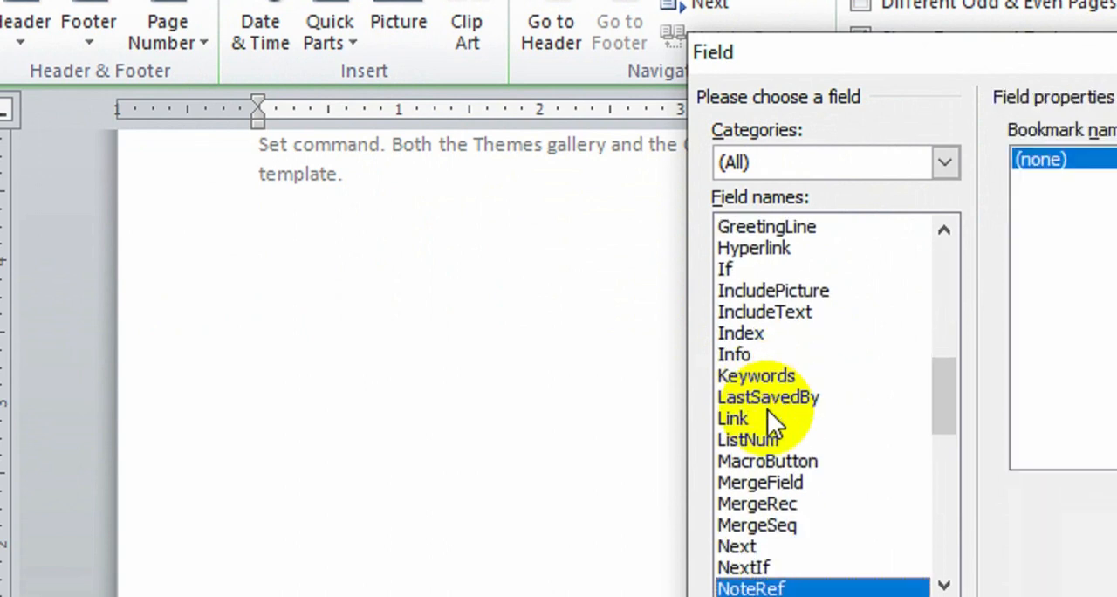
key("n")
key("n")
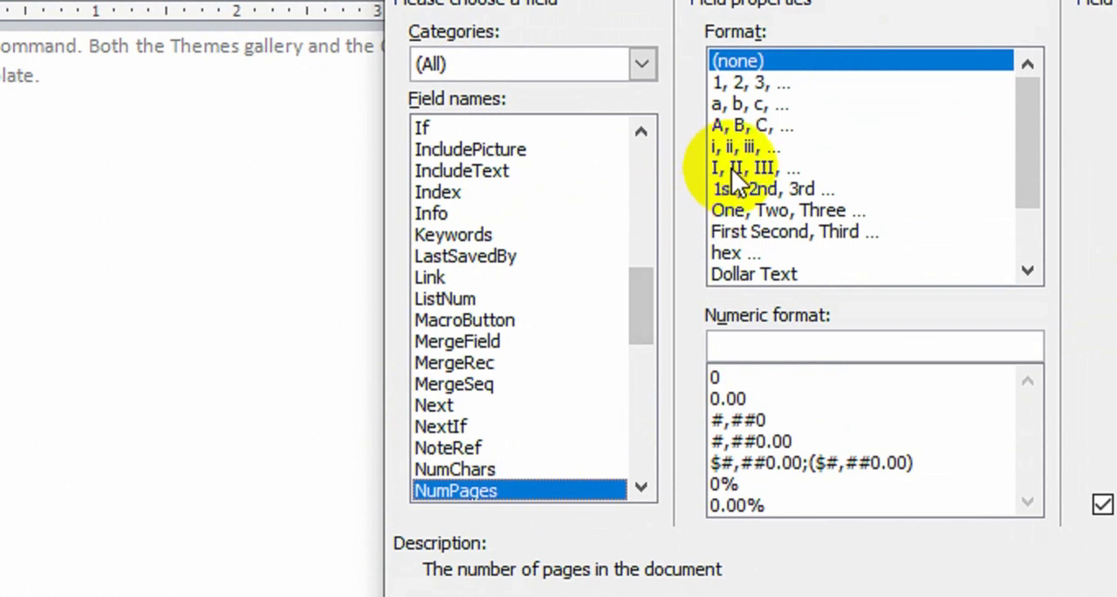
left_click(768, 0)
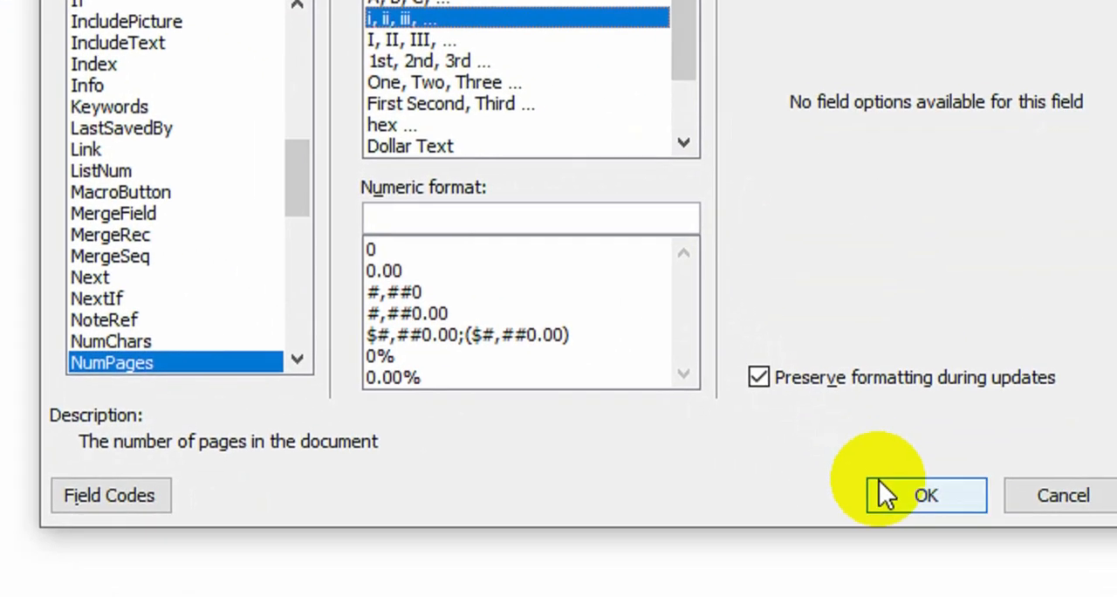
left_click(1116, 596)
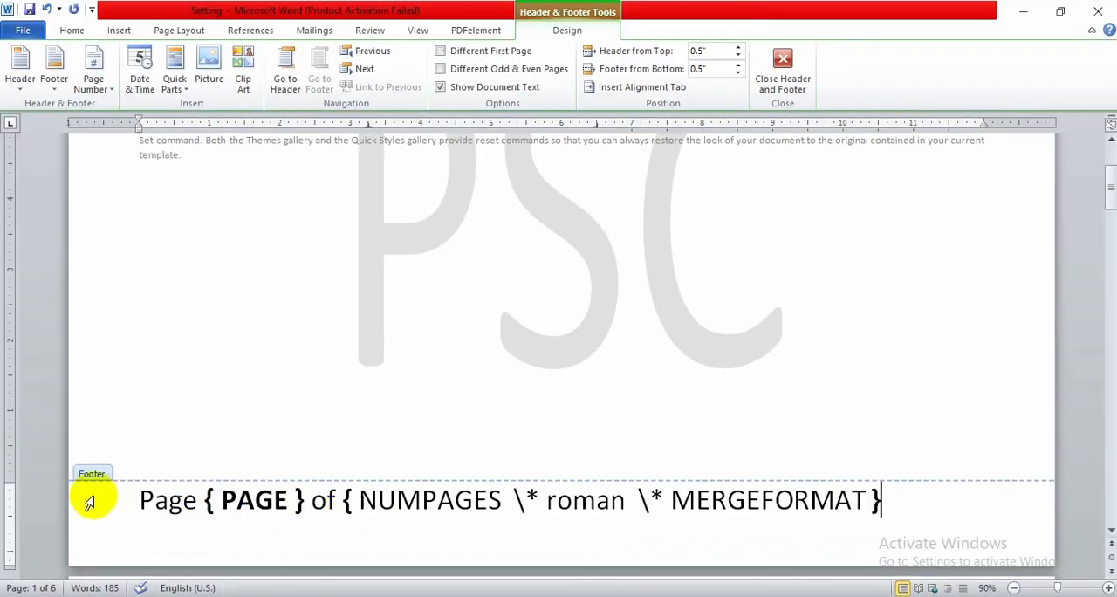
left_click(641, 417)
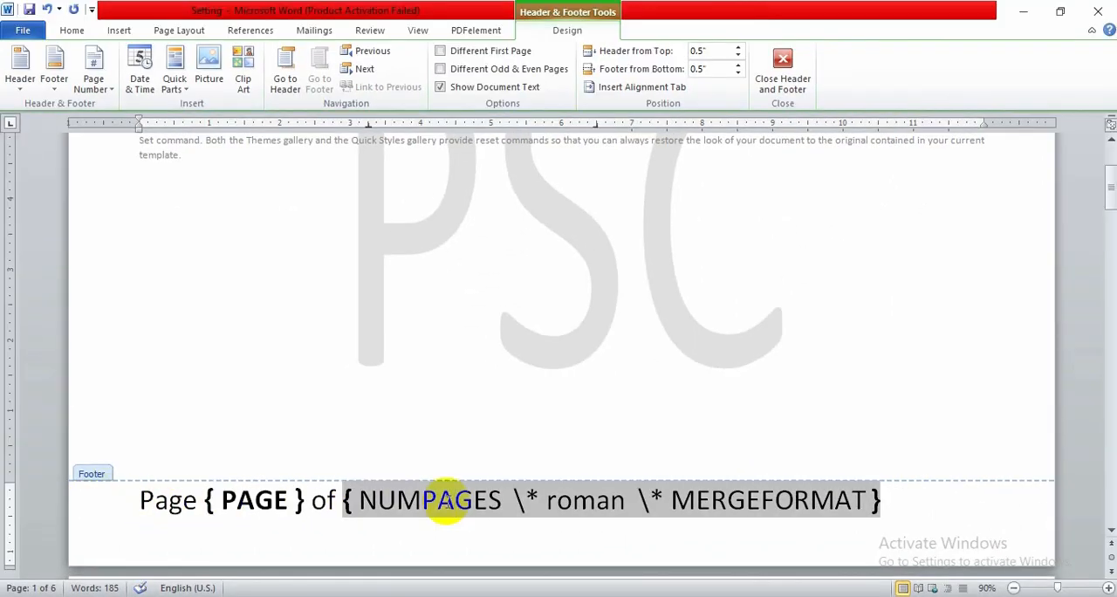
Hide the field codes in the footer and consult the Set 10 task list in the skill test PDF
key("alt+F9")
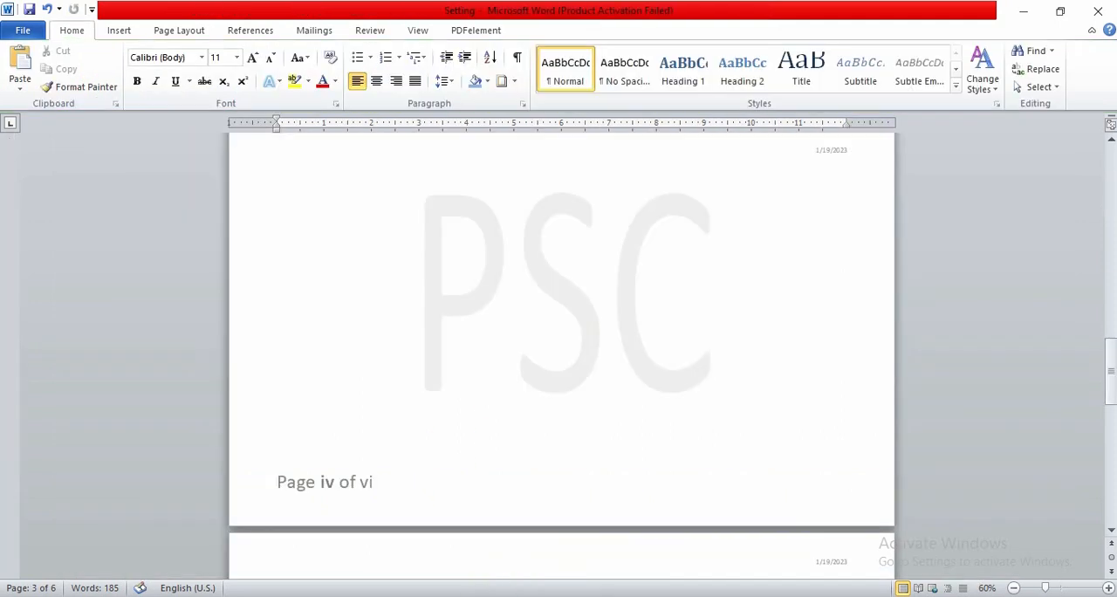
key("alt+Tab")
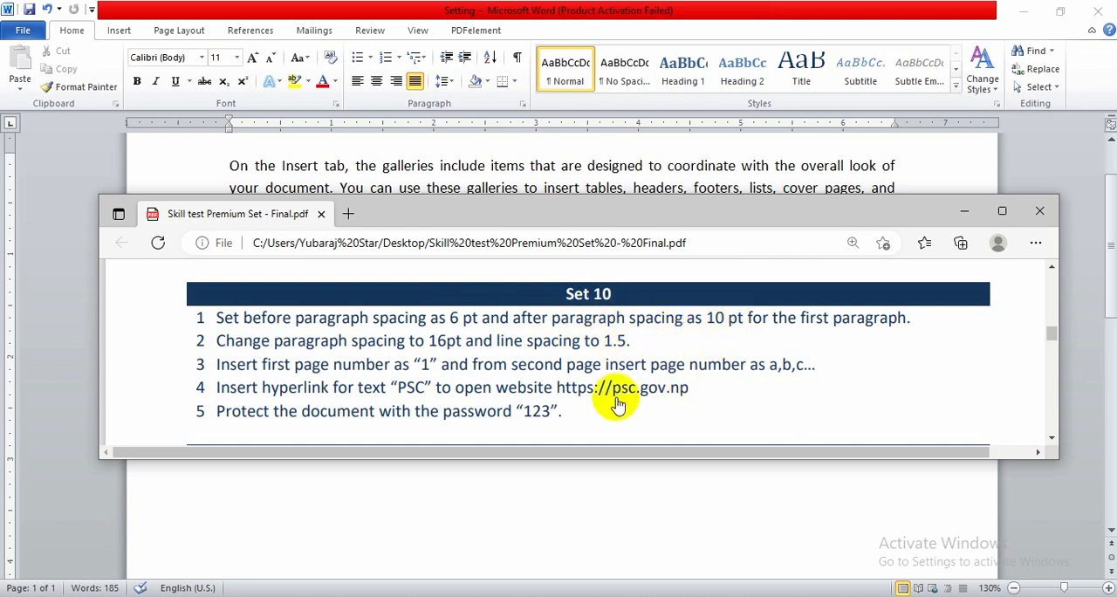
left_click(502, 494)
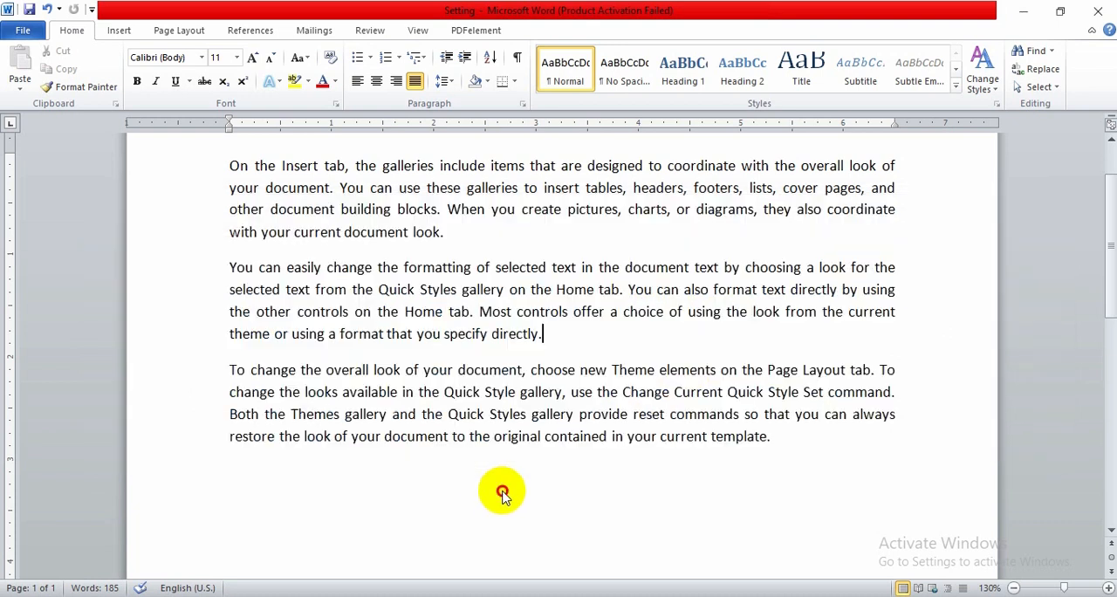
Set the first paragraph's spacing to 6 pt before and 10 pt after
triple_click(436, 186)
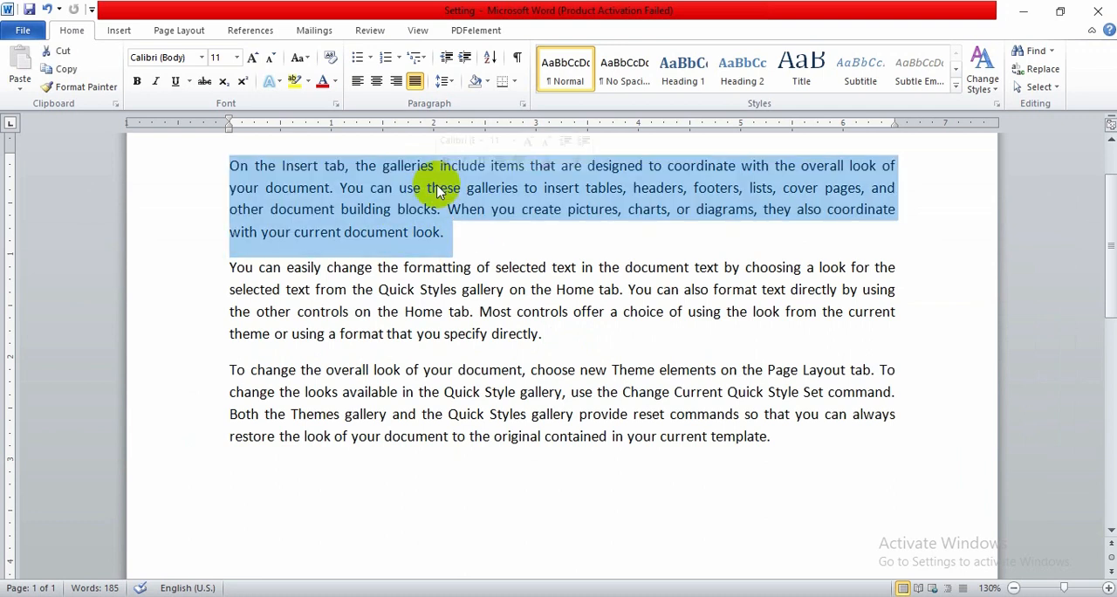
scroll(625, 266, "up", 1)
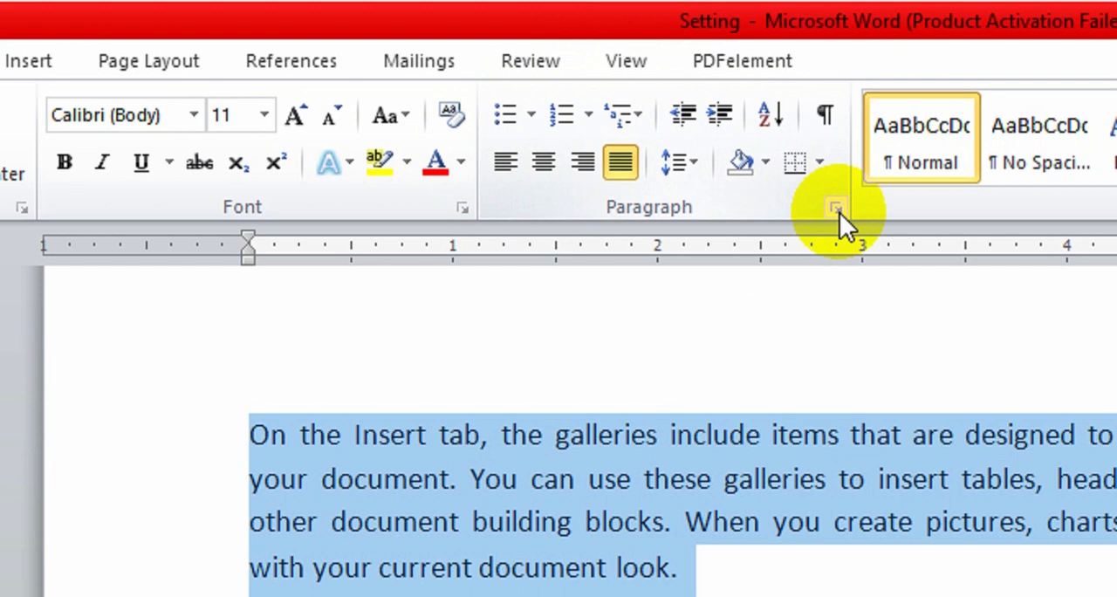
left_click(836, 209)
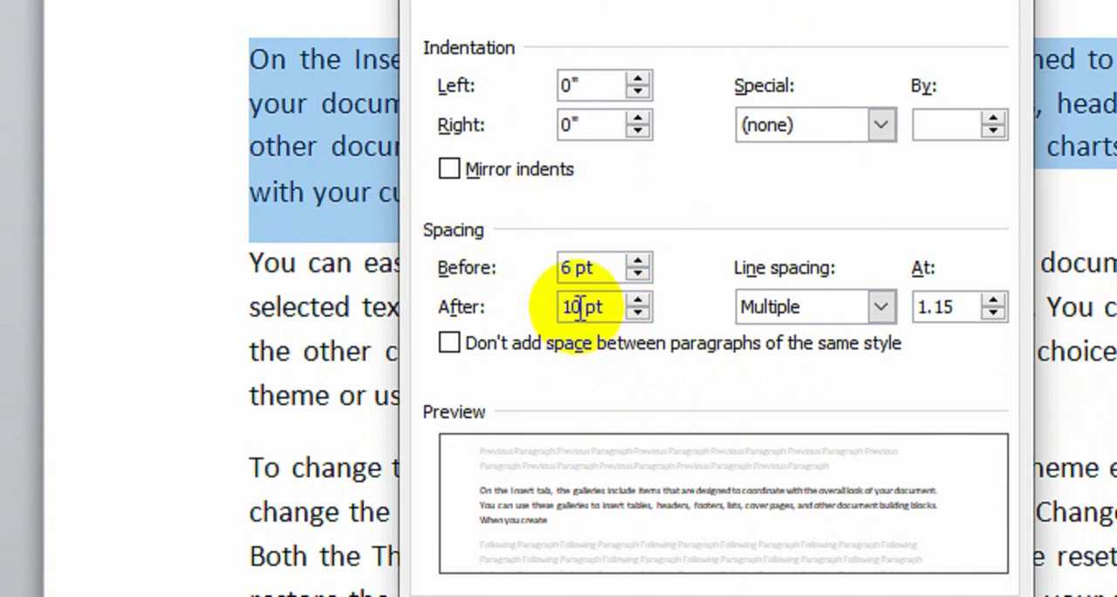
left_click(577, 307)
type("1")
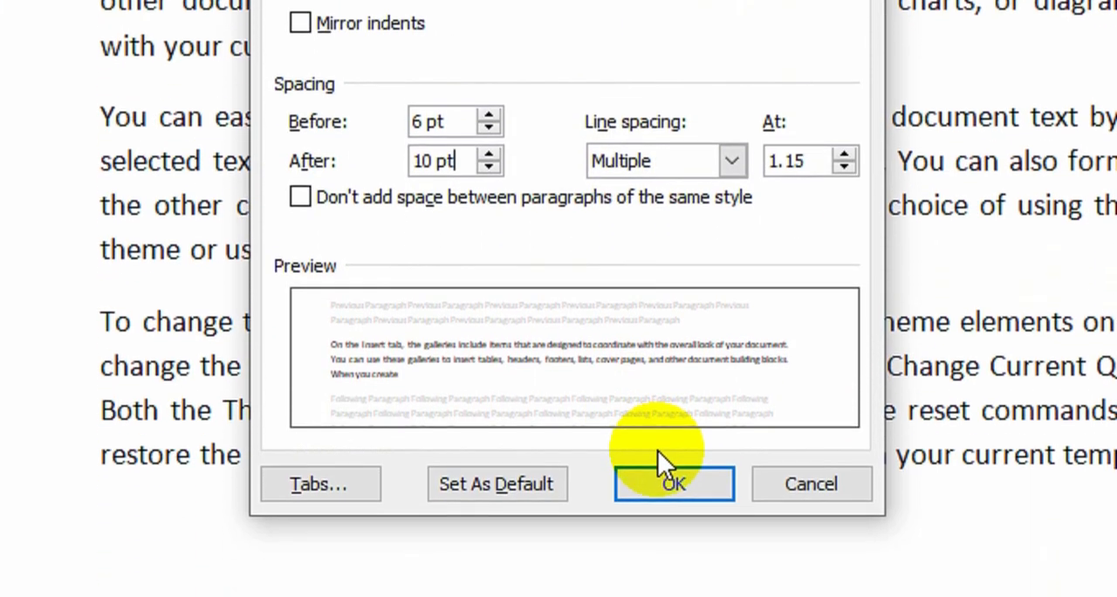
left_click(673, 457)
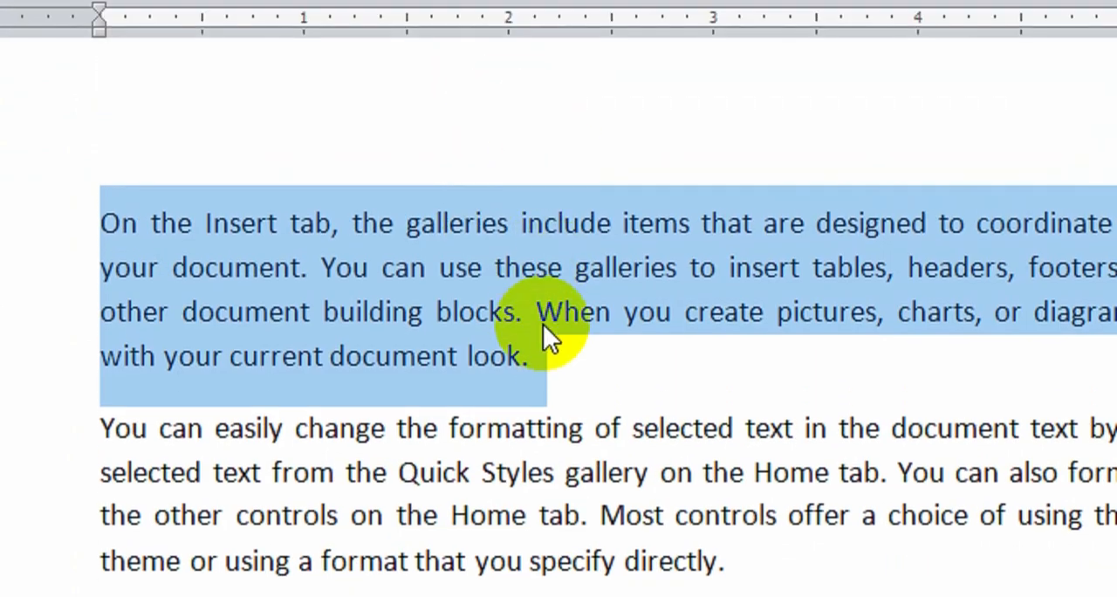
left_click(543, 325)
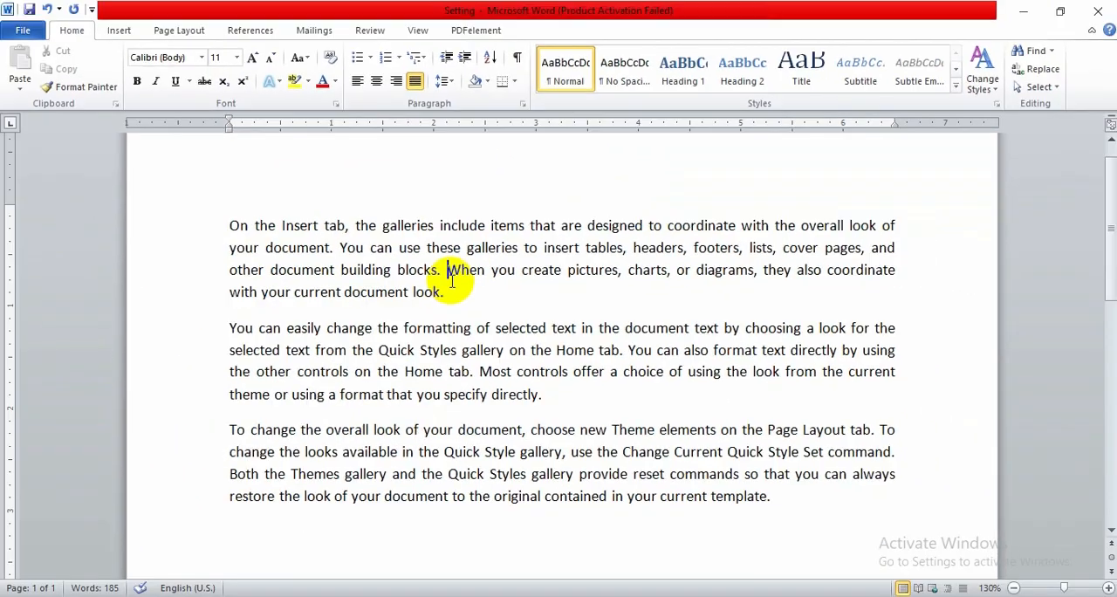
Review the Set 10 spacing requirements in the skill test PDF and select the entire document text
left_click(454, 595)
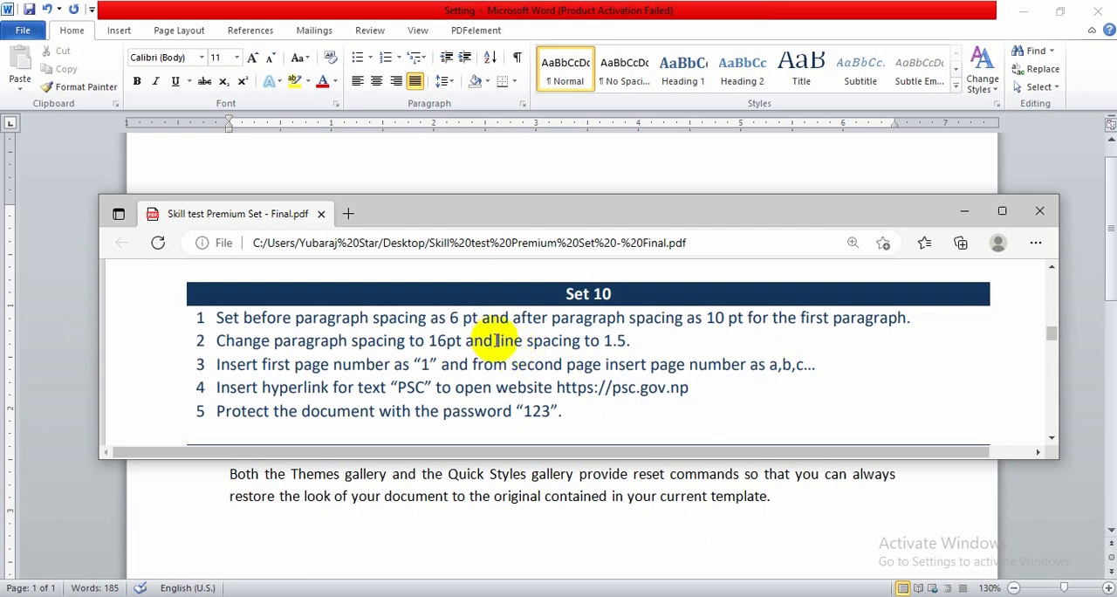
left_click_drag(496, 341, 634, 335)
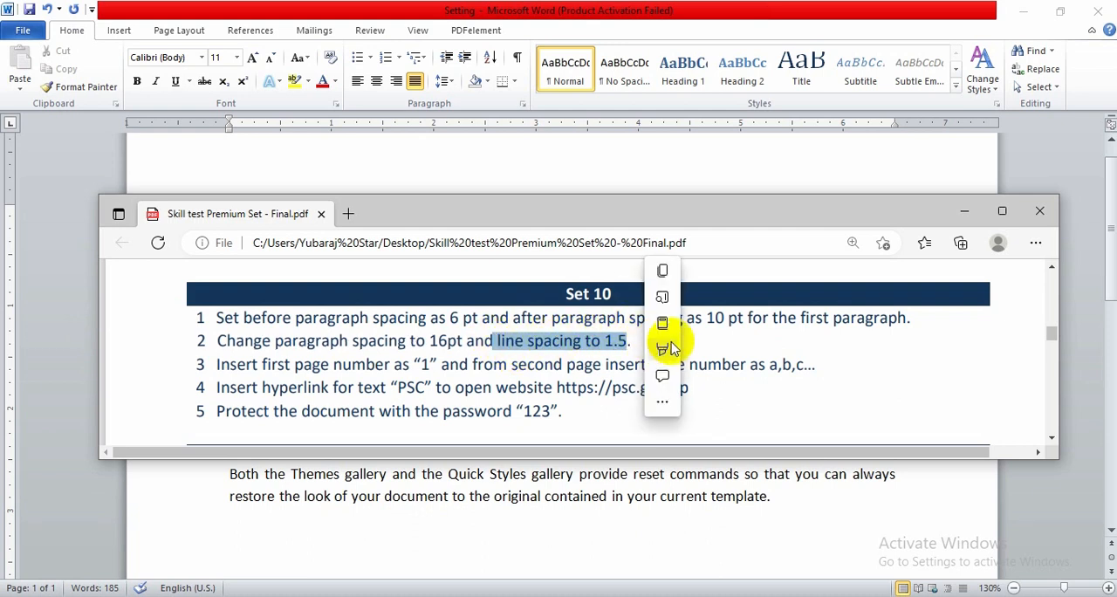
mouse_move(720, 347)
left_click(616, 340)
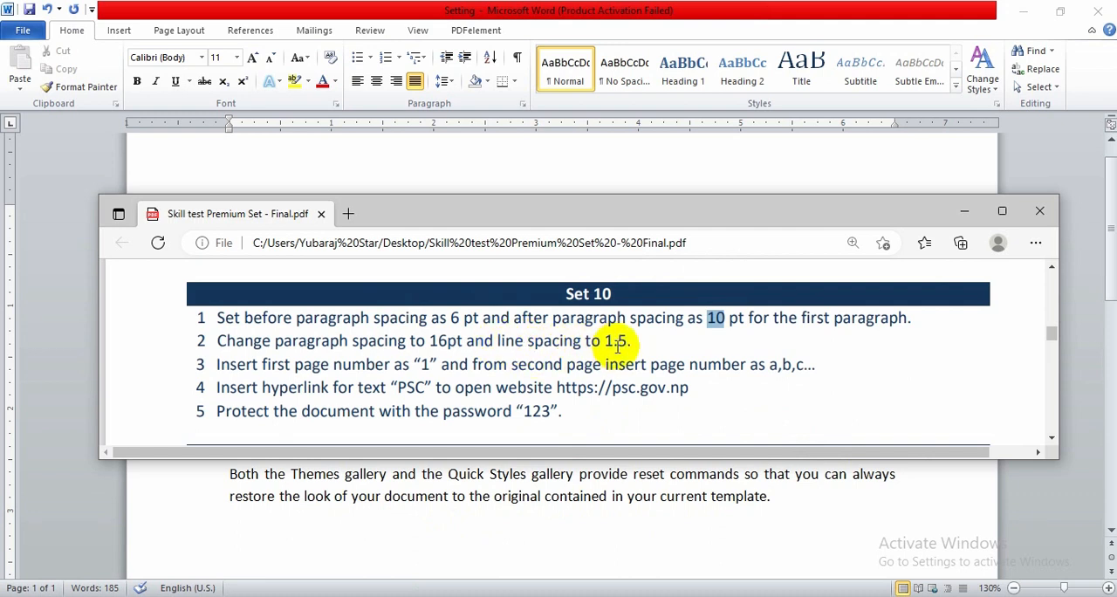
left_click(449, 179)
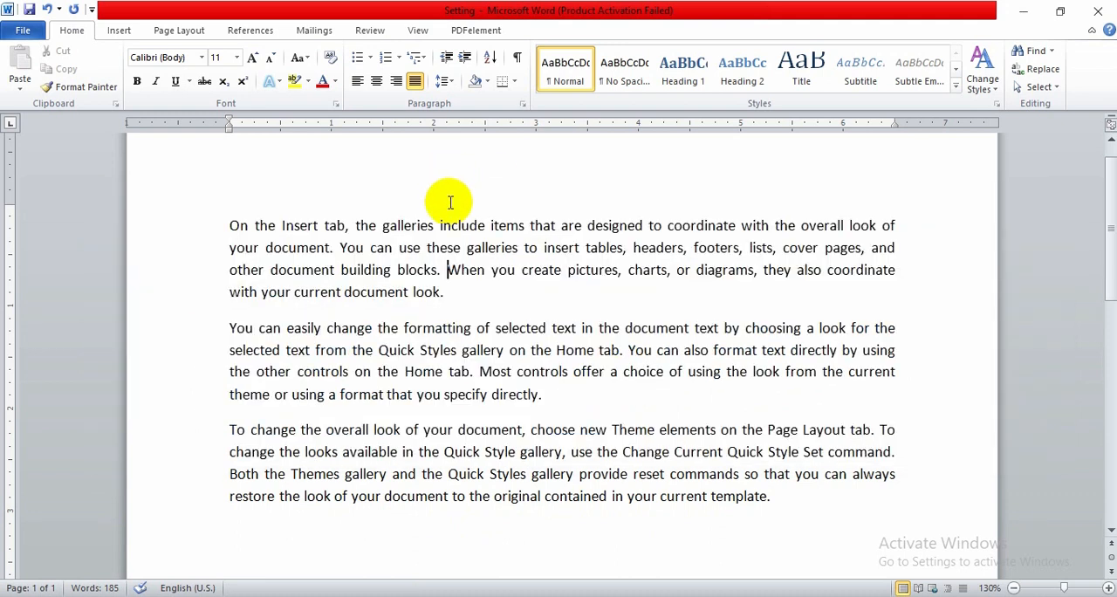
triple_click(431, 252)
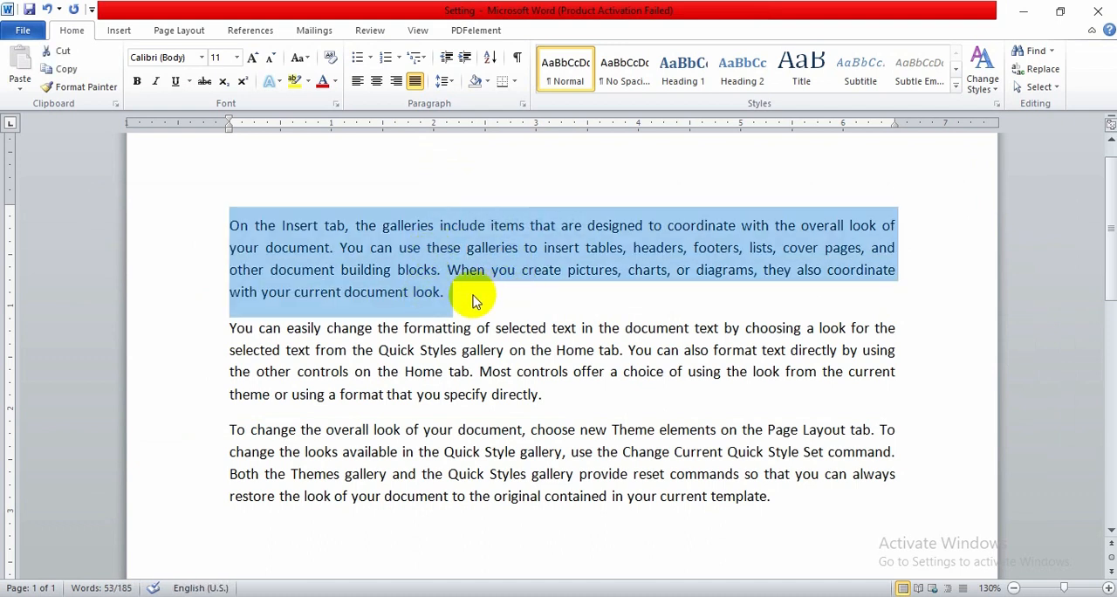
left_click(460, 596)
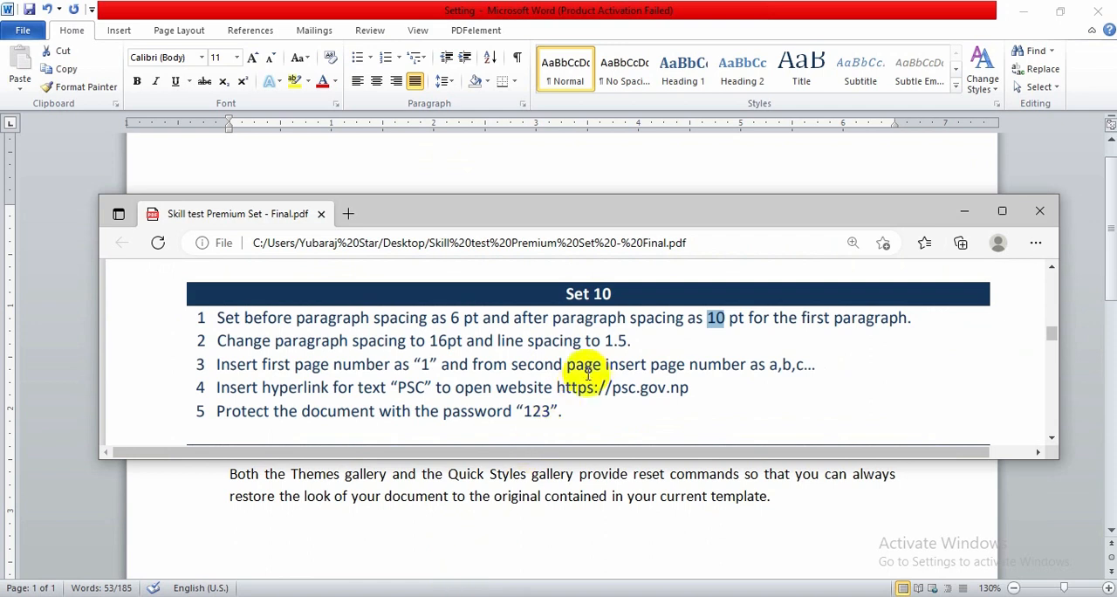
left_click(460, 596)
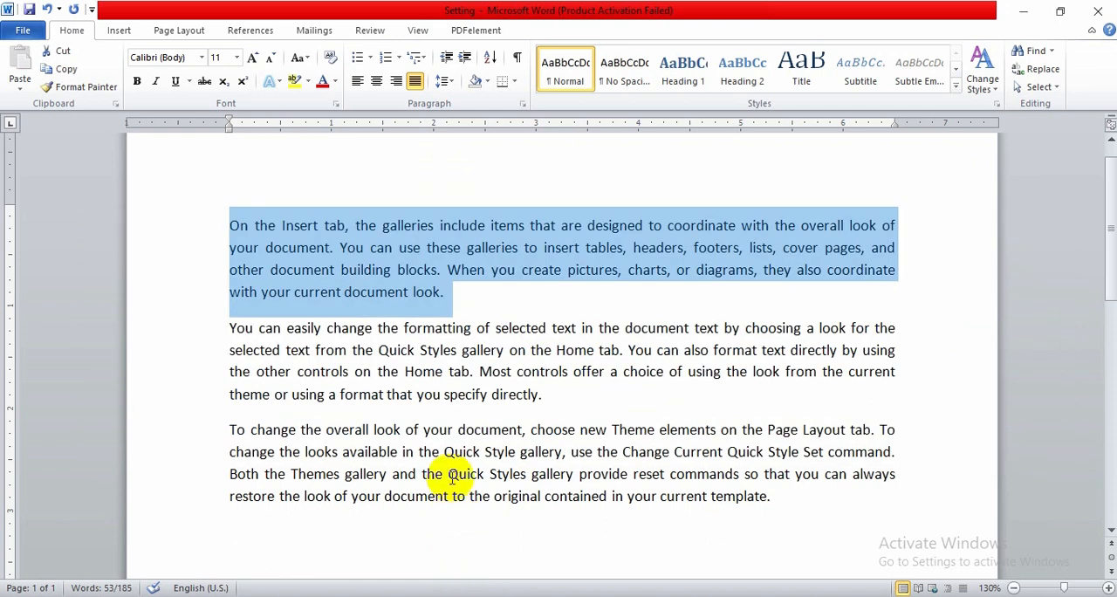
key("ctrl+a")
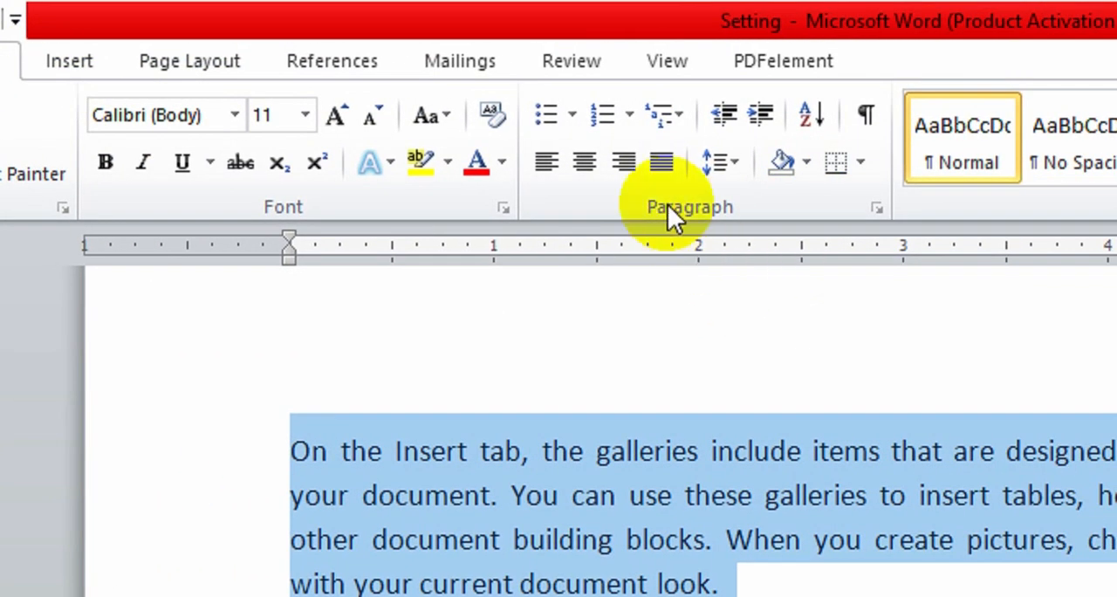
left_click(726, 166)
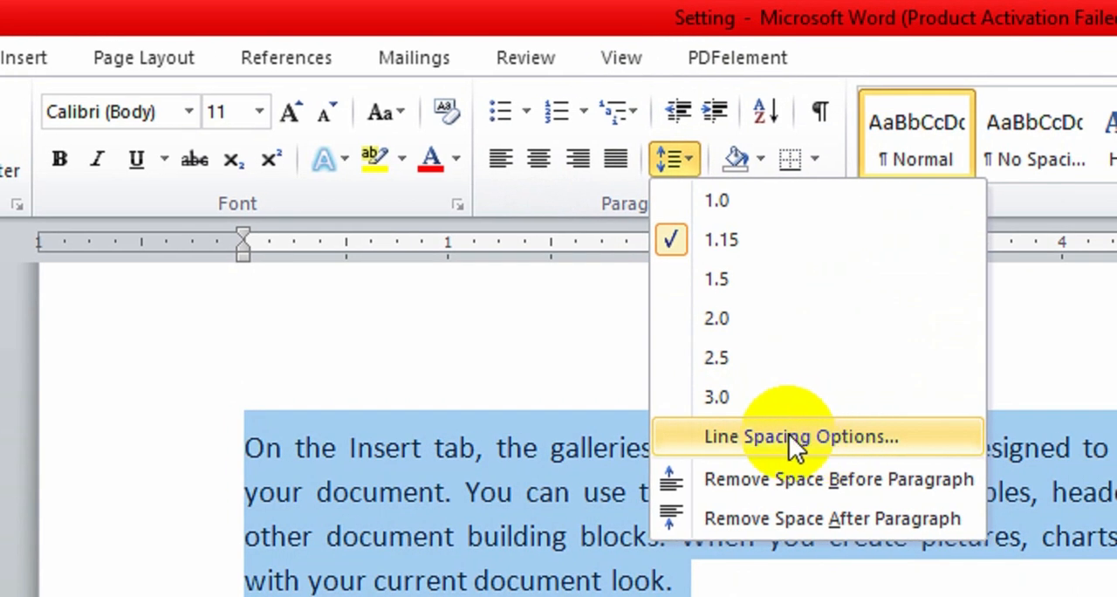
left_click(789, 436)
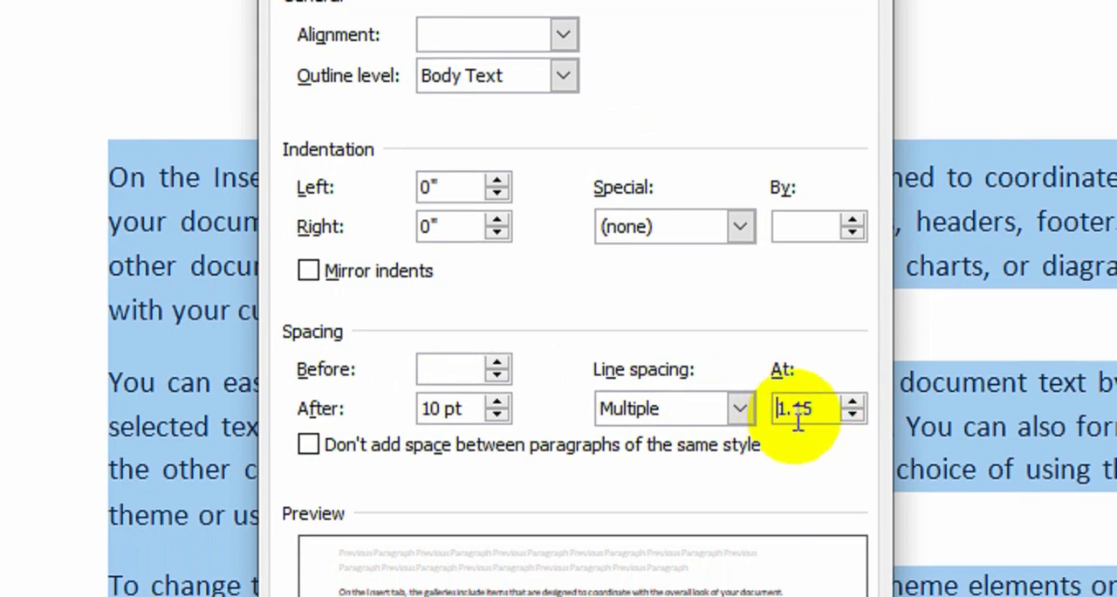
left_click(741, 410)
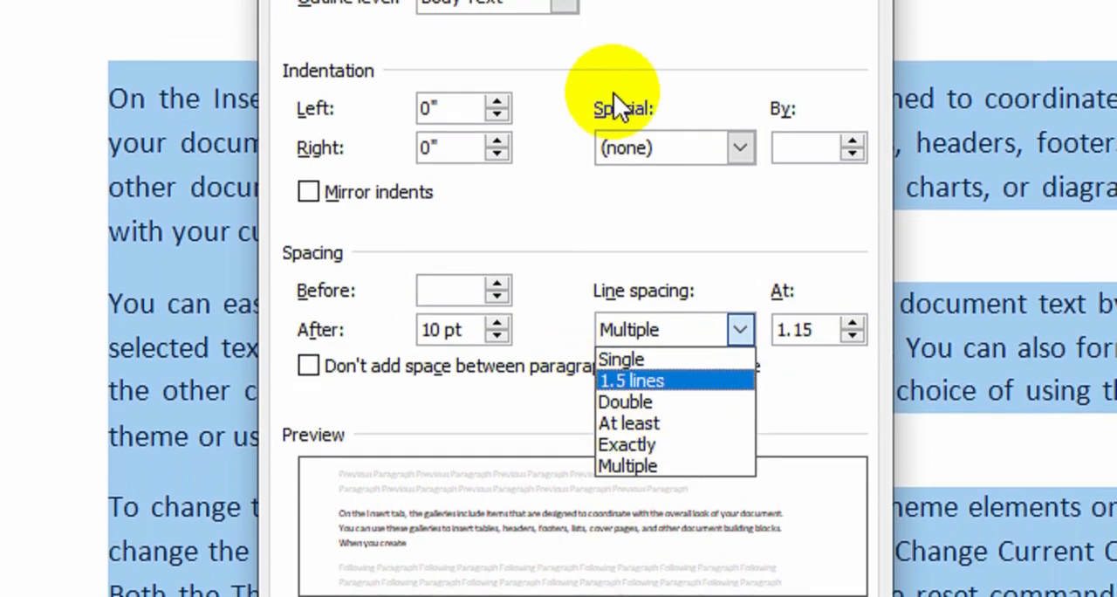
left_click(708, 263)
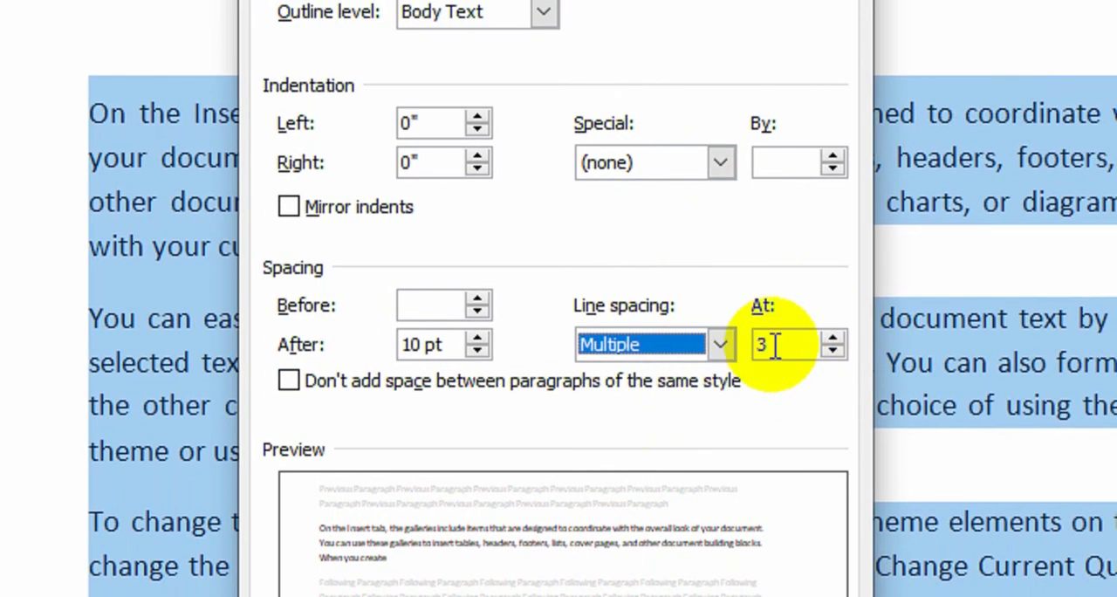
left_click(790, 345)
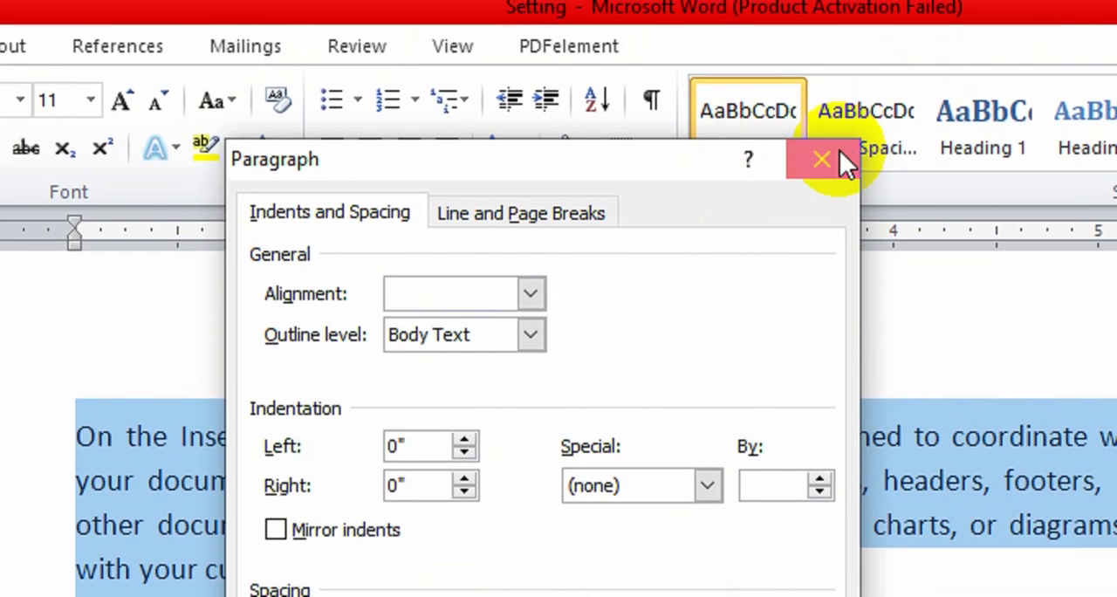
left_click(823, 160)
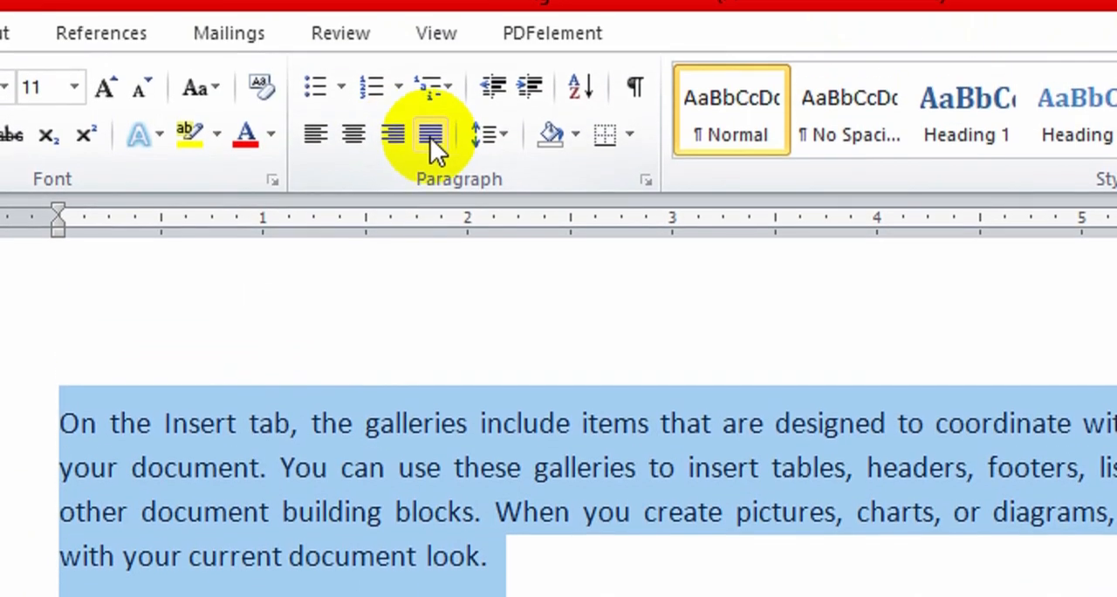
Set the line spacing of all three selected paragraphs to 1.5
left_click(481, 13)
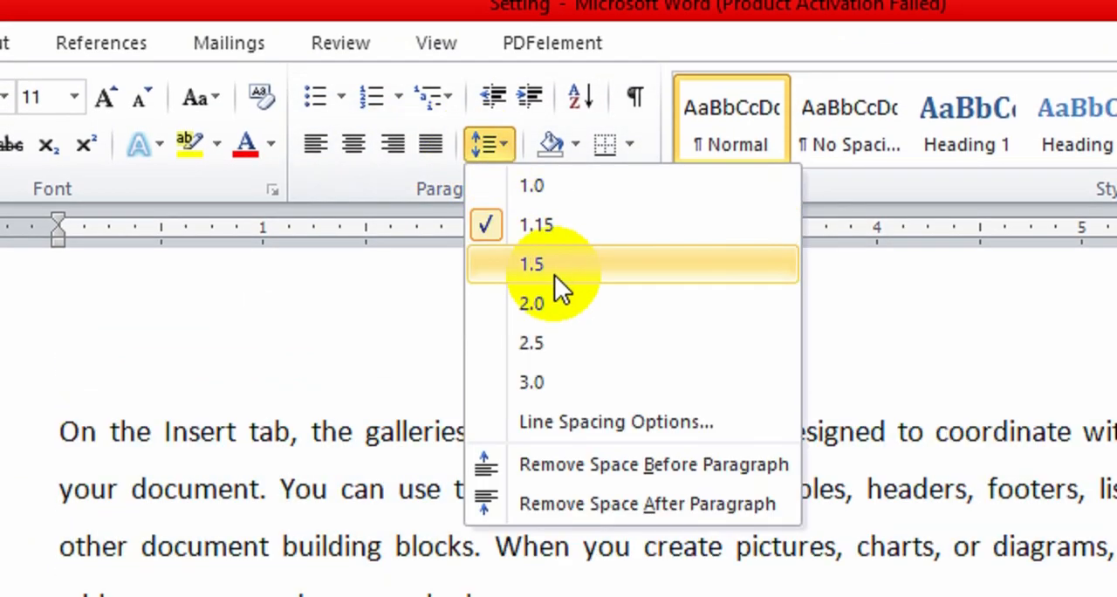
left_click(546, 266)
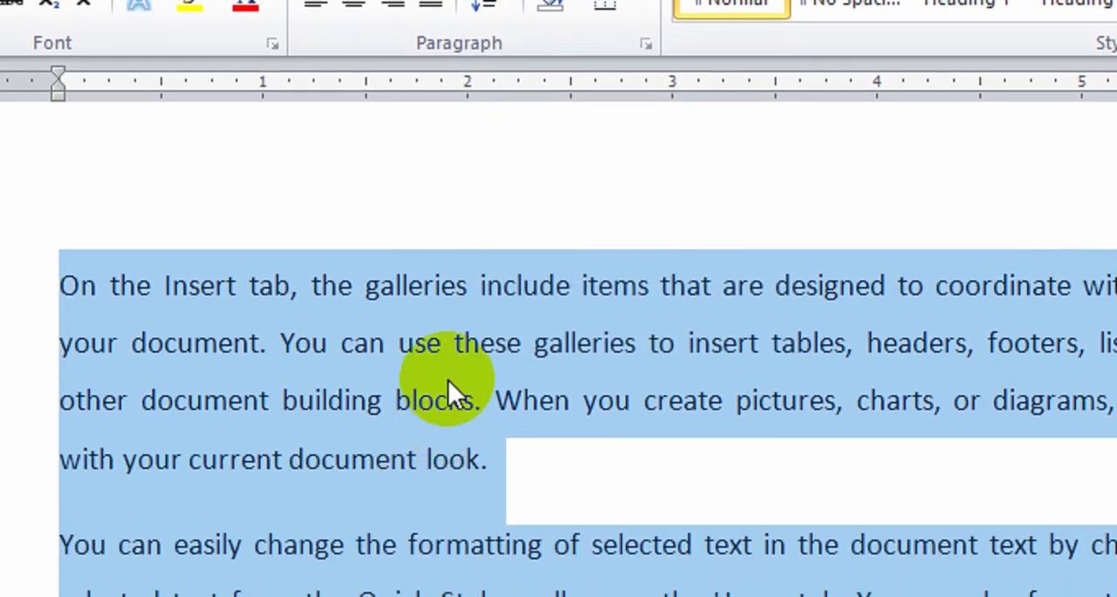
left_click(447, 487)
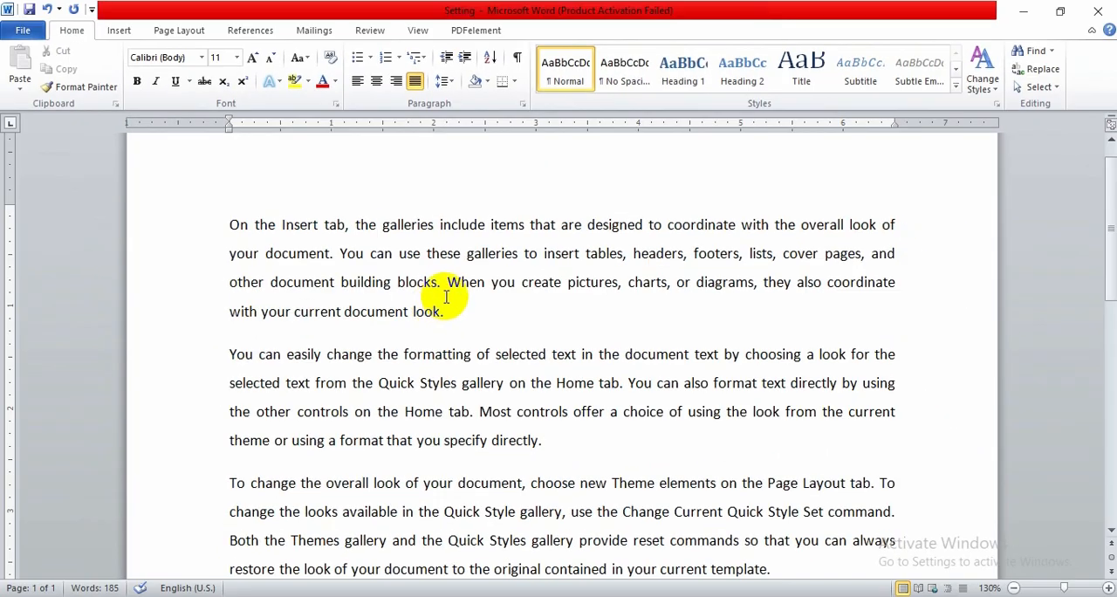
Check the page number task in the Set 10 PDF list and insert three page breaks below the last paragraph
left_click(471, 596)
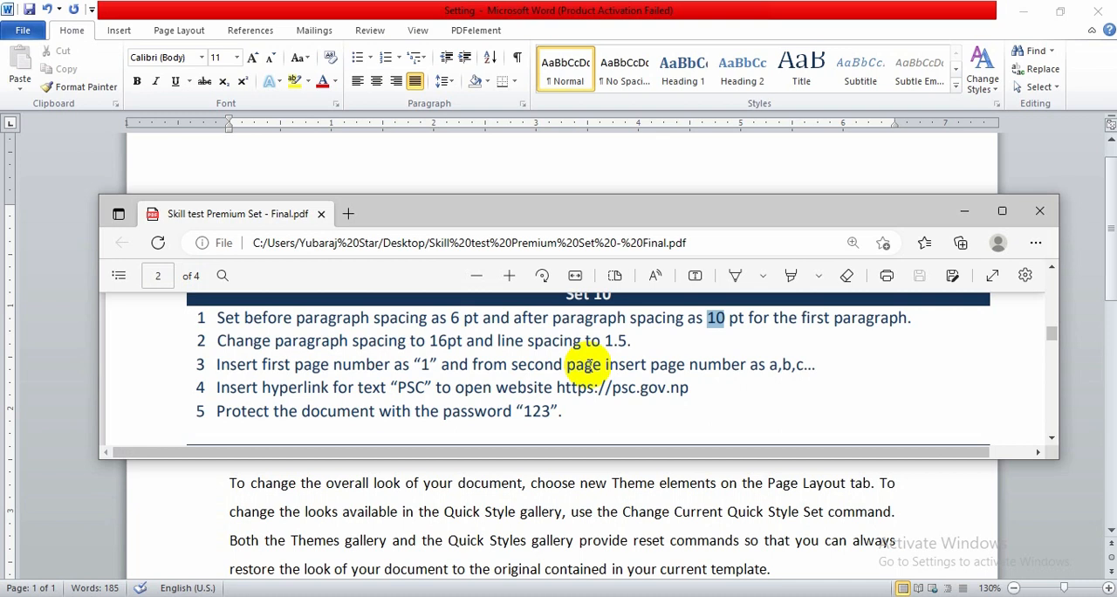
left_click(476, 509)
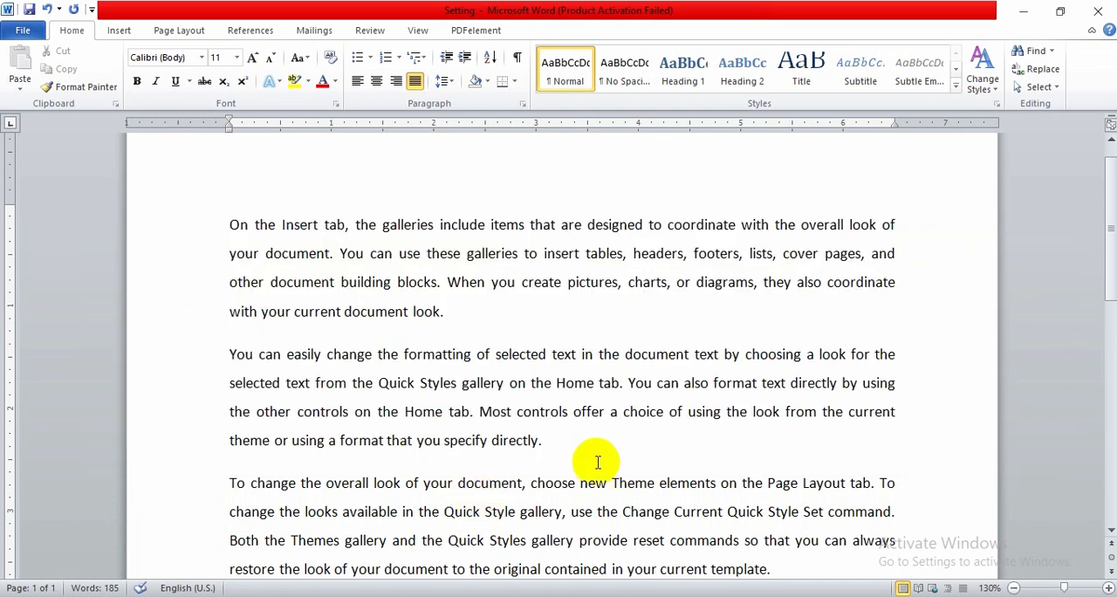
left_click(1014, 589)
left_click(1015, 590)
left_click(1014, 589)
left_click(1015, 589)
left_click(1015, 589)
left_click(1015, 589)
left_click(1015, 589)
left_click(1015, 590)
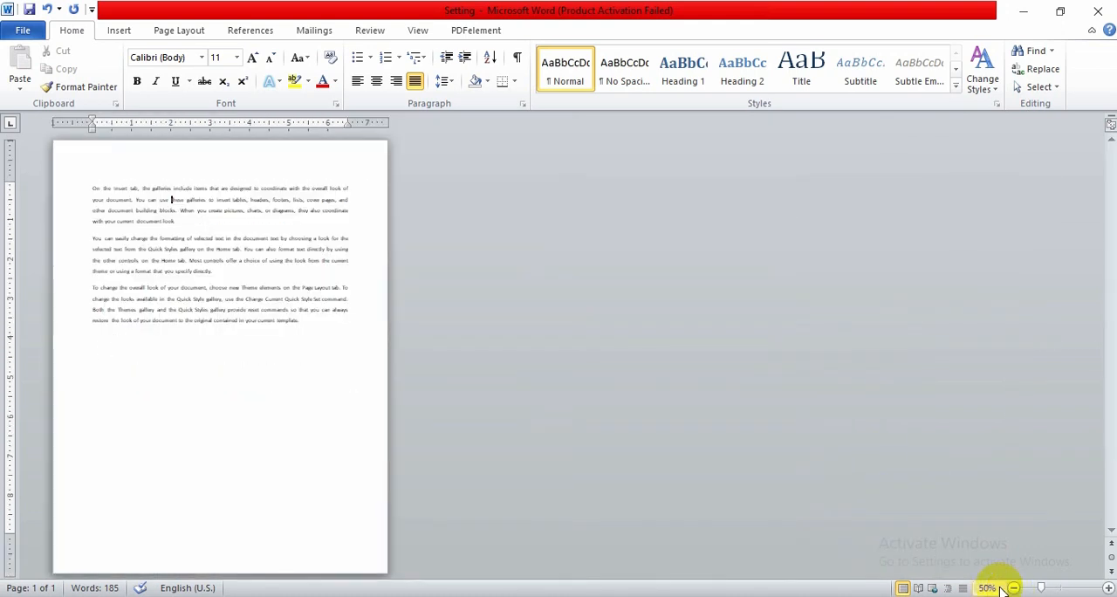
left_click(263, 366)
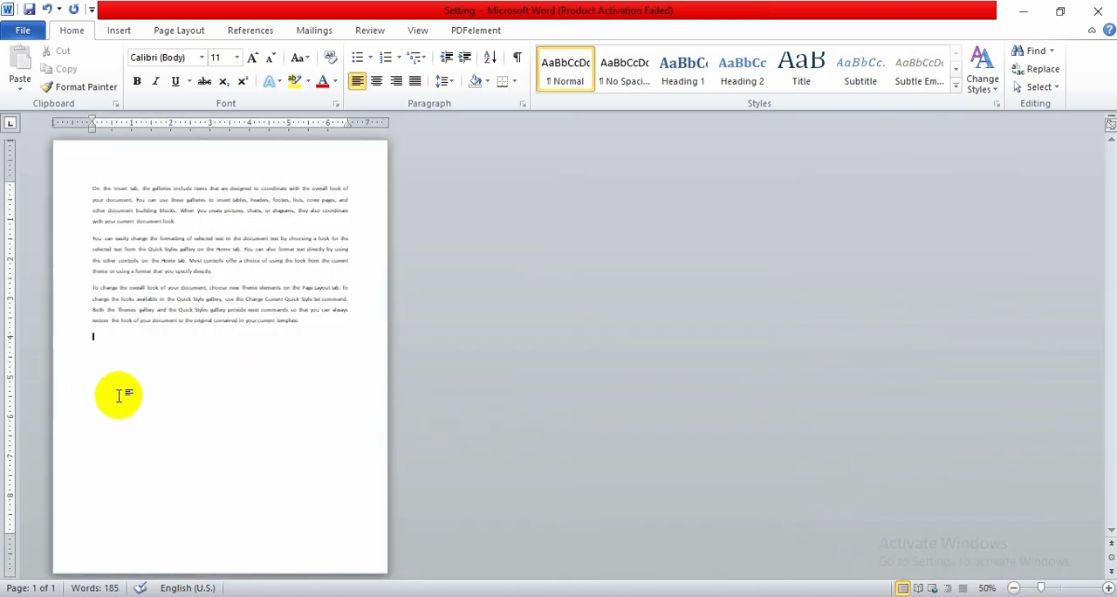
key("ctrl+Return")
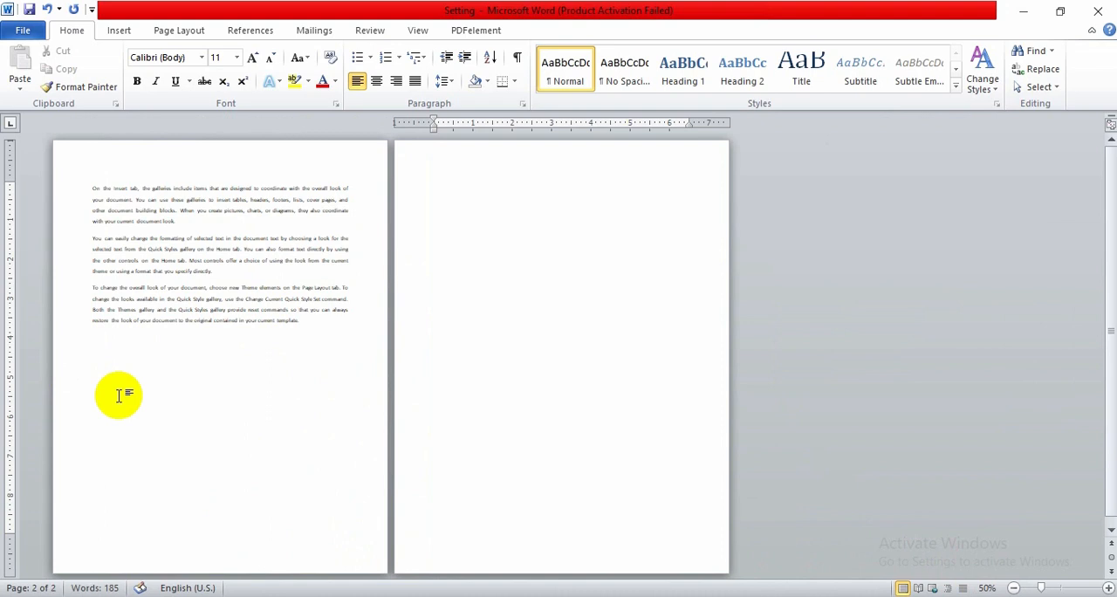
key("ctrl+Return")
key("ctrl+Return")
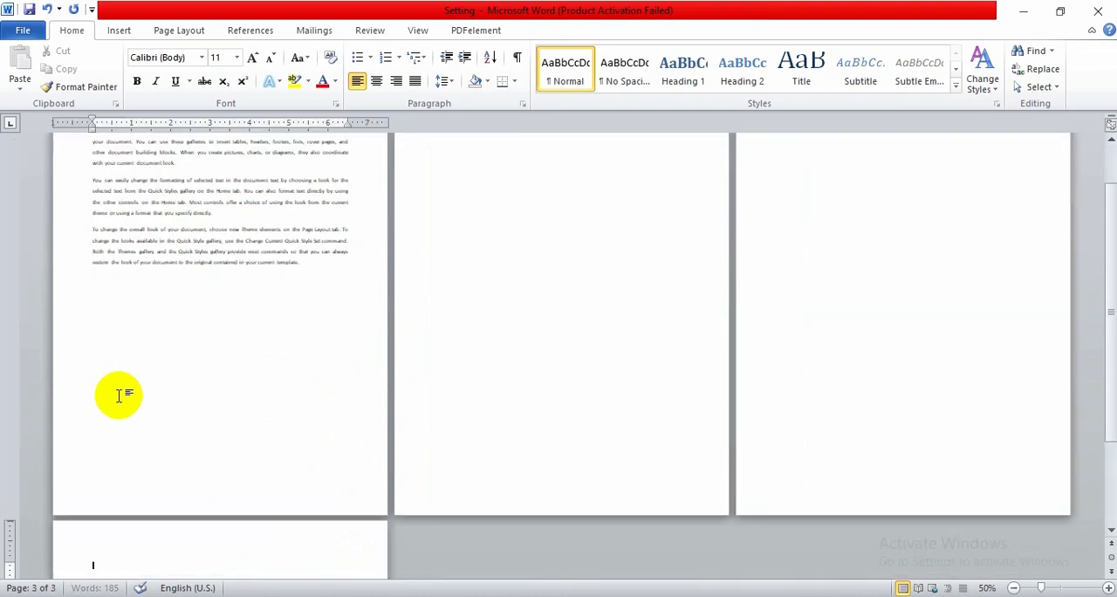
scroll(127, 396, "up", 2)
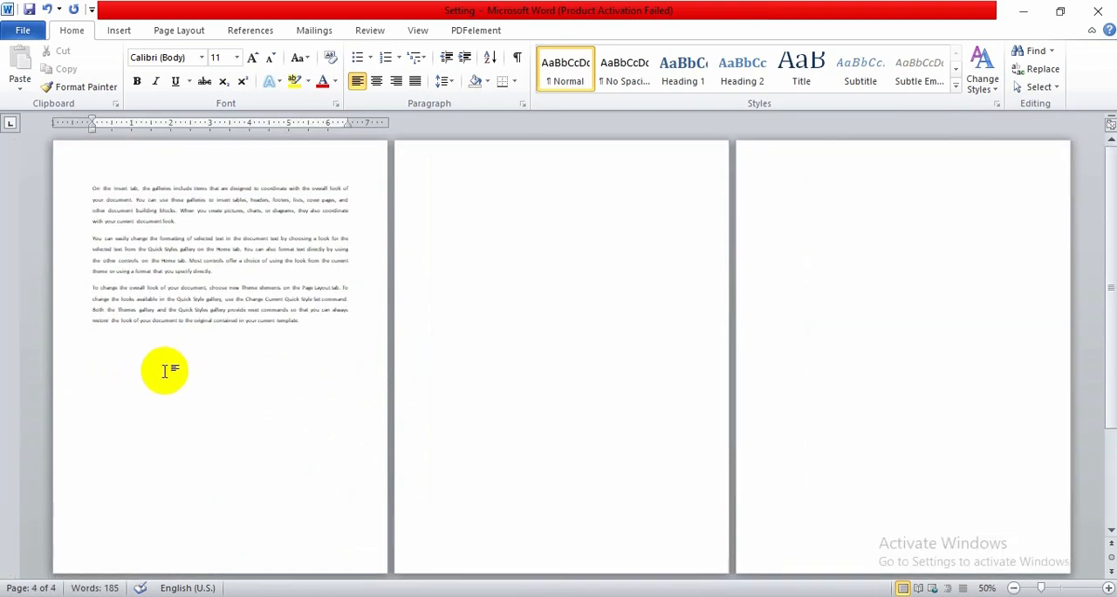
Try to insert a Plain Number 2 page number at the bottom of the pages
left_click(201, 360)
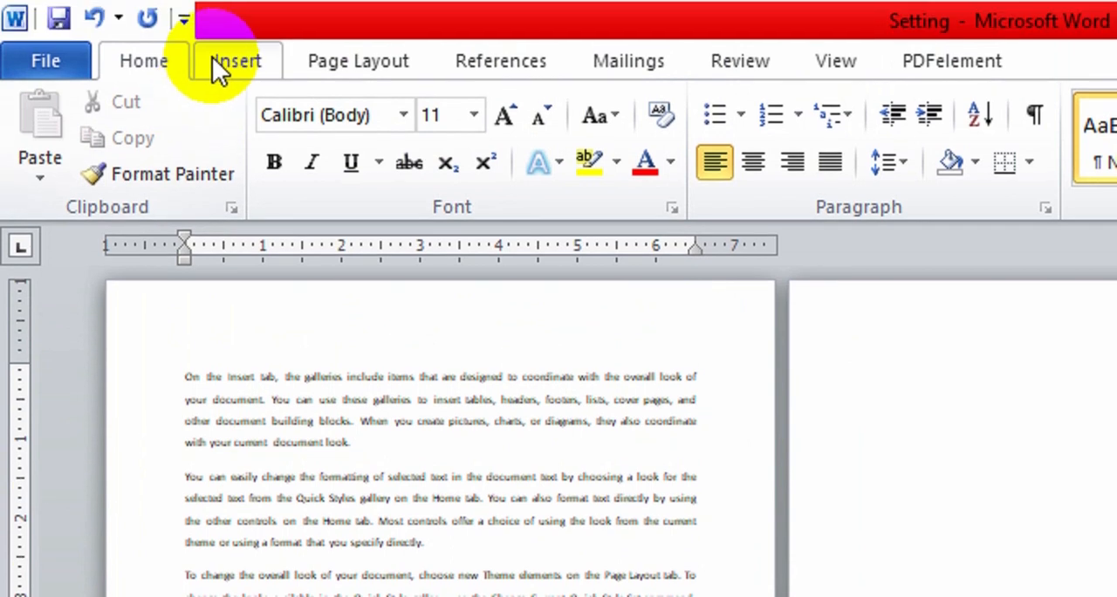
left_click(114, 31)
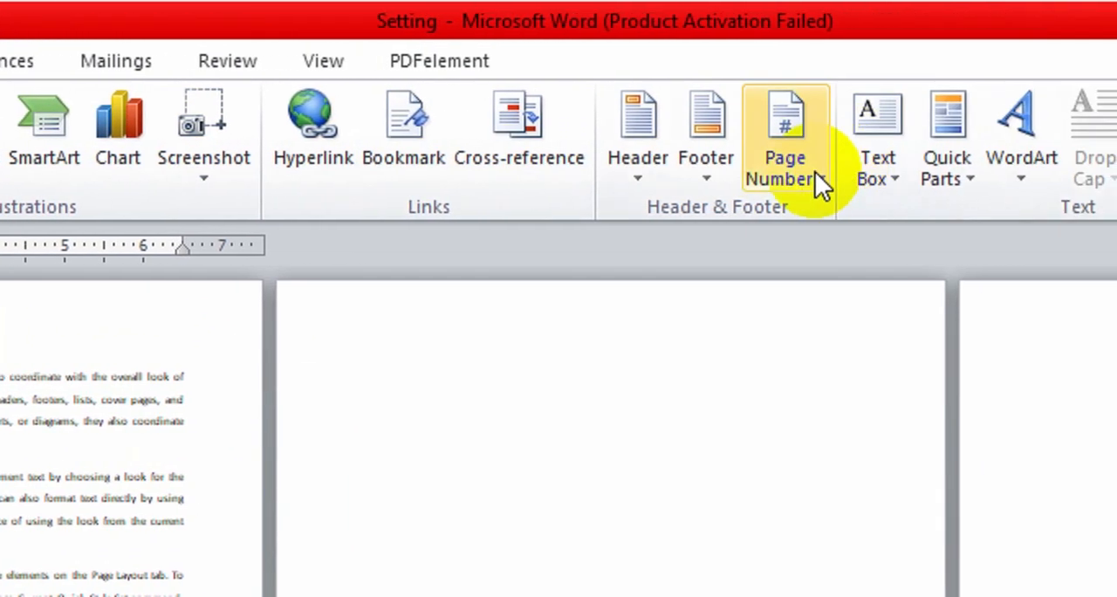
left_click(811, 173)
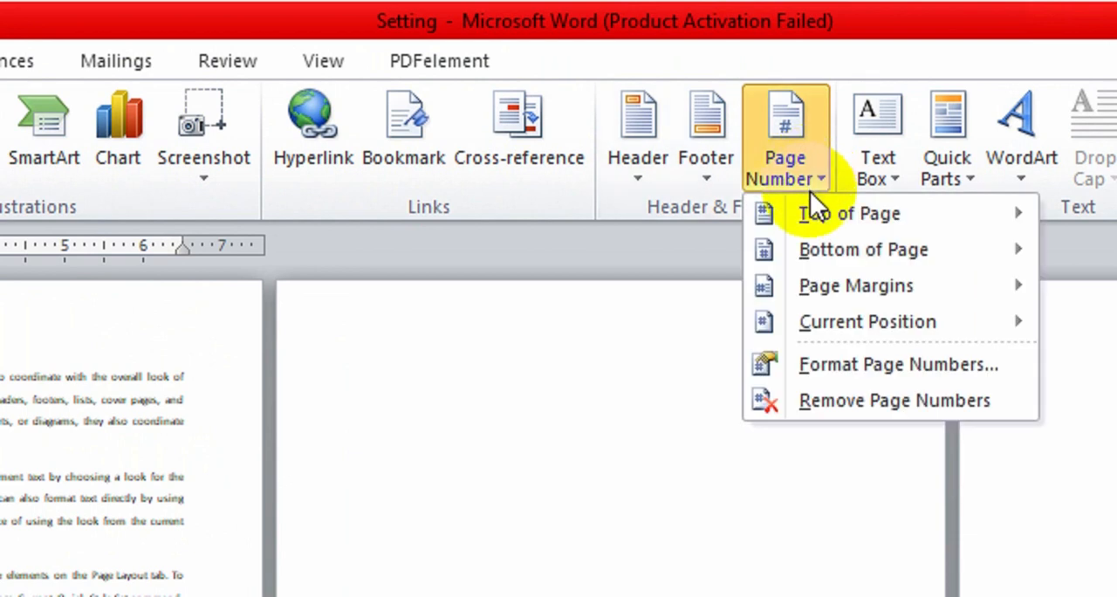
mouse_move(816, 248)
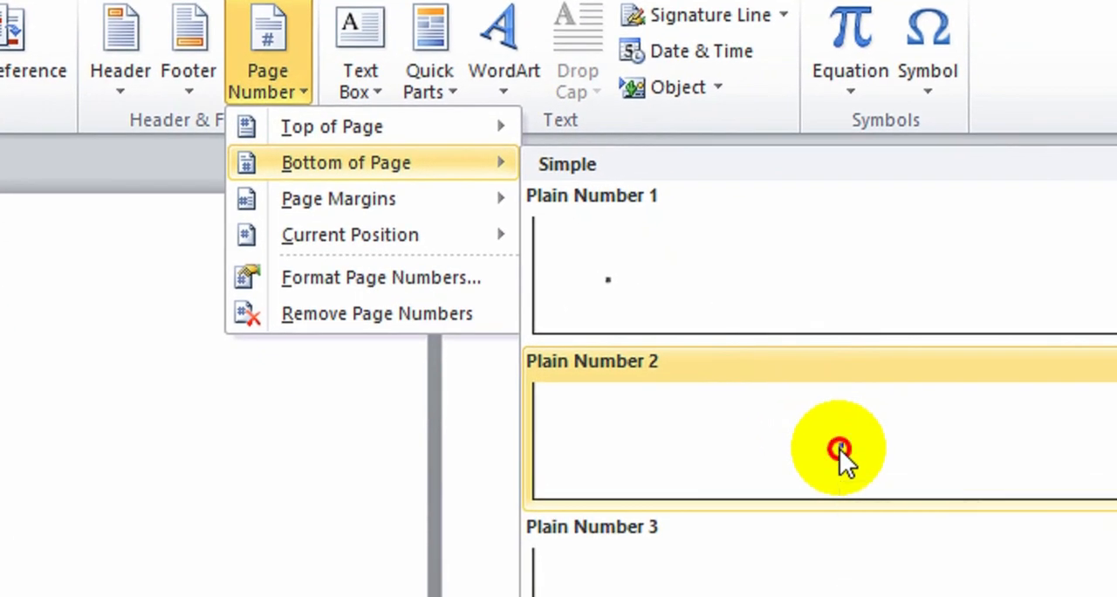
left_click(840, 458)
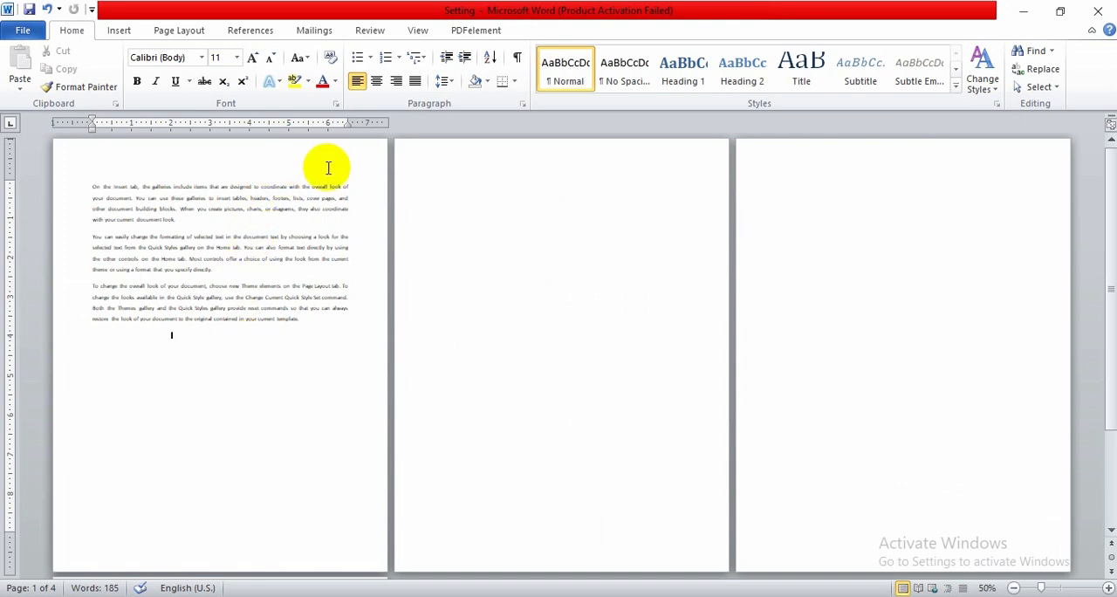
double_click(257, 155)
double_click(377, 349)
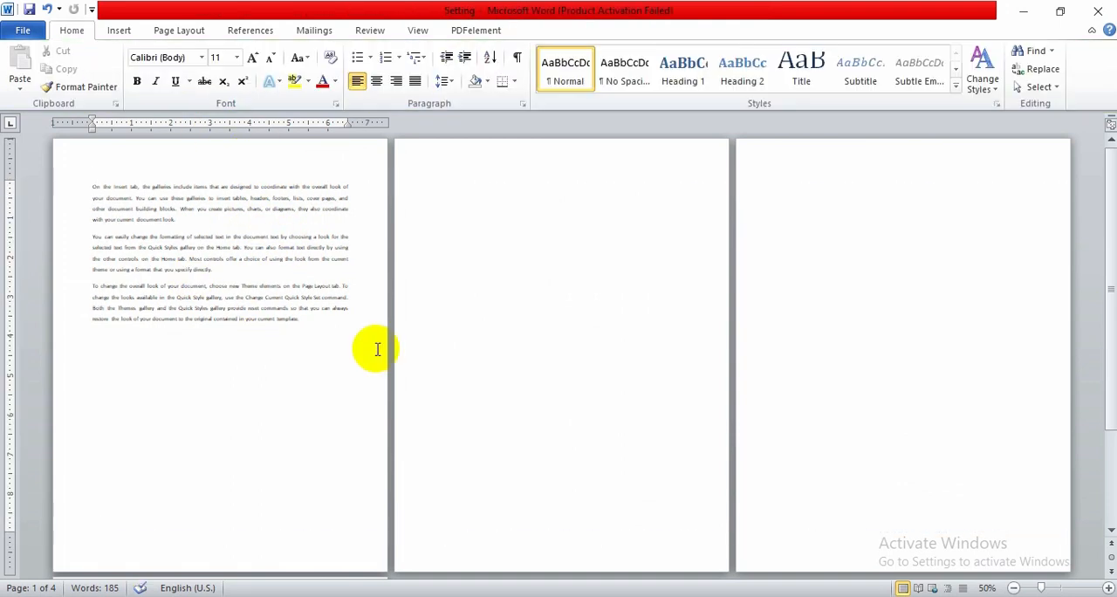
Open the first page's header for editing and insert a Plain Number 2 page number at the bottom of the pages
double_click(253, 150)
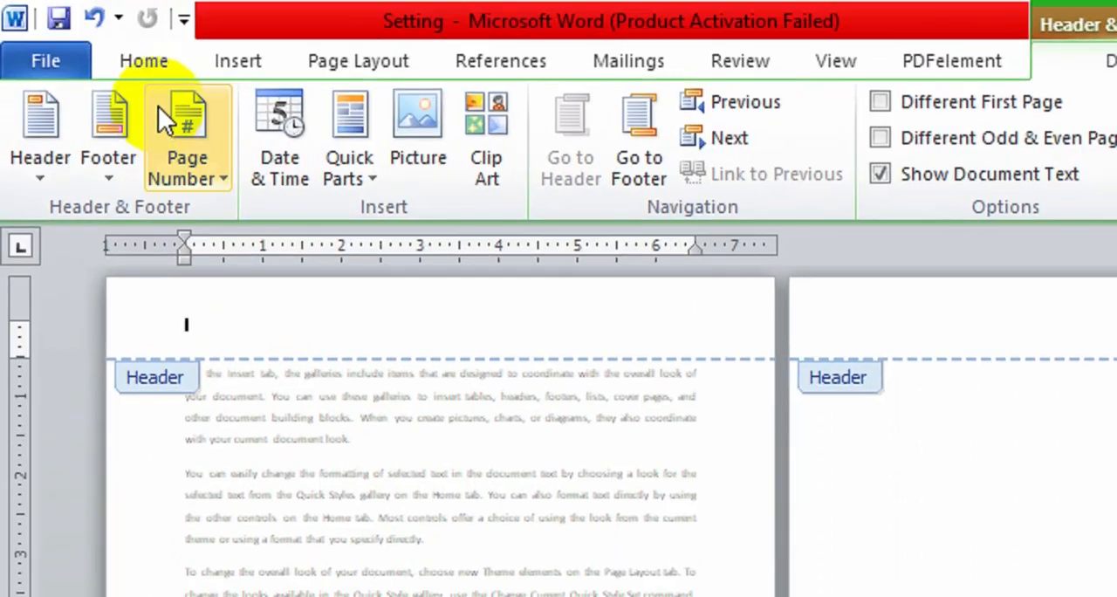
left_click(255, 54)
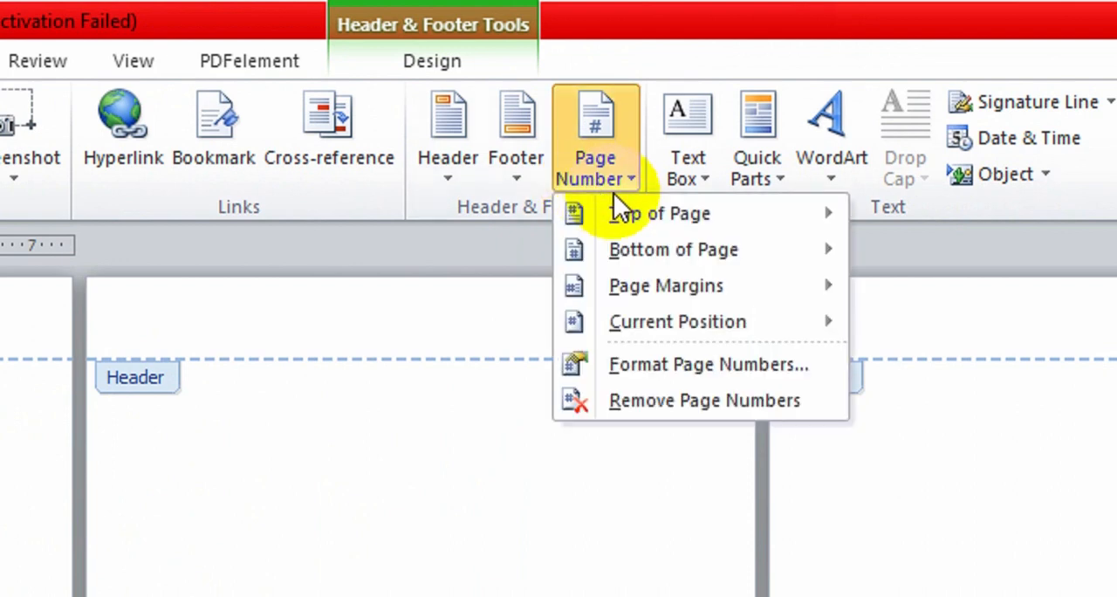
mouse_move(637, 249)
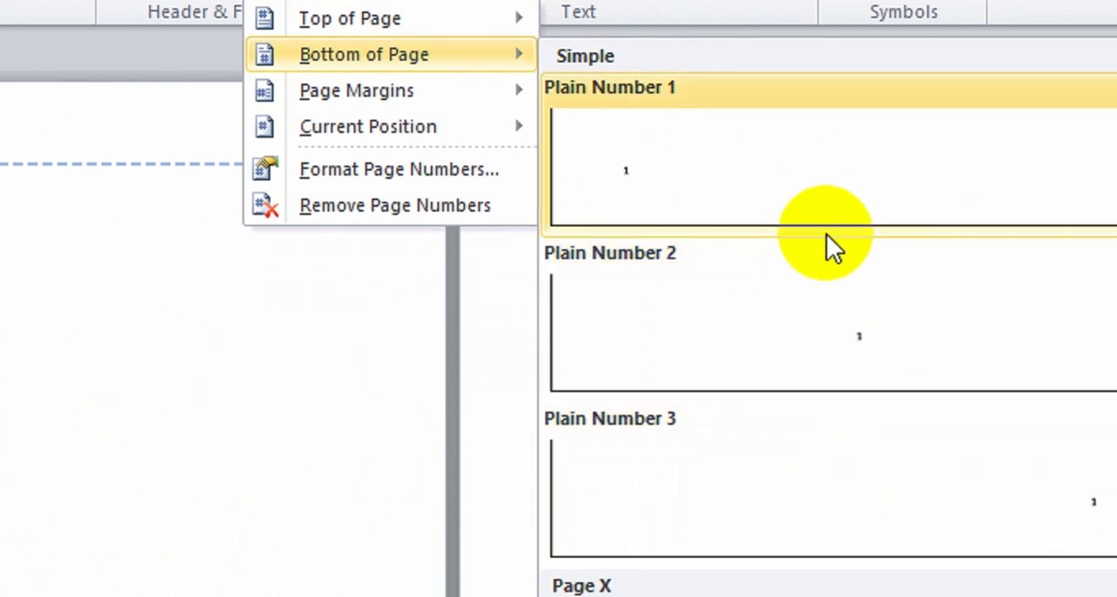
left_click(837, 337)
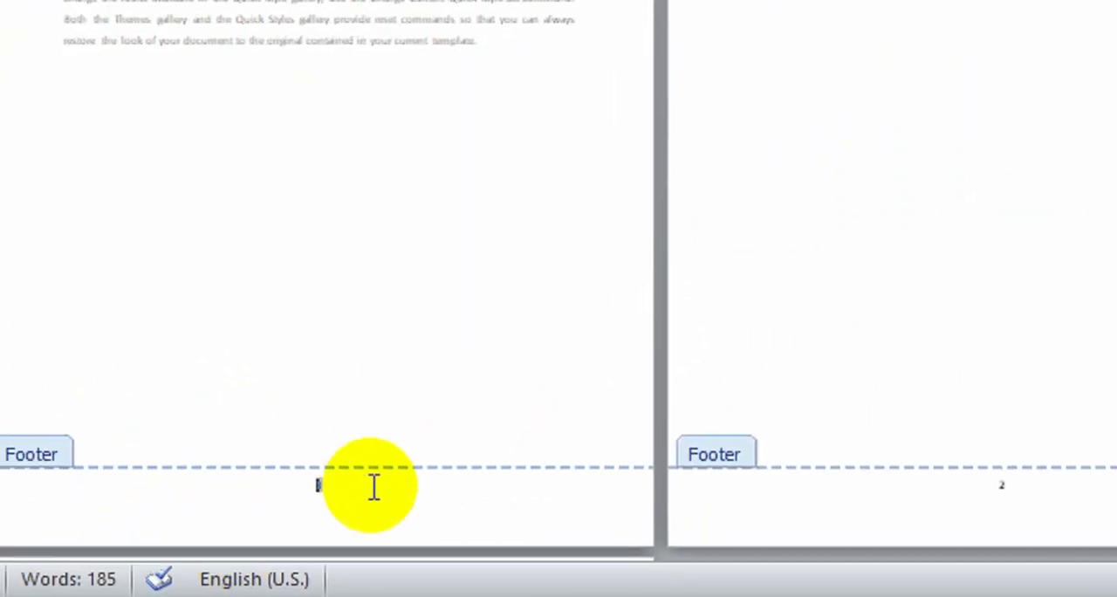
Enlarge the footer page number by six font-size increments and return to the document body
double_click(314, 484)
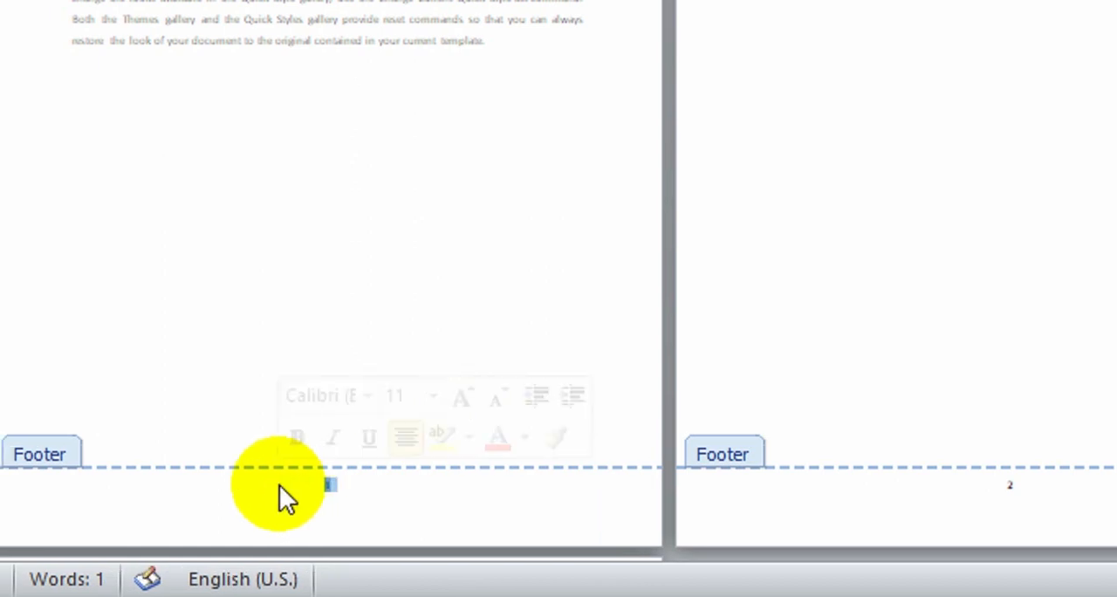
key("ctrl+]")
key("ctrl+]")
key("ctrl+]")
key("ctrl+]")
key("ctrl+]")
key("ctrl+]")
key("ctrl+]")
key("ctrl+]")
key("ctrl+]")
key("ctrl+]")
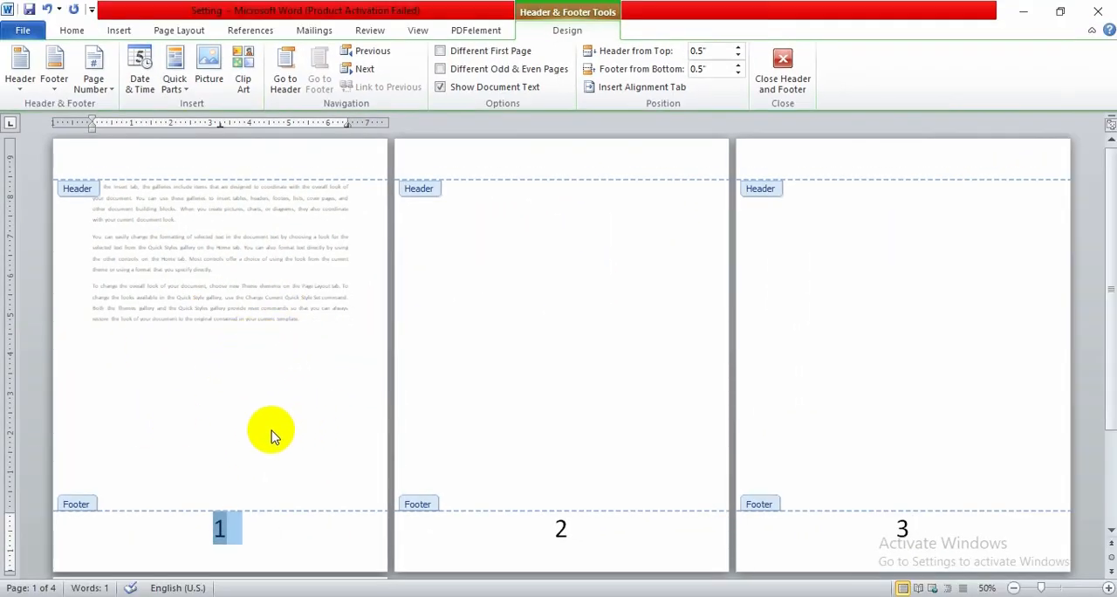
double_click(267, 332)
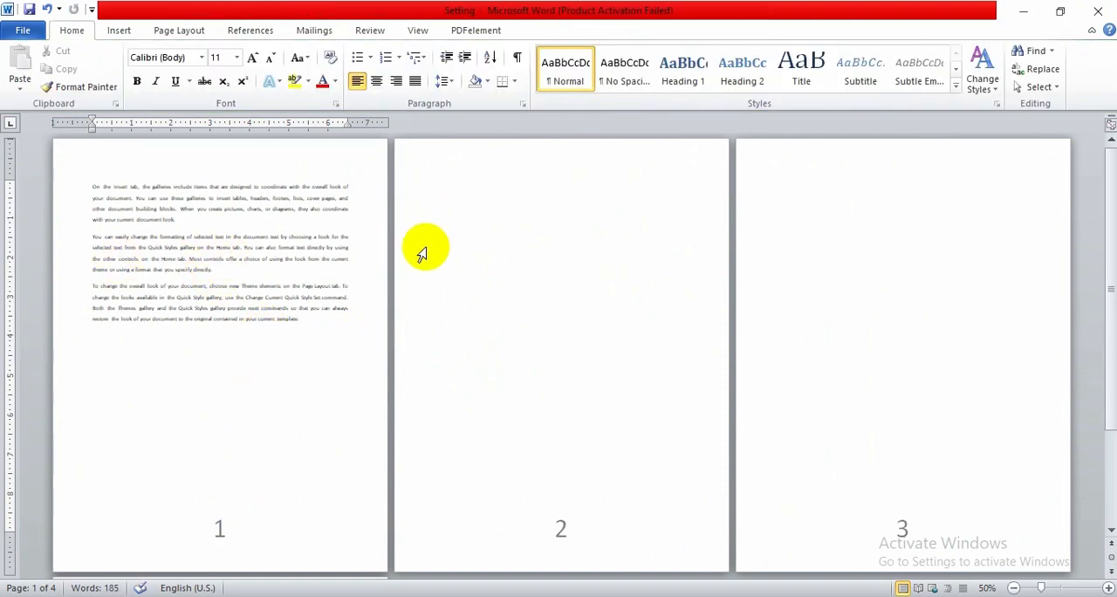
Insert a continuous section break at the start of the second page
left_click(256, 250)
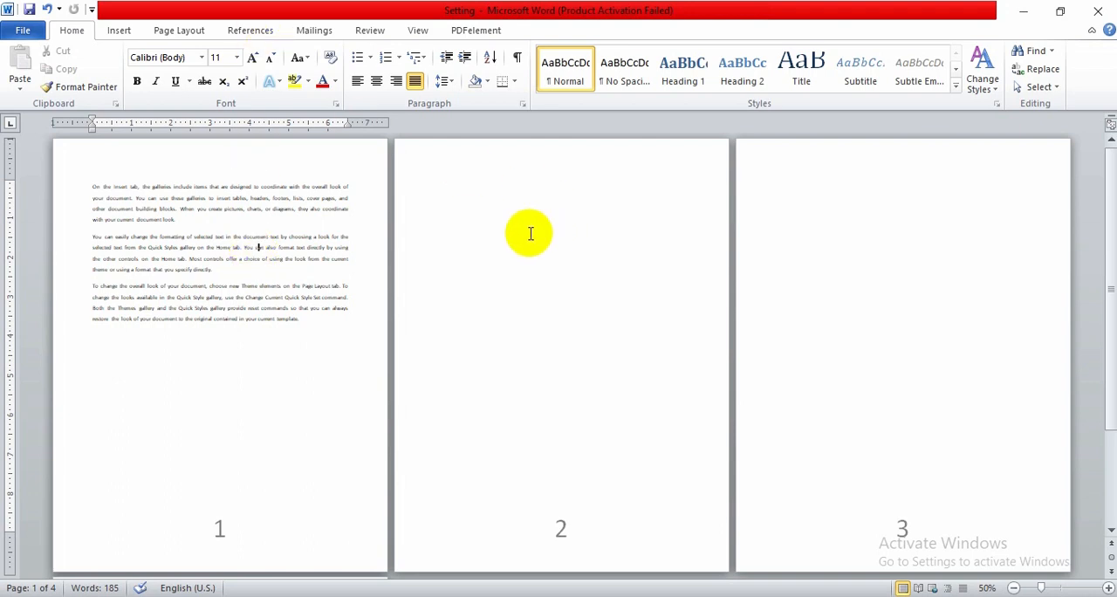
left_click(431, 183)
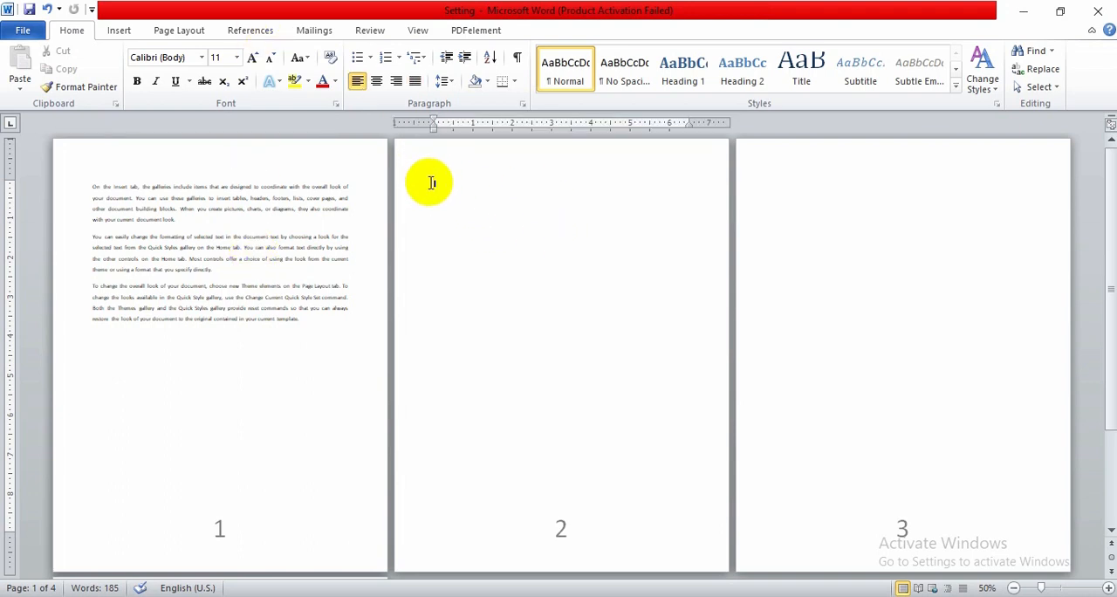
key("BackSpace")
left_click(429, 194)
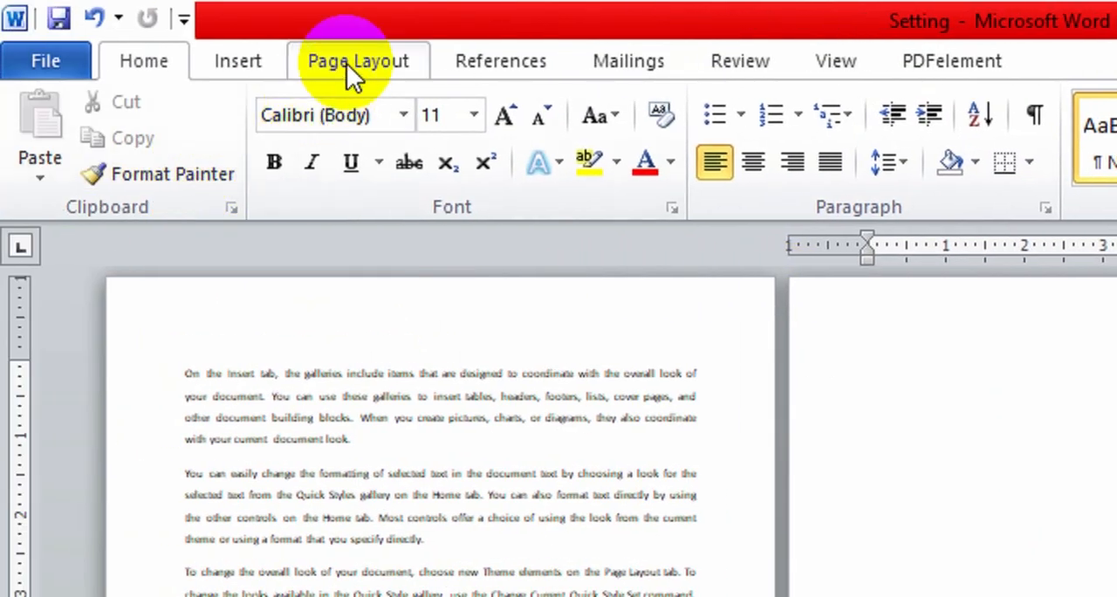
left_click(346, 62)
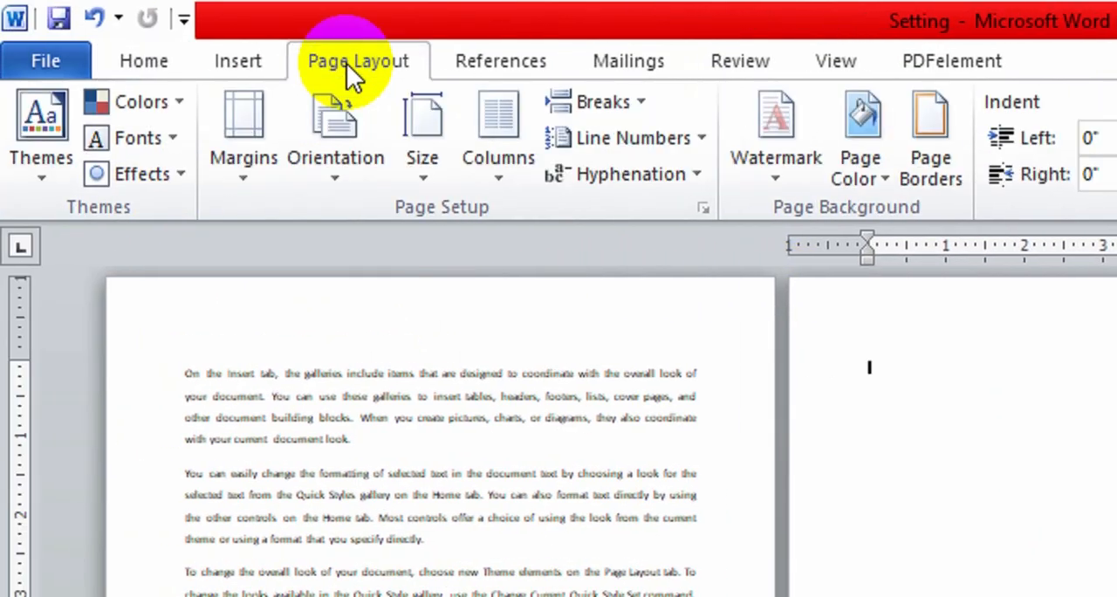
left_click(636, 106)
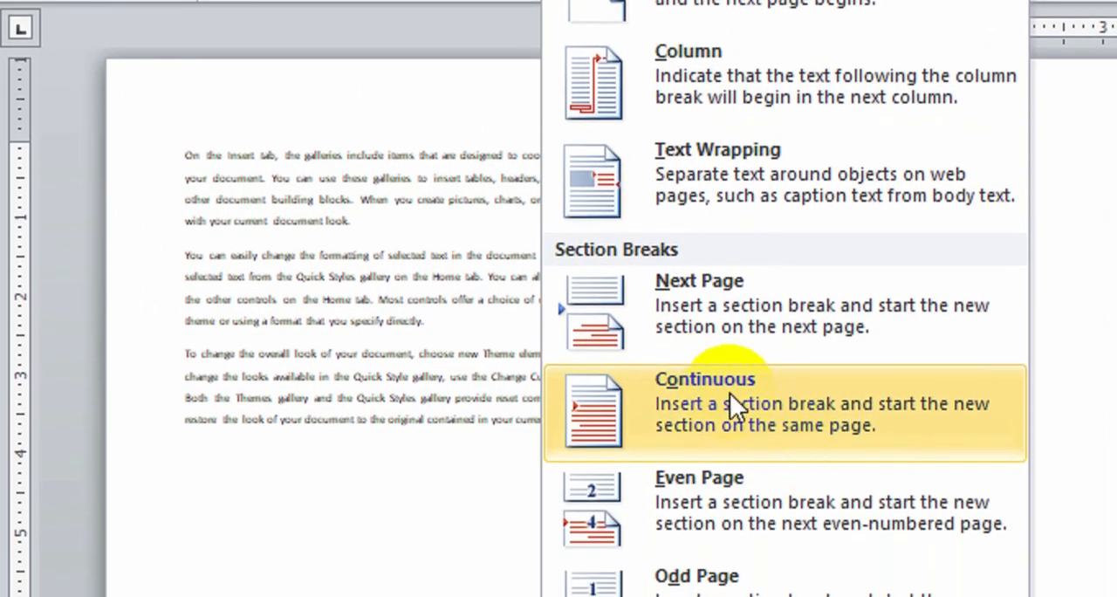
left_click(742, 395)
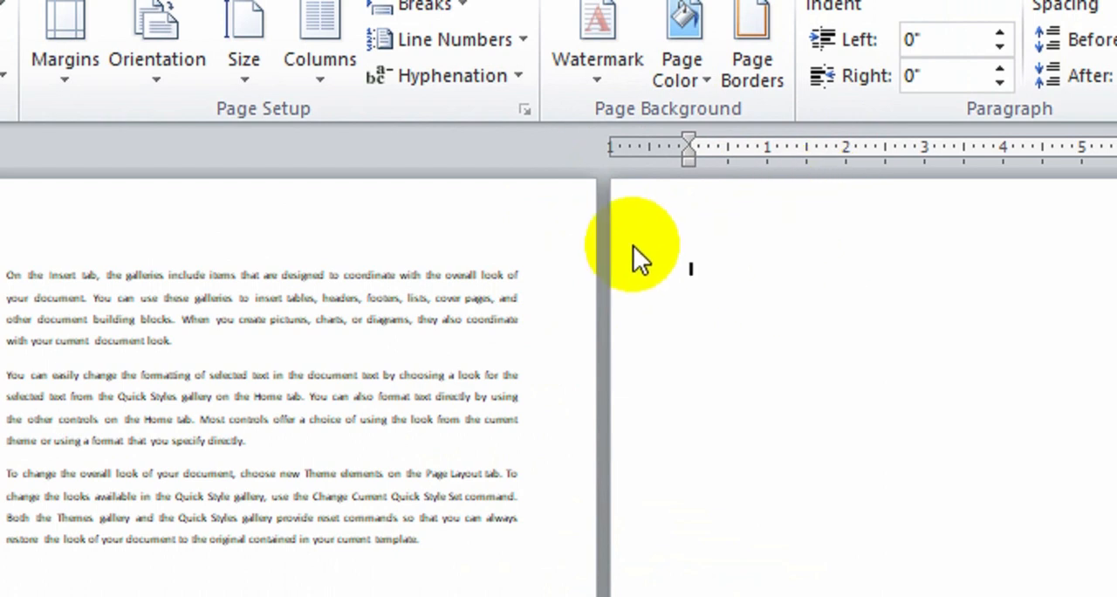
Open the second section's header and set its page number format to a, b, c, … starting at a
double_click(806, 211)
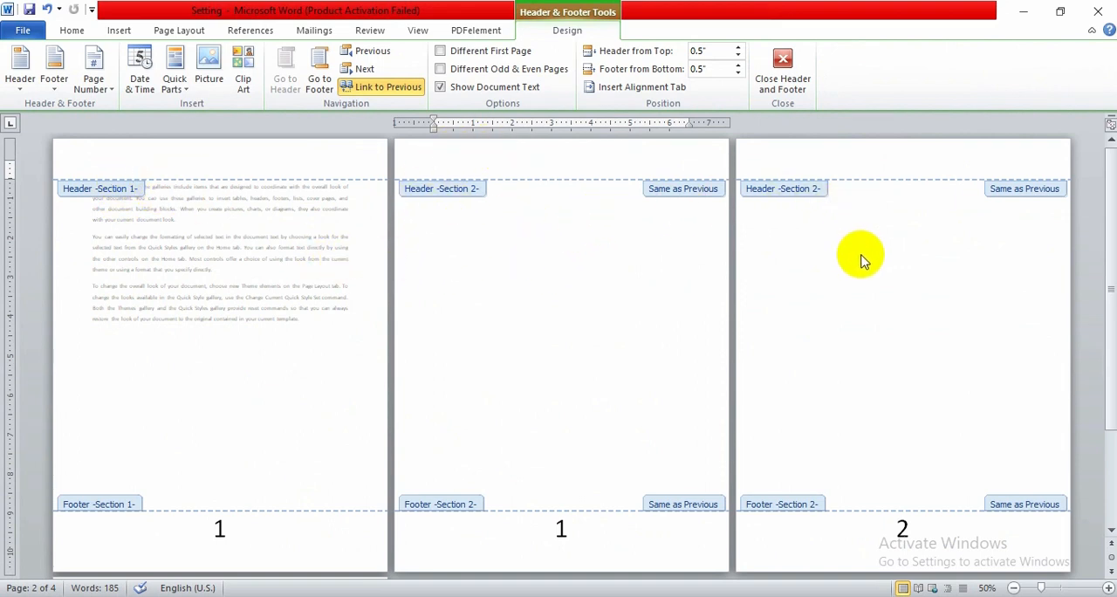
scroll(877, 250, "down", 5)
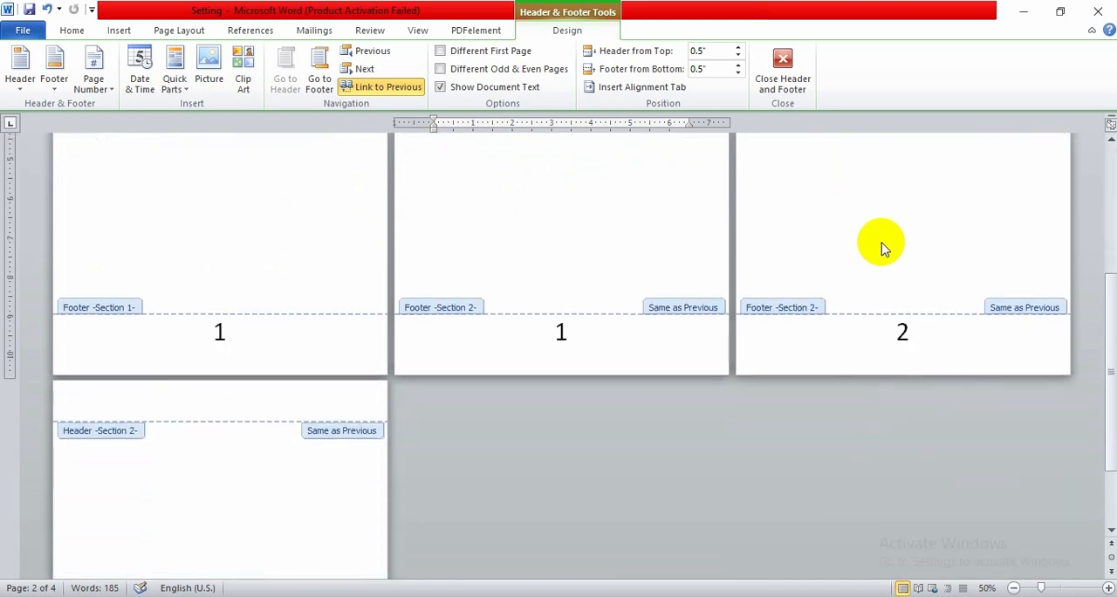
scroll(880, 247, "up", 5)
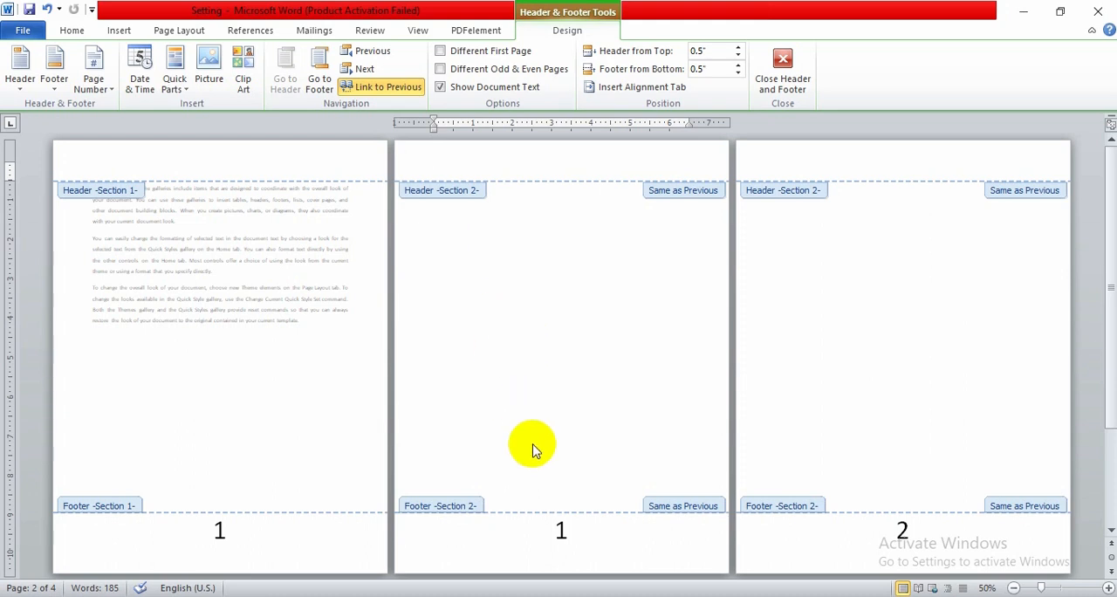
scroll(533, 451, "down", 1)
scroll(533, 451, "up", 1)
scroll(533, 449, "down", 2)
scroll(533, 448, "up", 2)
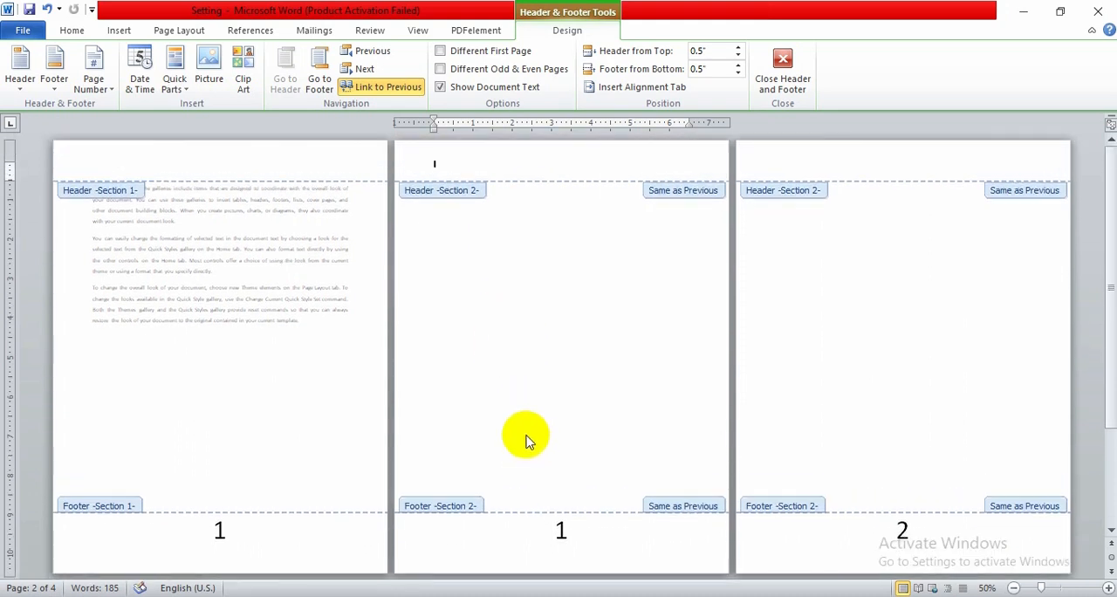
scroll(541, 501, "down", 1)
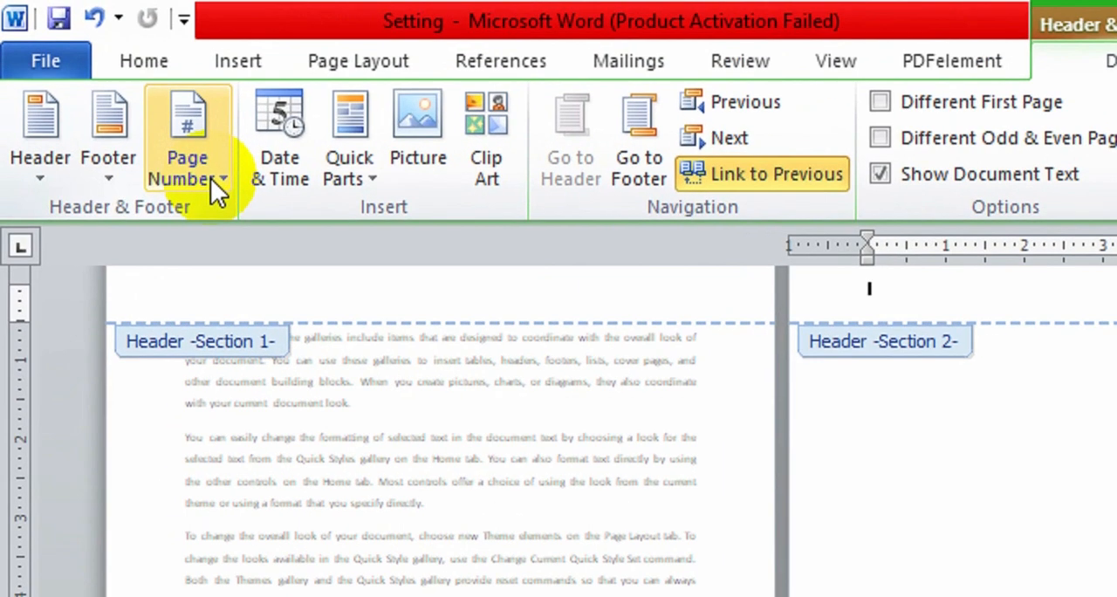
left_click(107, 94)
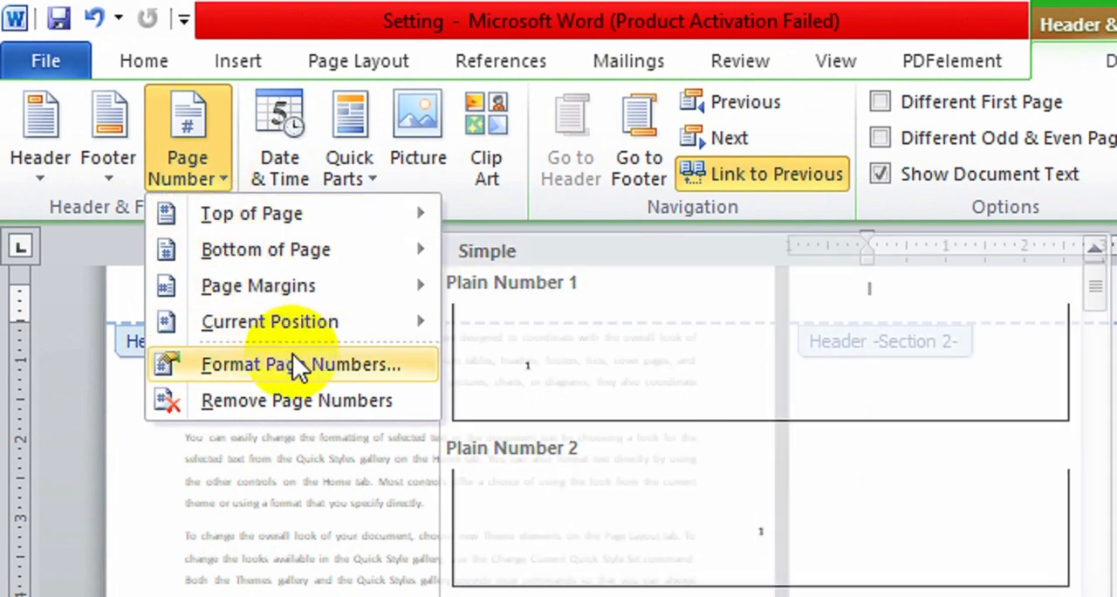
left_click(295, 361)
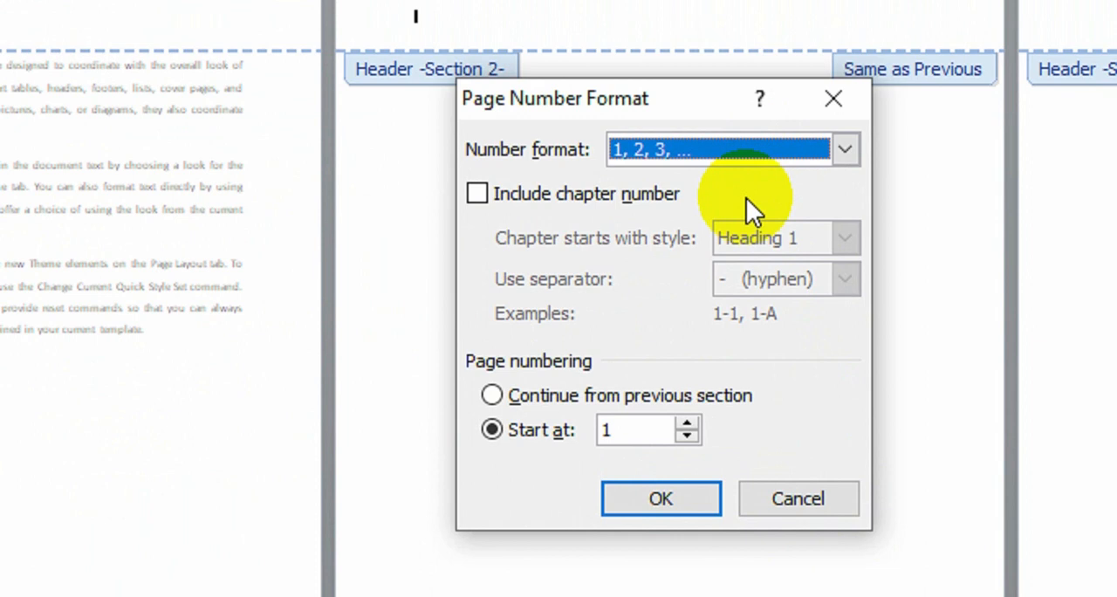
left_click(754, 152)
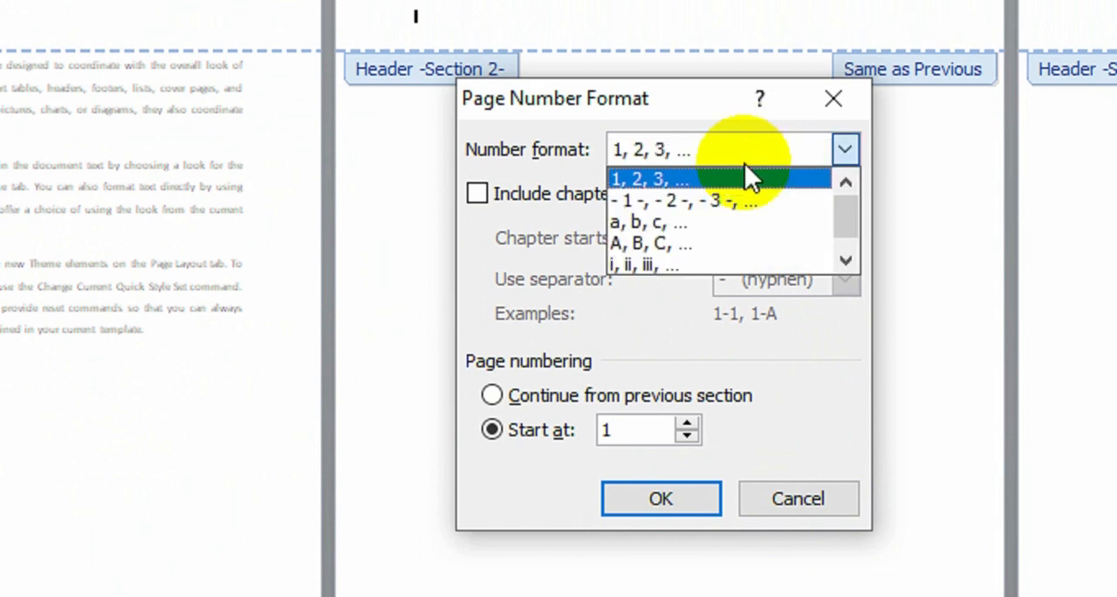
left_click(705, 219)
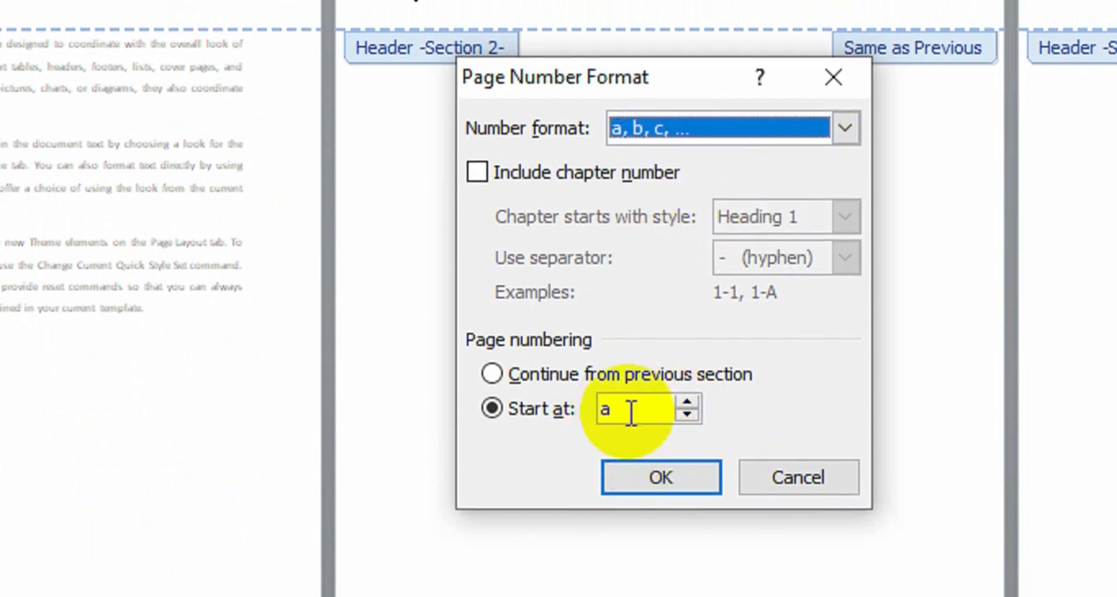
left_click(661, 459)
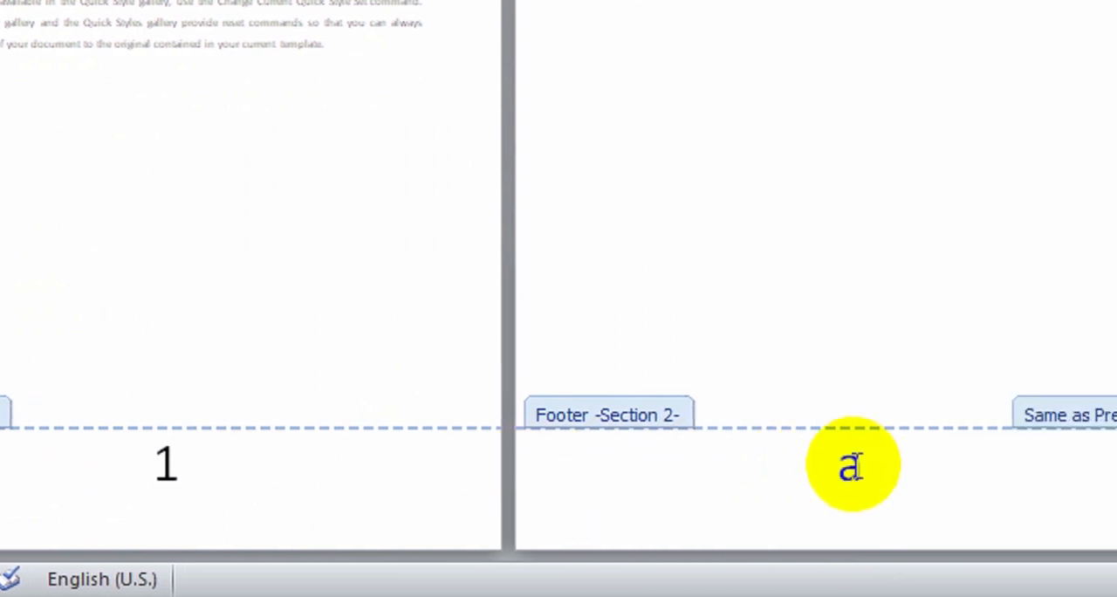
Check the footer page numbers on all pages and close header and footer editing
left_click(941, 487)
type("b")
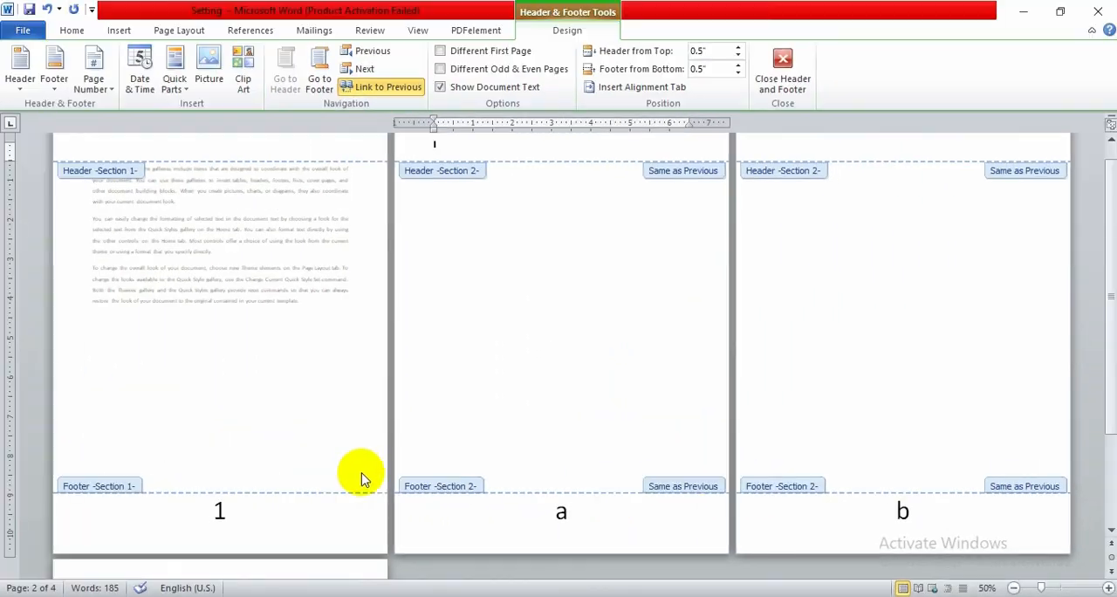
scroll(399, 469, "down", 5)
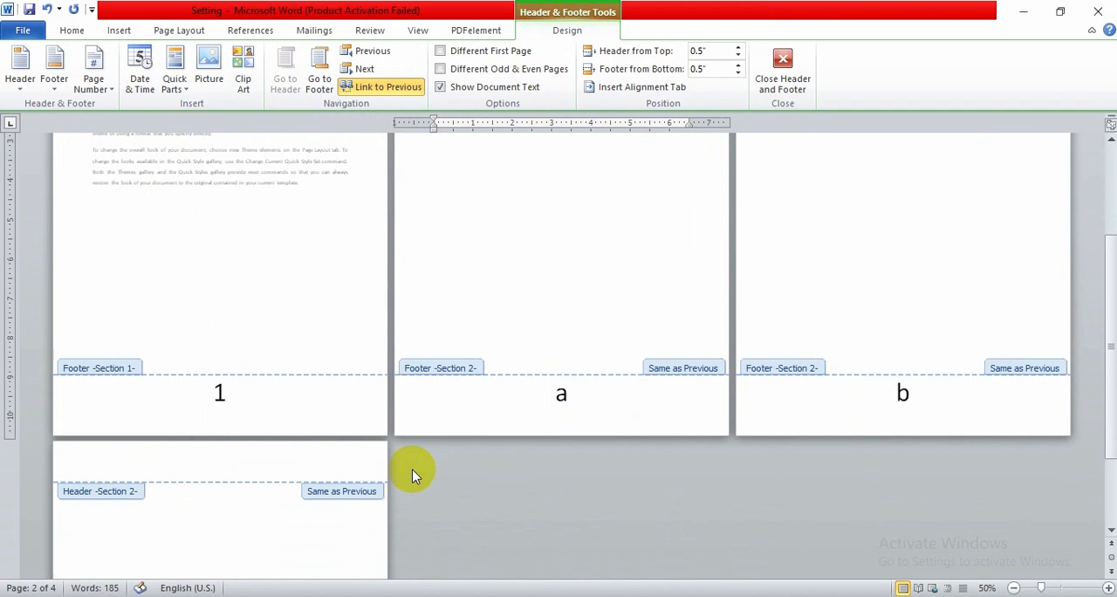
scroll(349, 480, "down", 3)
scroll(457, 457, "up", 5)
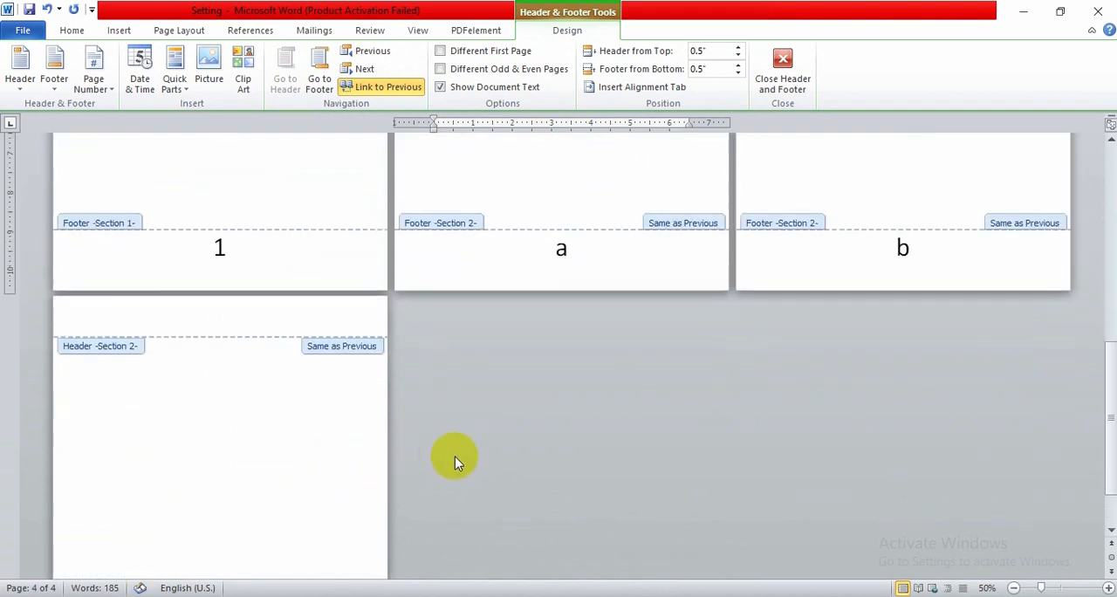
scroll(498, 419, "up", 1)
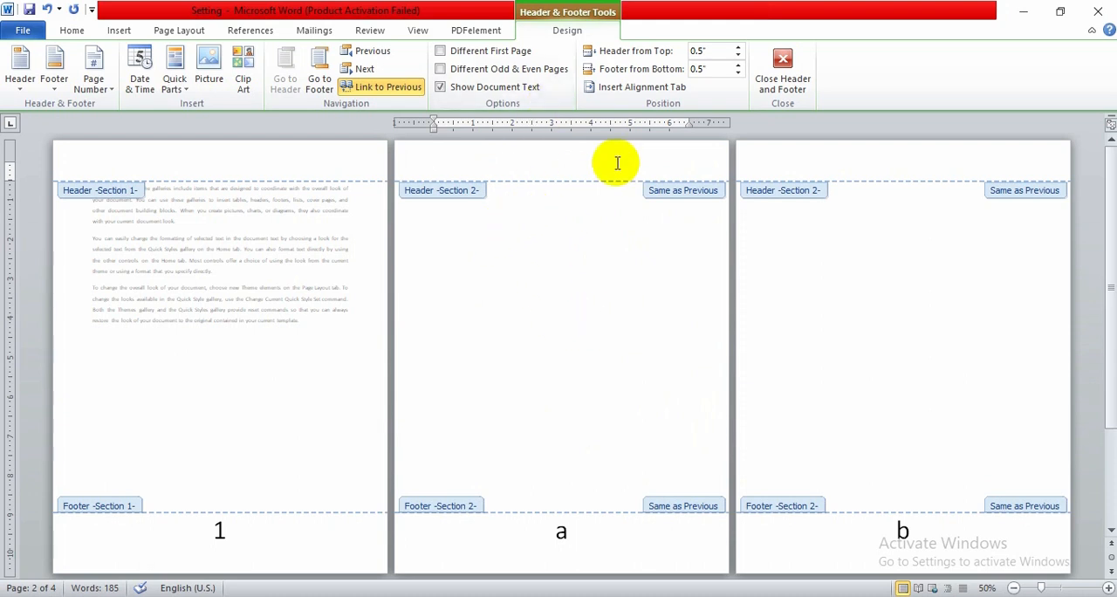
left_click(782, 69)
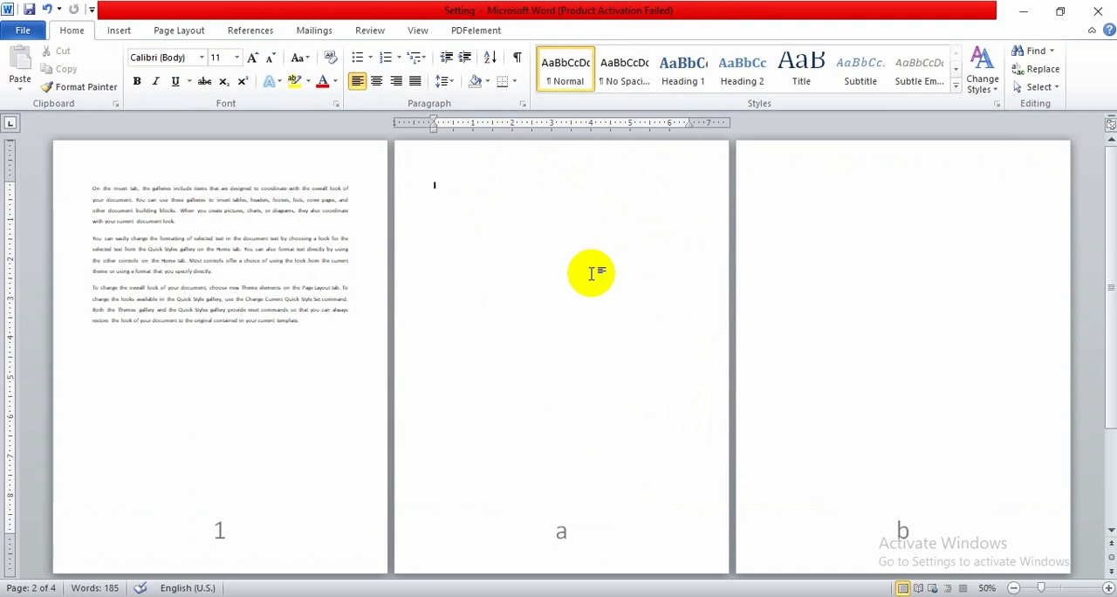
Check the hyperlink task on the question sheet and insert the word PSC at the start of the first paragraph
left_click(482, 596)
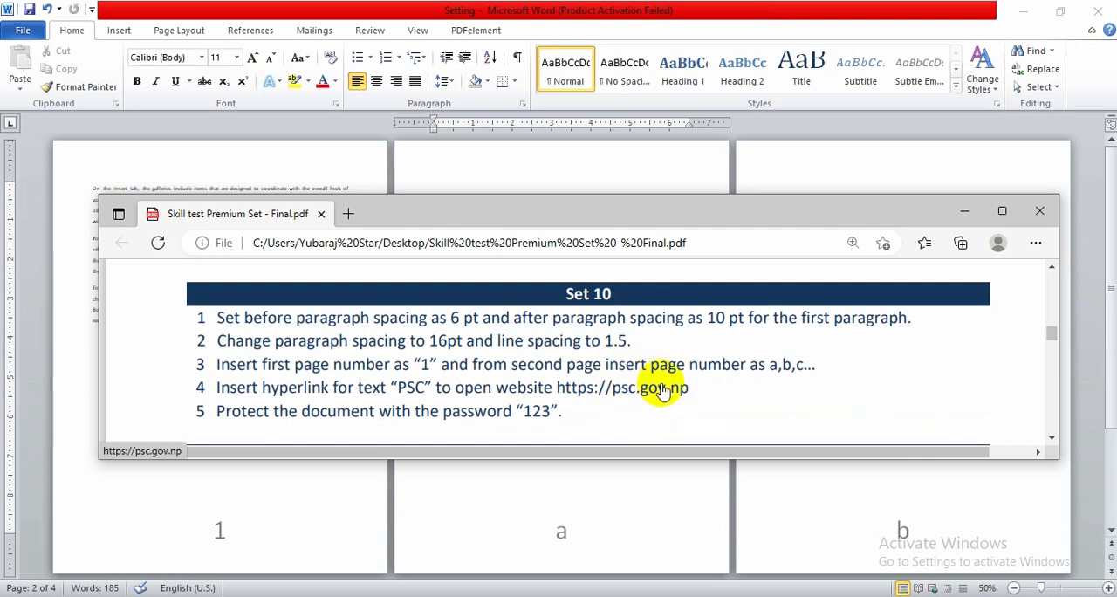
left_click(539, 478)
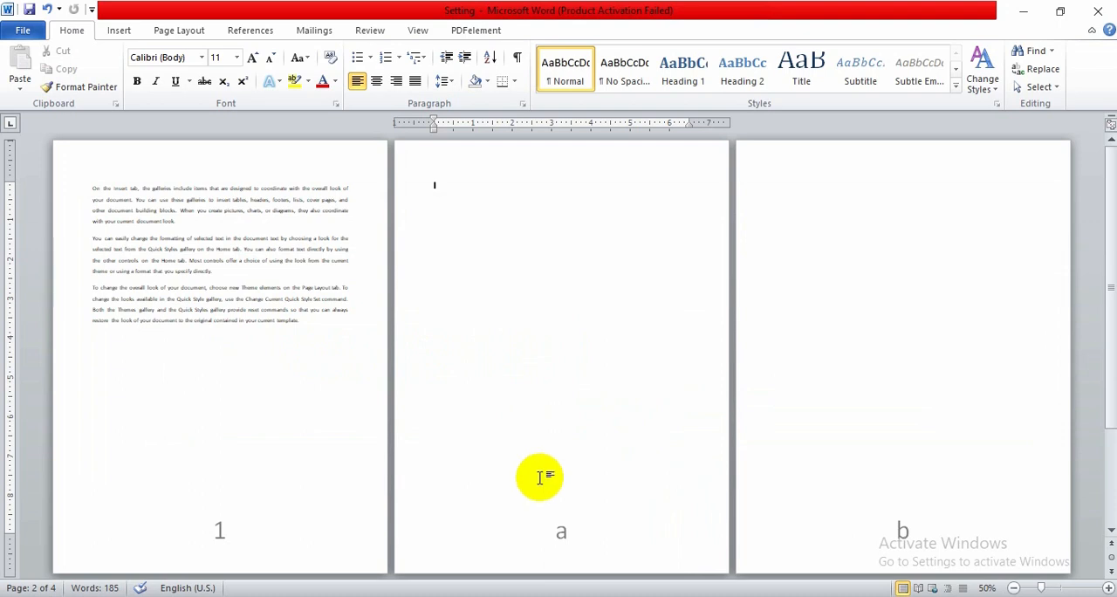
scroll(250, 349, "up", 7, "ctrl")
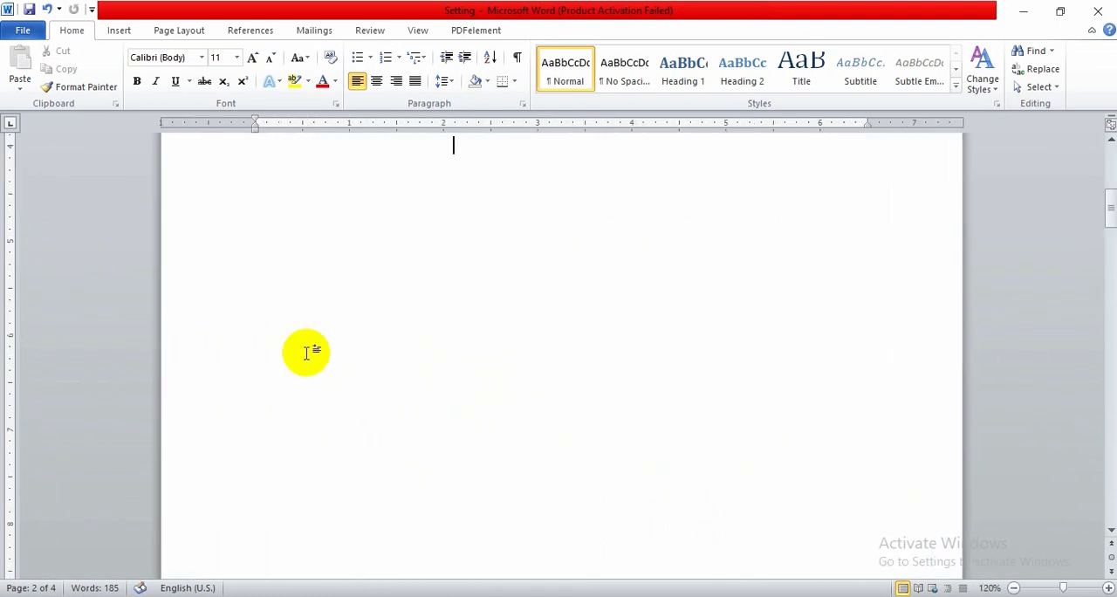
scroll(437, 353, "up", 15)
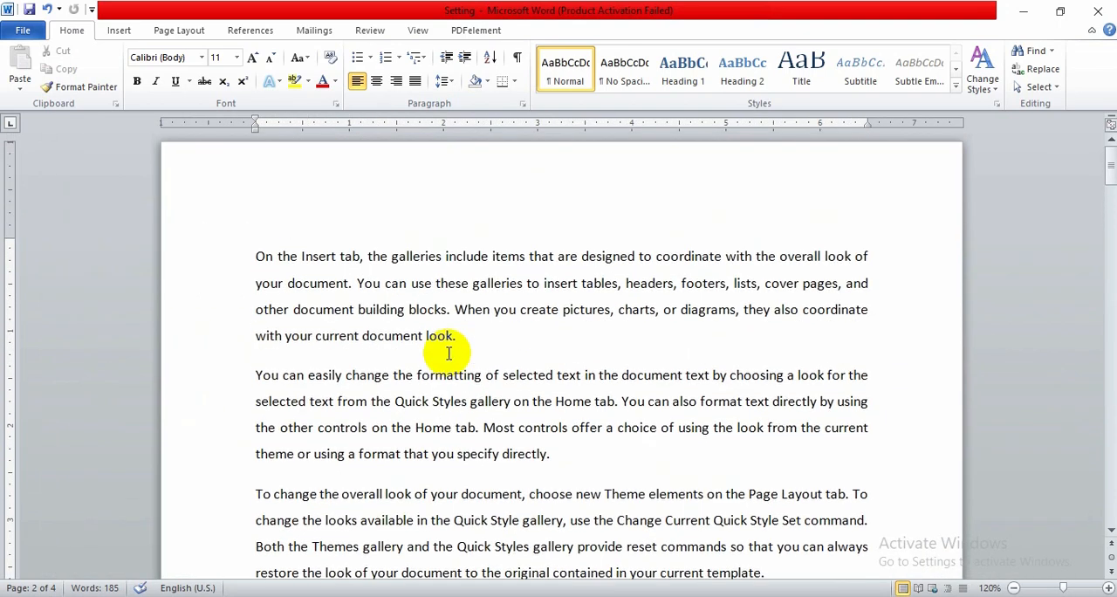
left_click(254, 259)
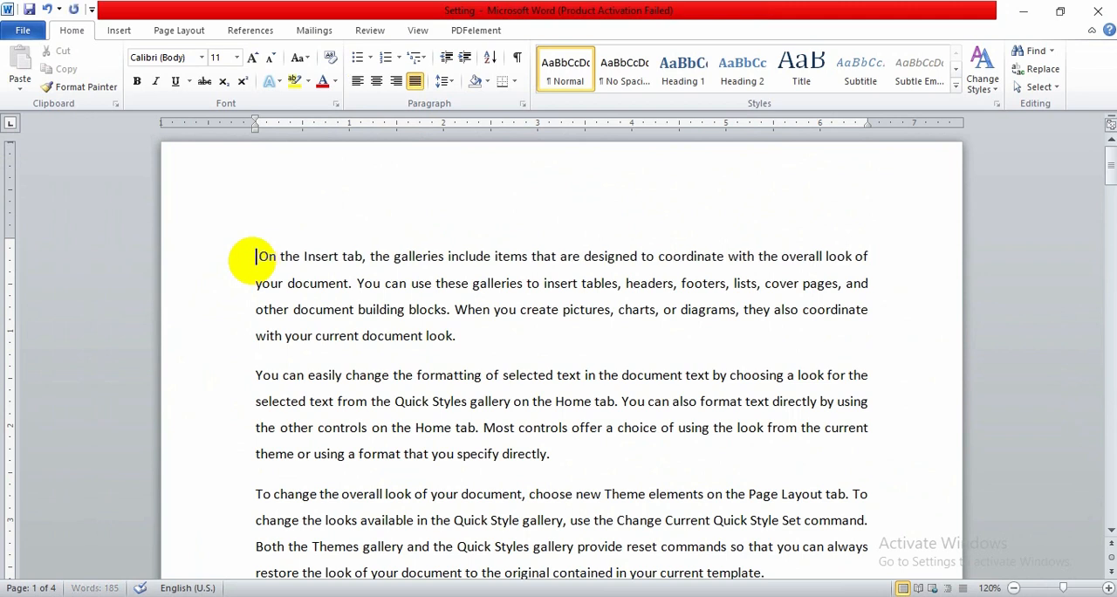
type("PSC")
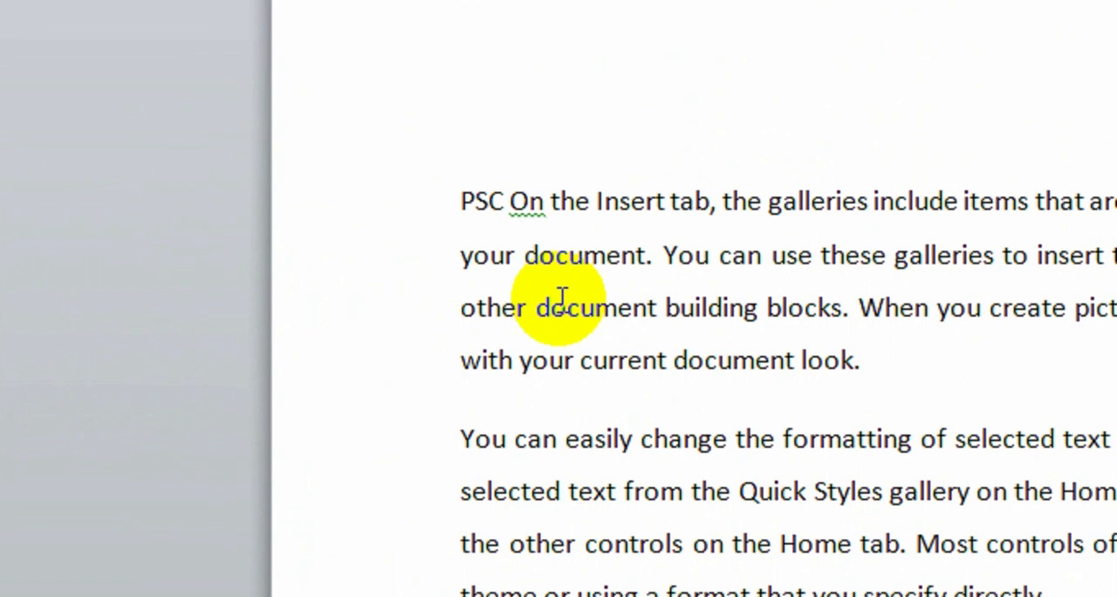
Select the word PSC and start a hyperlink for it that targets an existing file or web page
left_click_drag(460, 200, 505, 199)
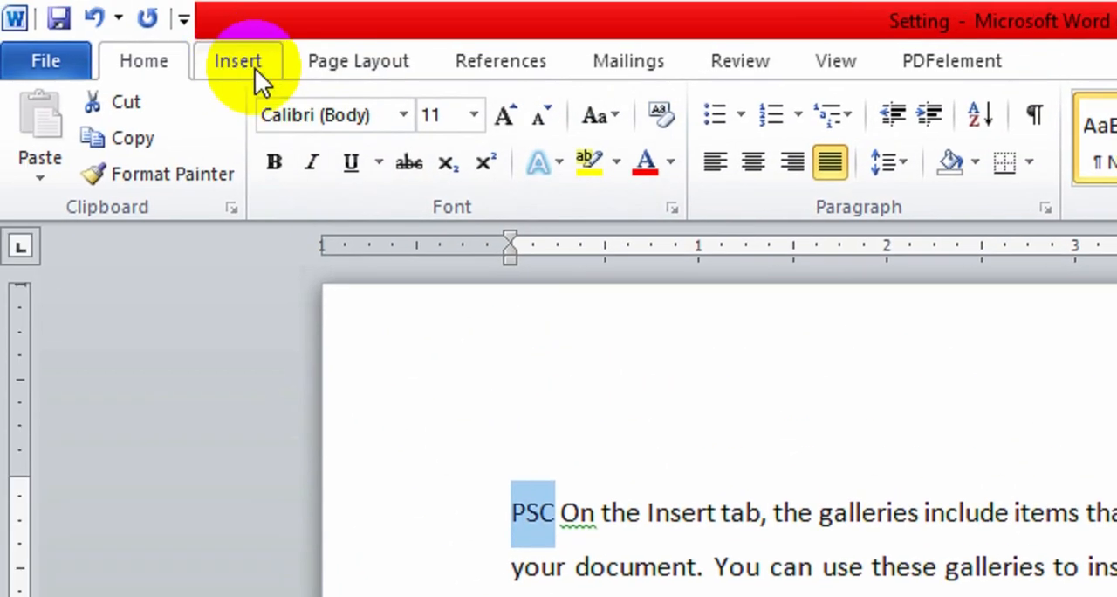
left_click(254, 75)
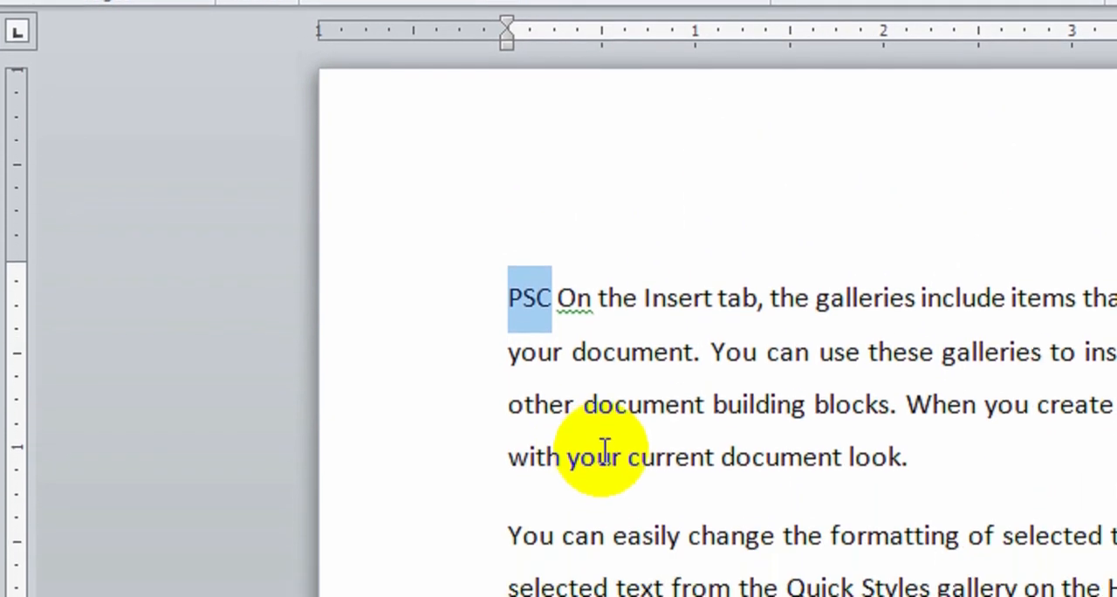
key("ctrl+k")
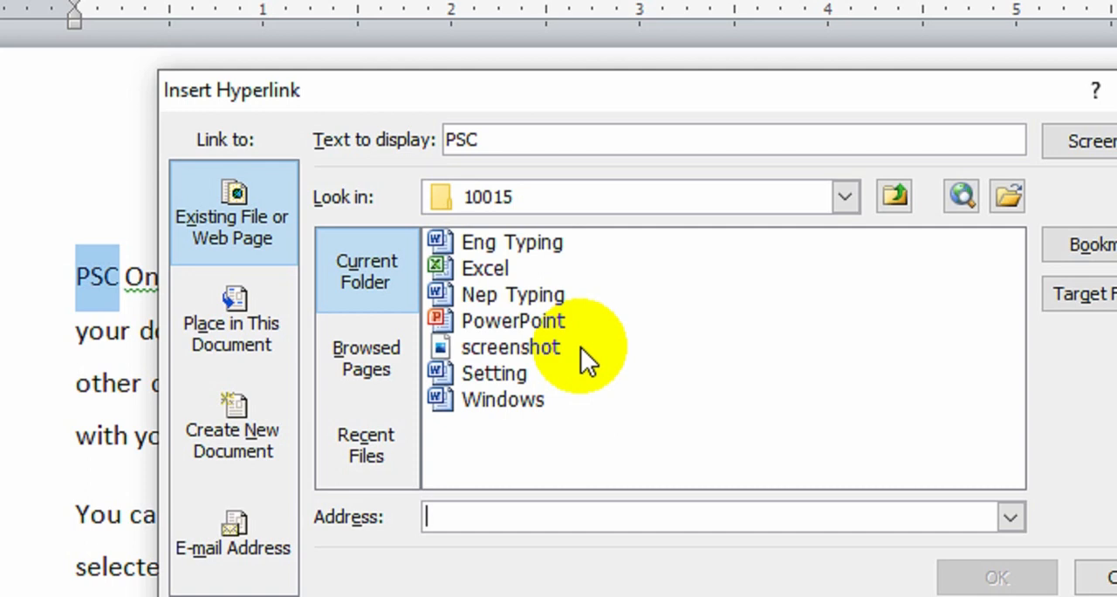
left_click(231, 328)
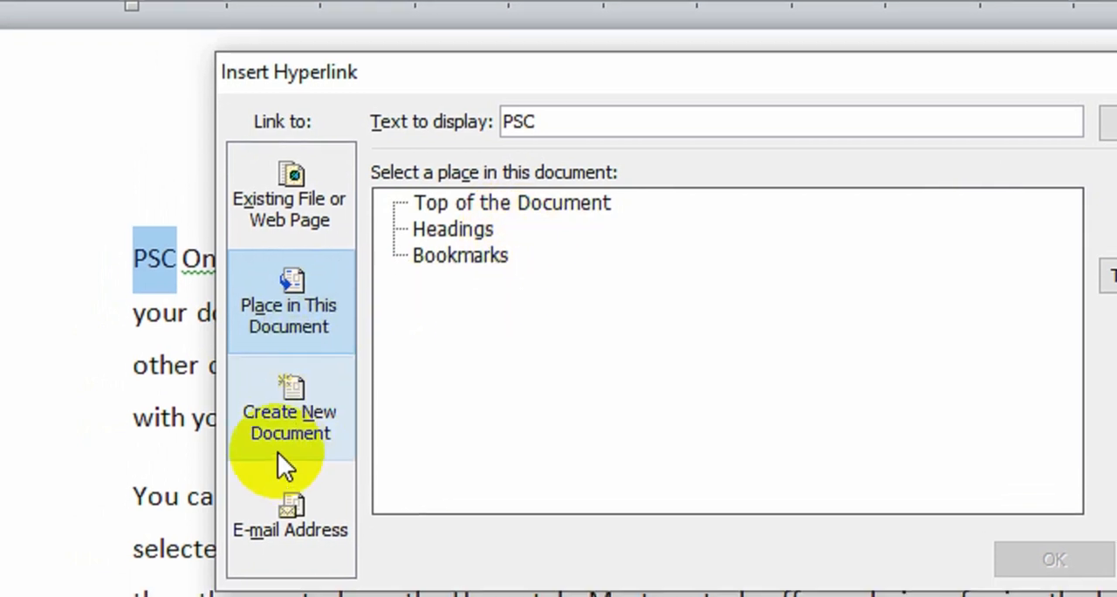
left_click(308, 208)
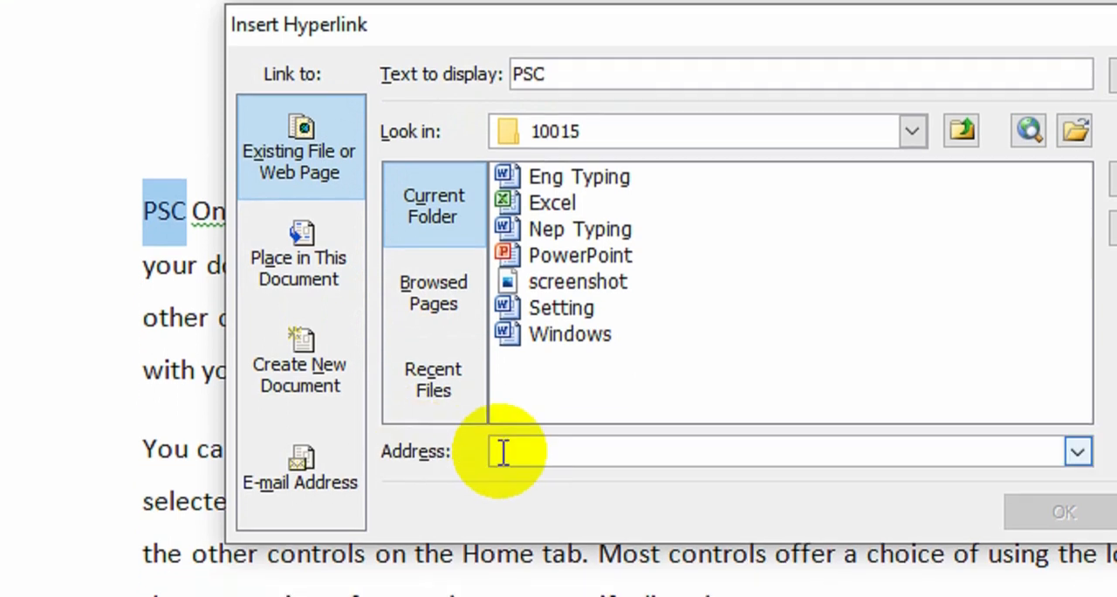
left_click(508, 498)
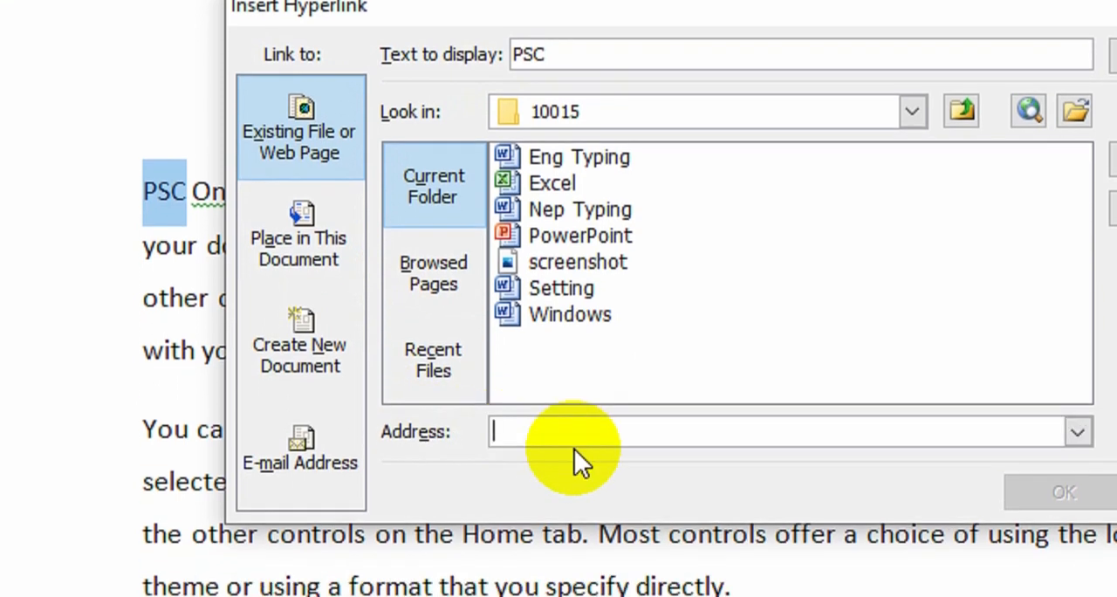
type("h")
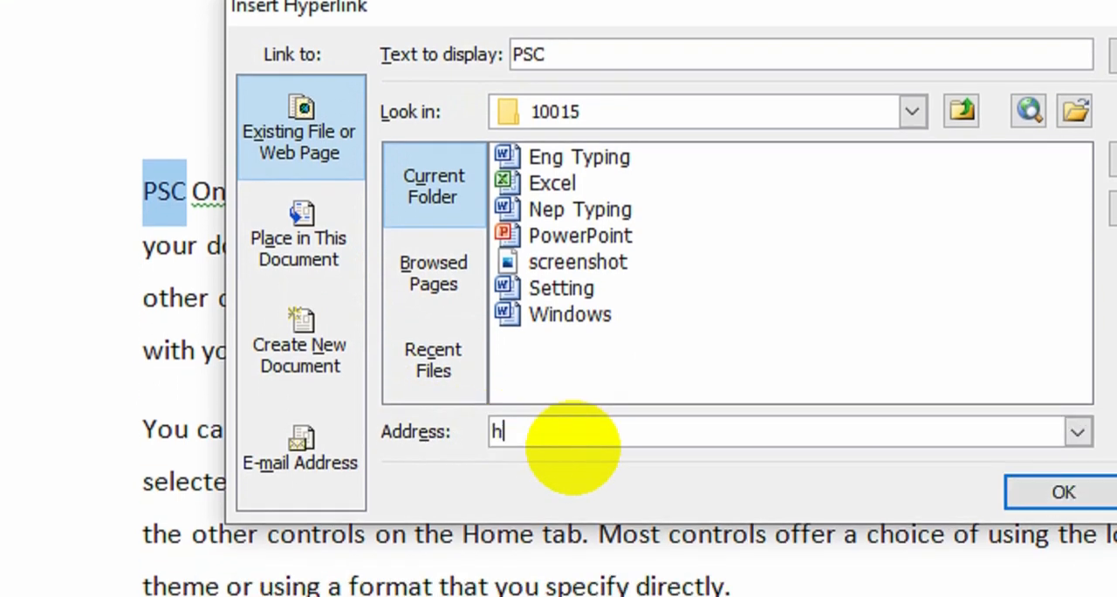
key("BackSpace")
key("BackSpace")
type("http")
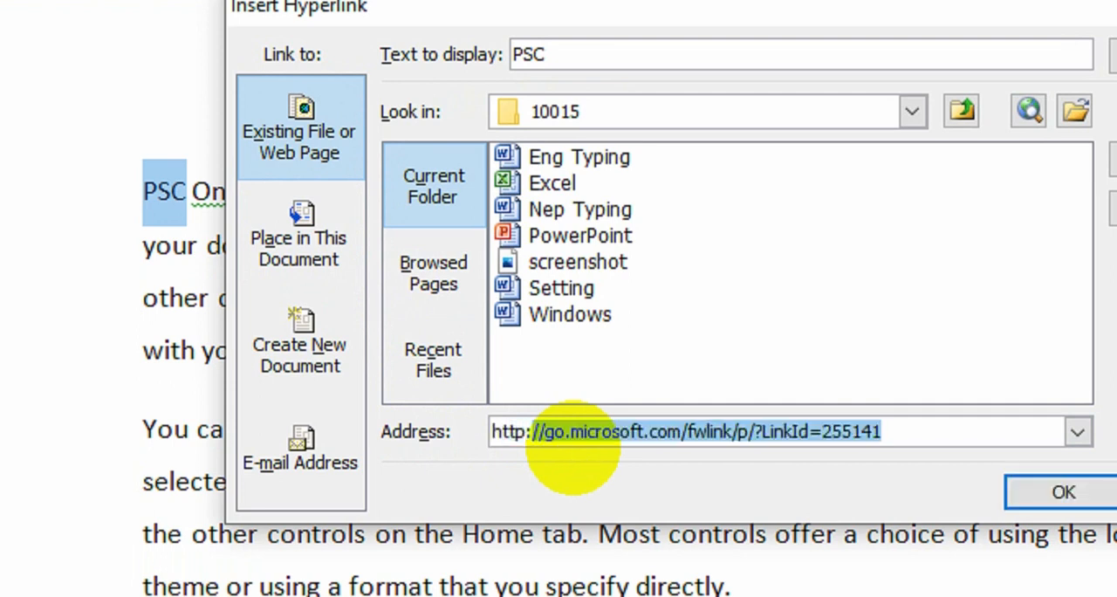
type("://psc.gov.np")
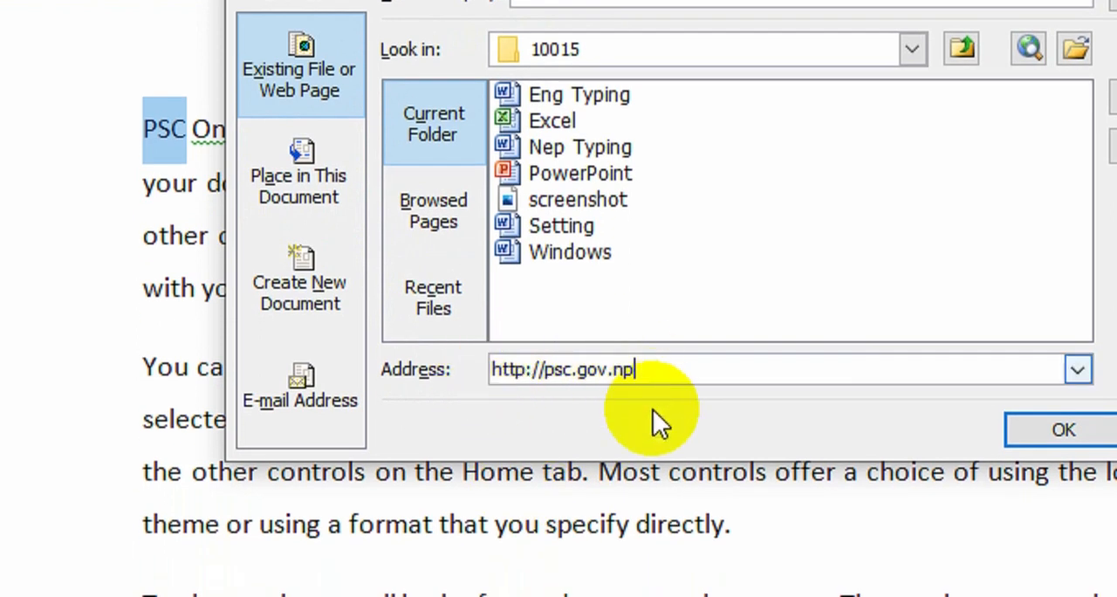
left_click(1051, 429)
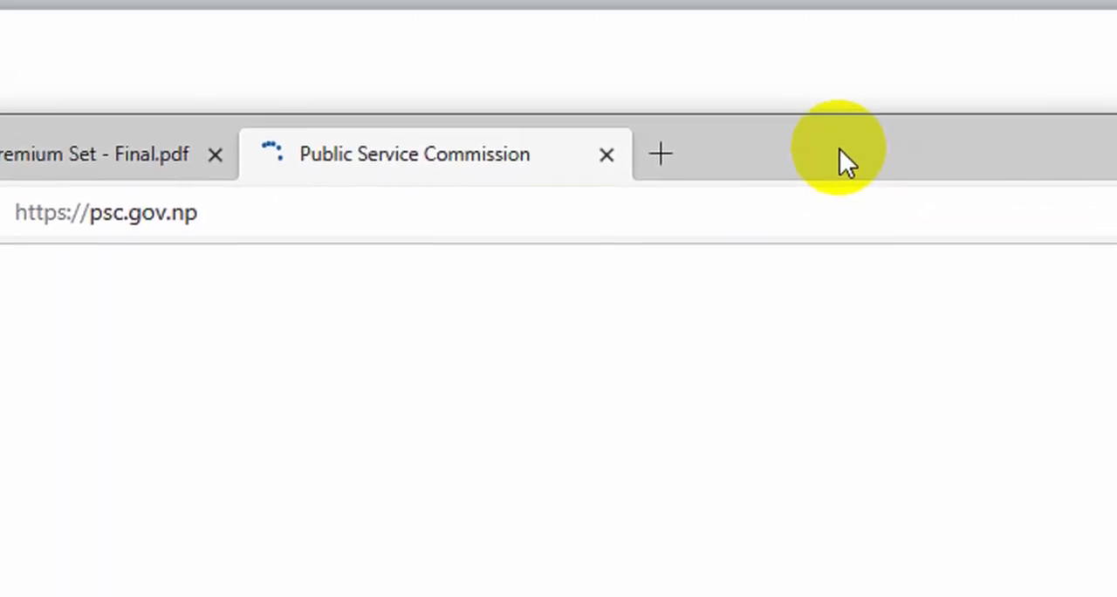
Check the Public Service Commission website opened by the PSC link, close it and switch back to Word
scroll(583, 430, "down", 1)
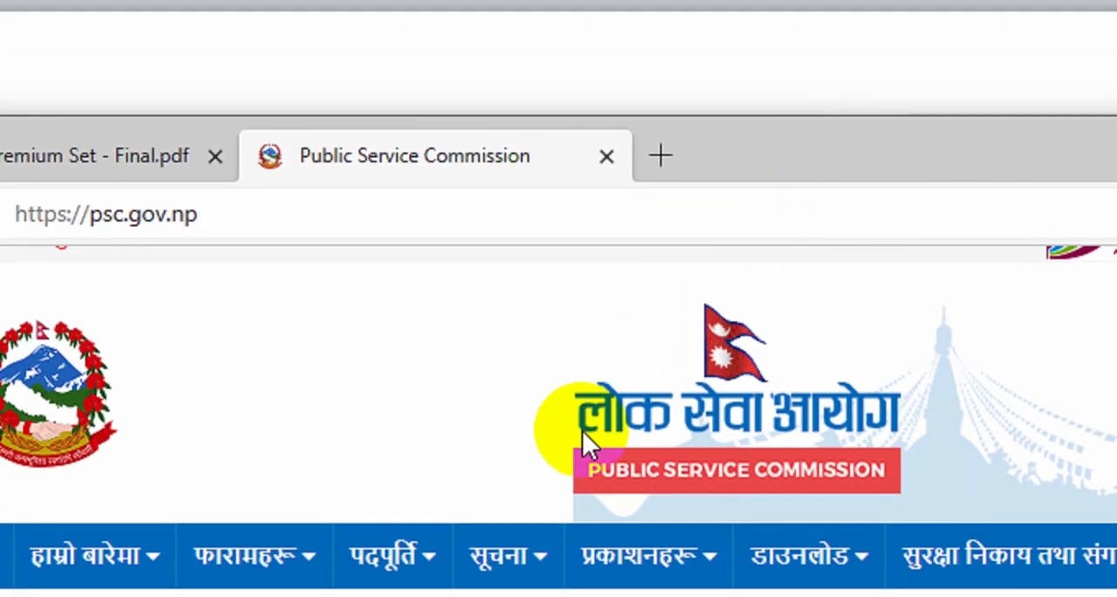
scroll(583, 431, "down", 2)
scroll(582, 430, "up", 3)
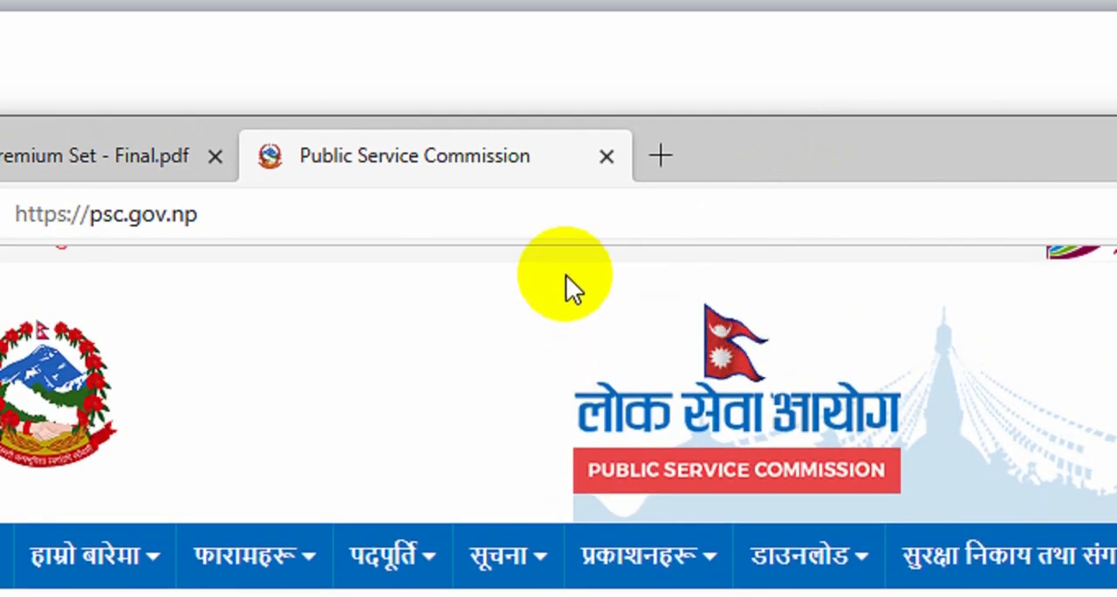
left_click(607, 156)
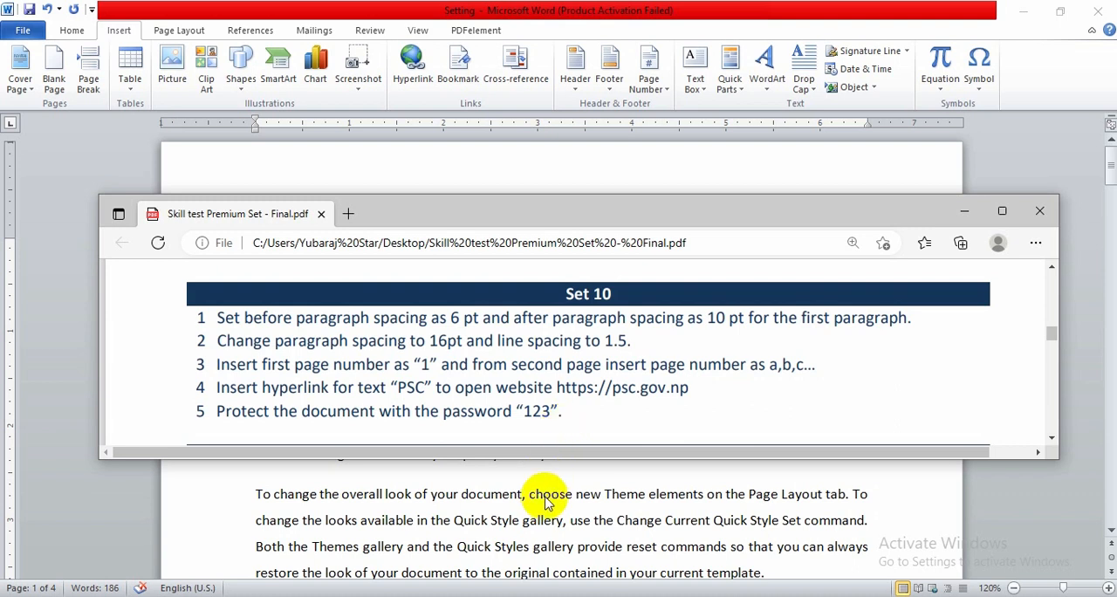
key("alt+Tab")
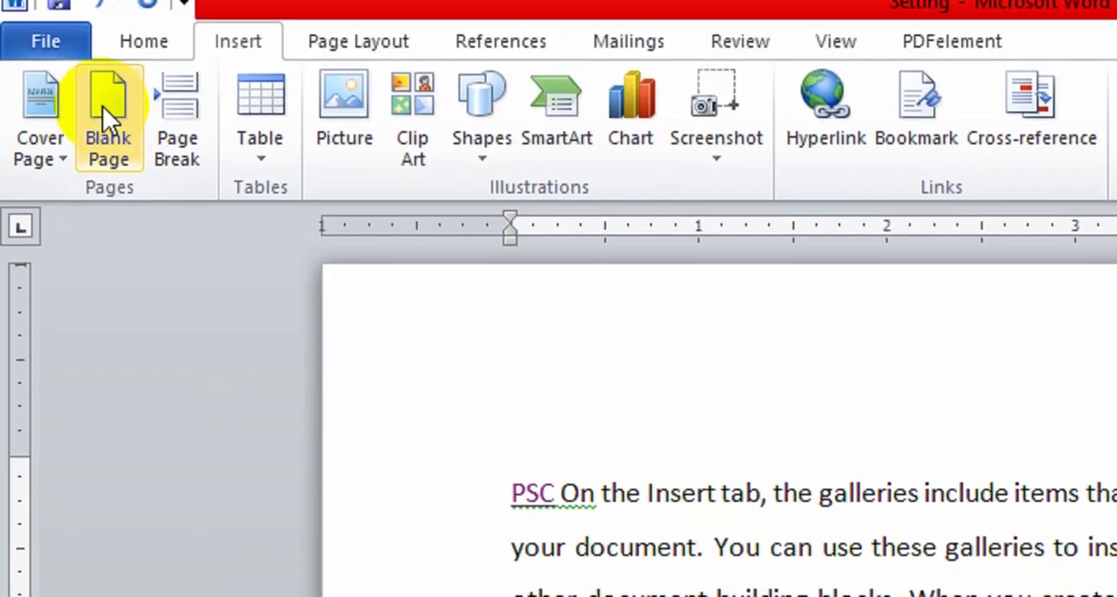
Encrypt the document with a password, entering and confirming the document password required by the task
left_click(52, 48)
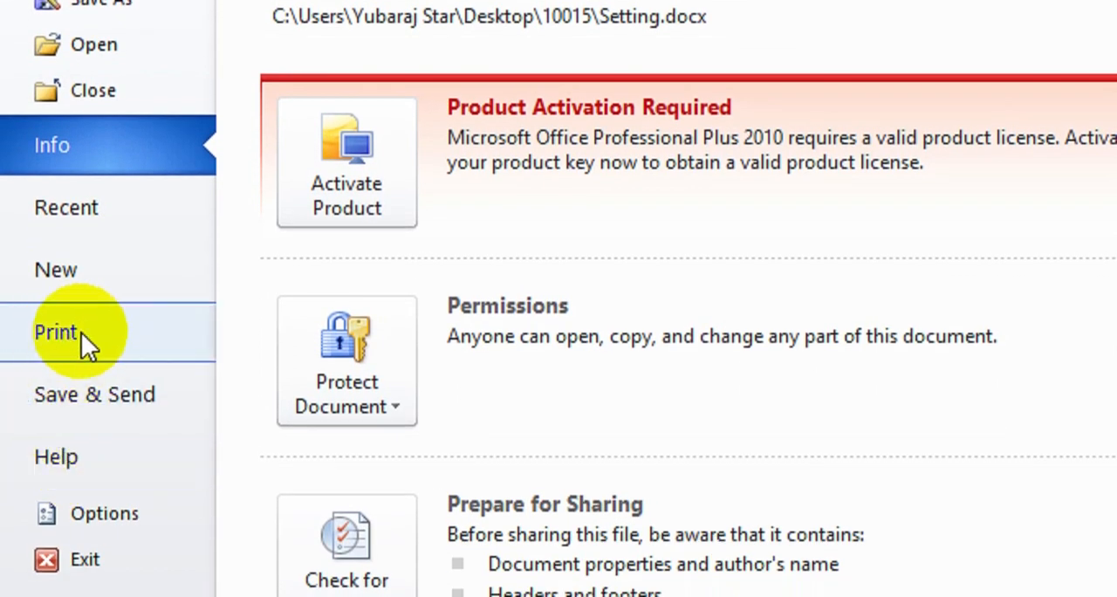
left_click(367, 392)
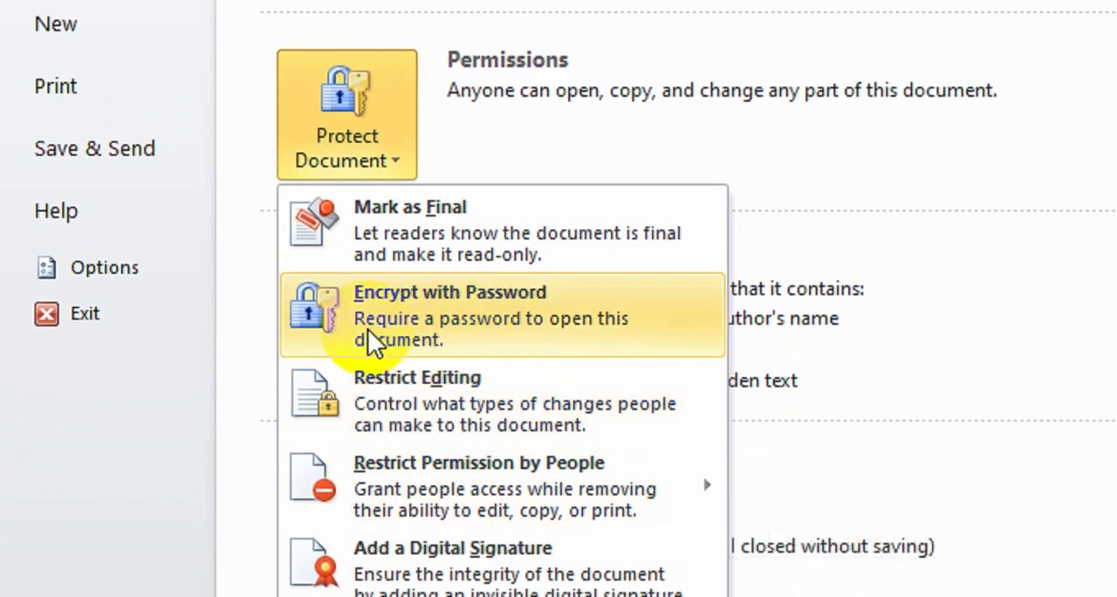
left_click(496, 316)
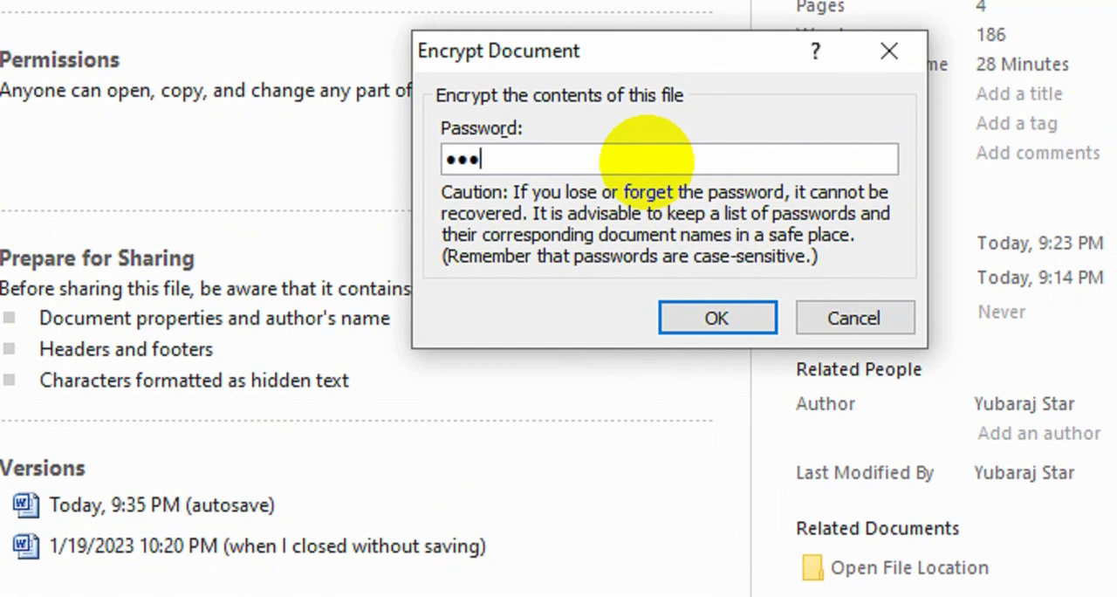
left_click(750, 309)
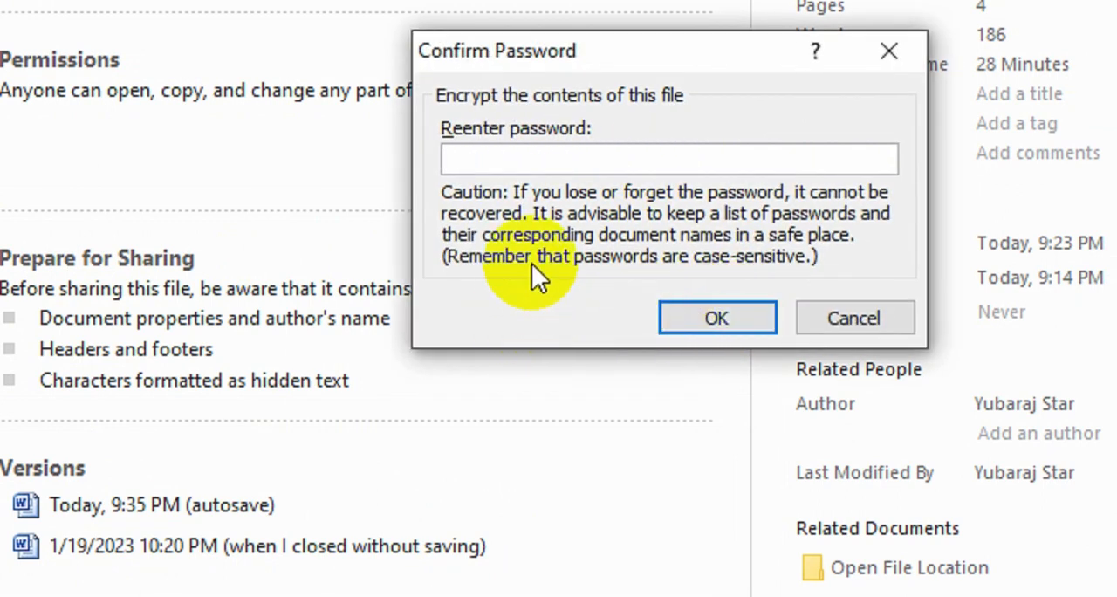
type("123")
left_click(711, 319)
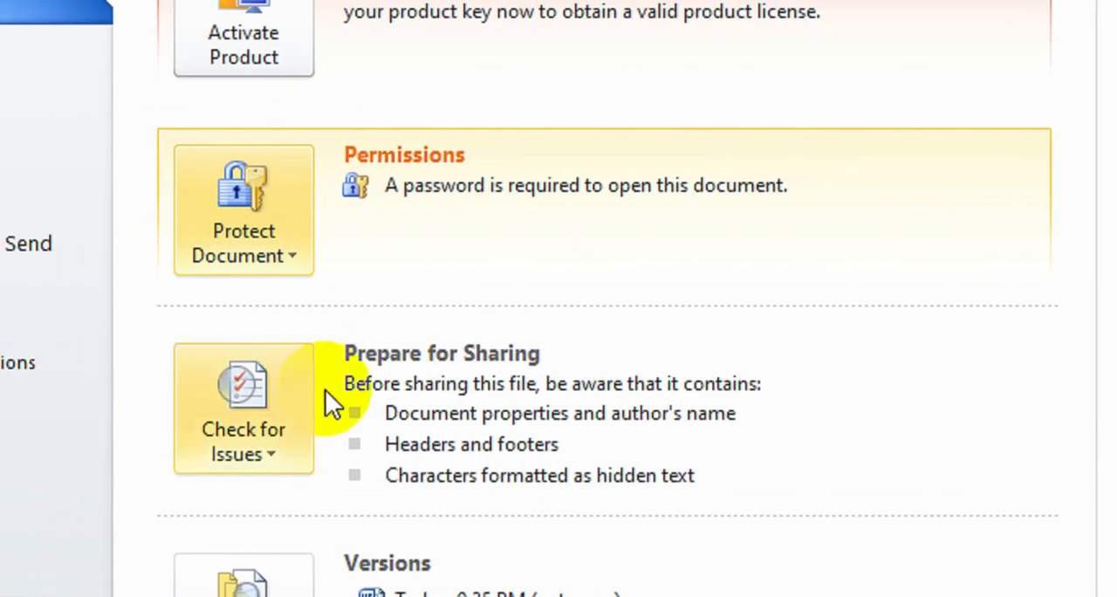
Start saving a copy of the document, choose the existing Setting file and open the general save options
left_click(23, 30)
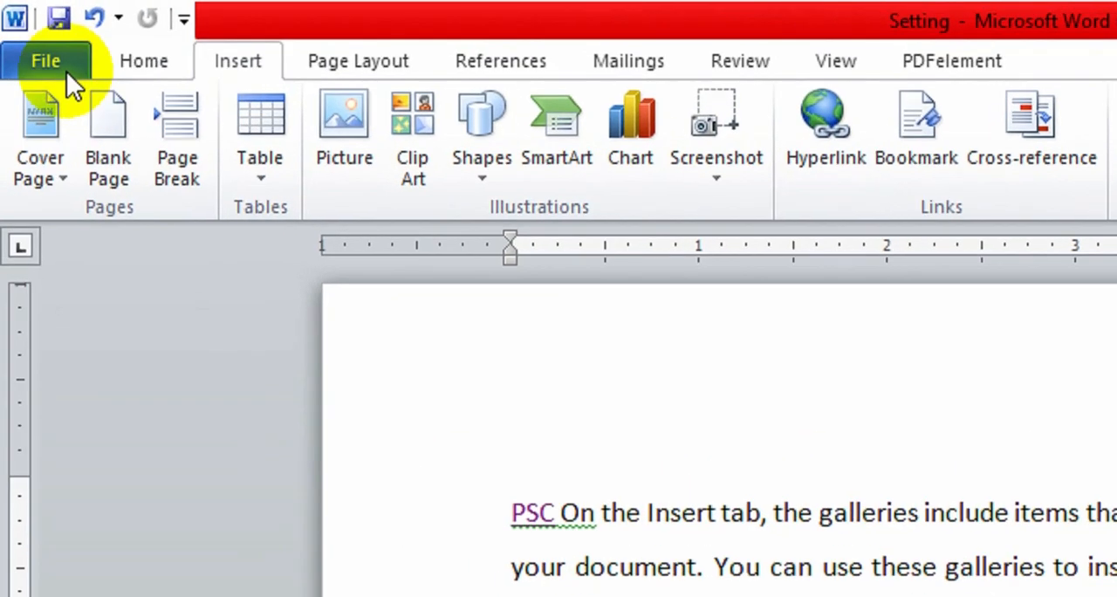
left_click(23, 31)
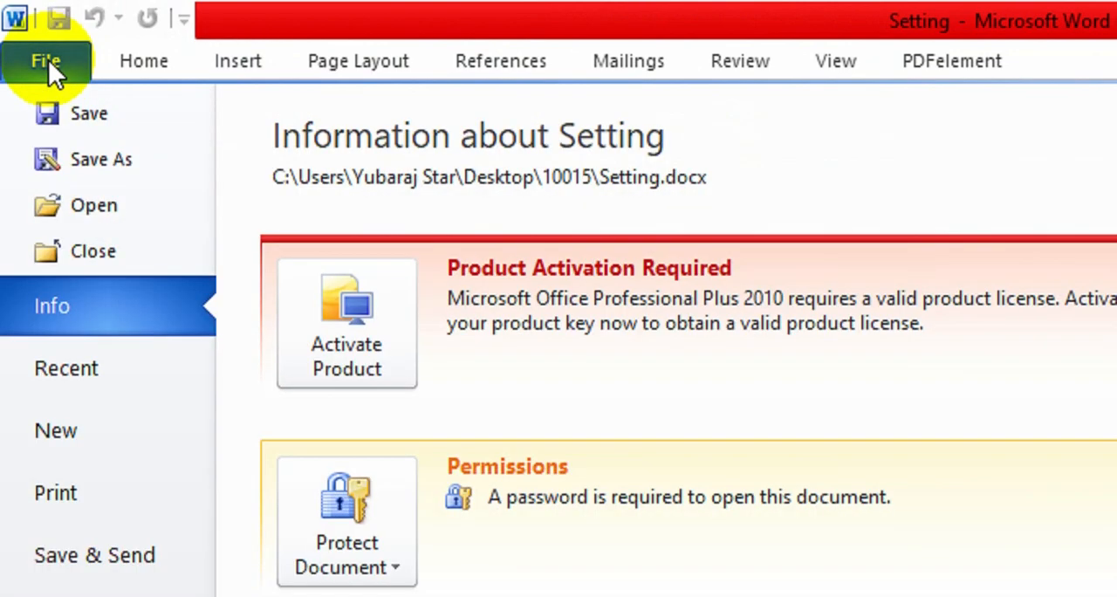
key("Escape")
key("F12")
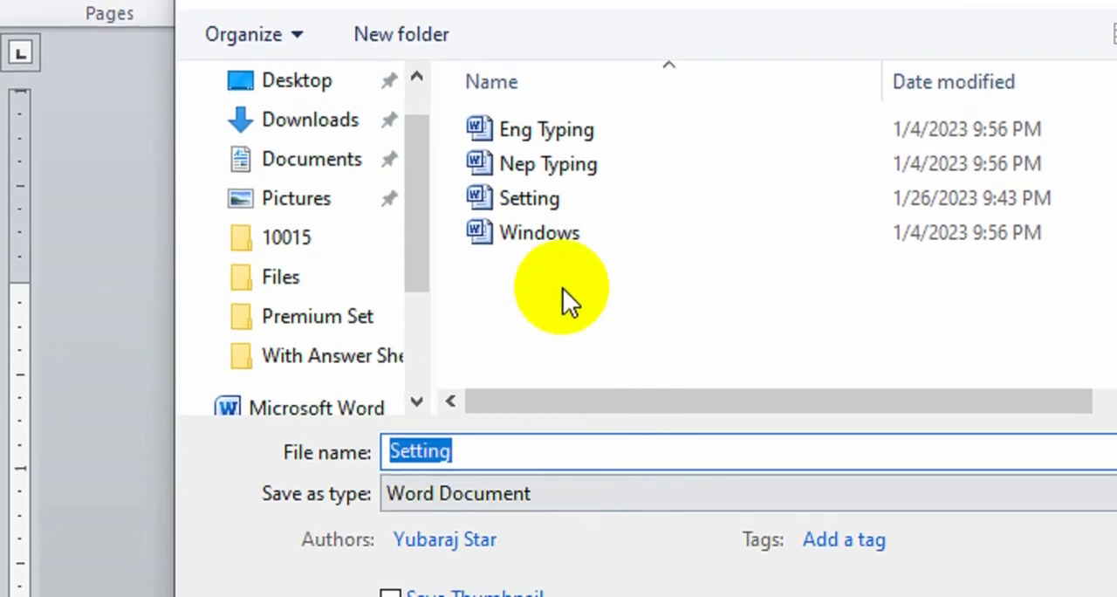
left_click(542, 205)
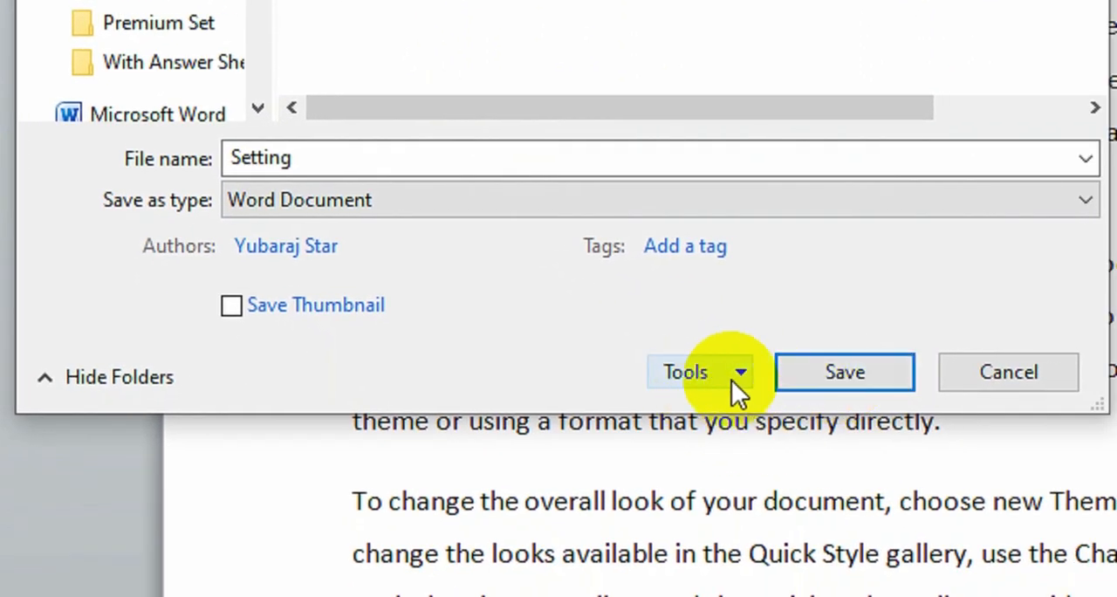
left_click(738, 379)
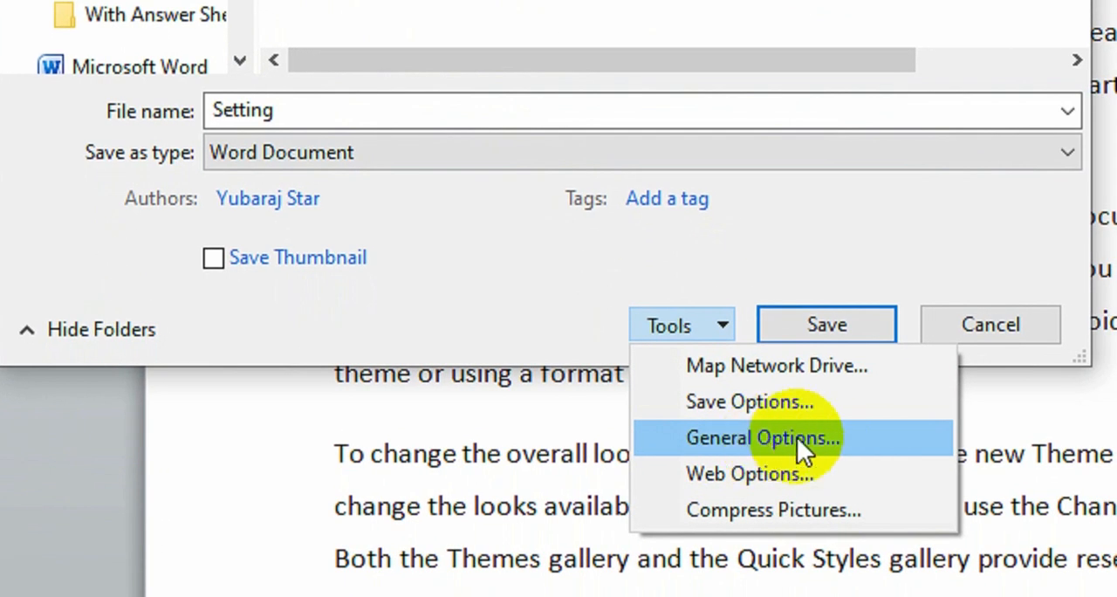
left_click(797, 439)
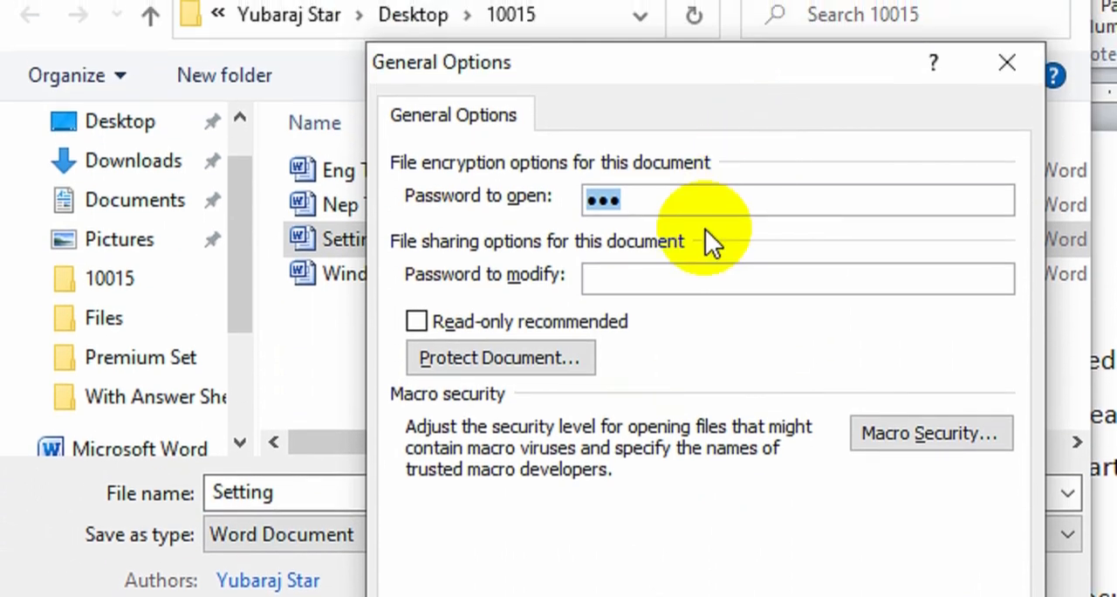
Select the password to open in the general options, accept the options, save as Setting and switch to the question sheet
left_click(690, 195)
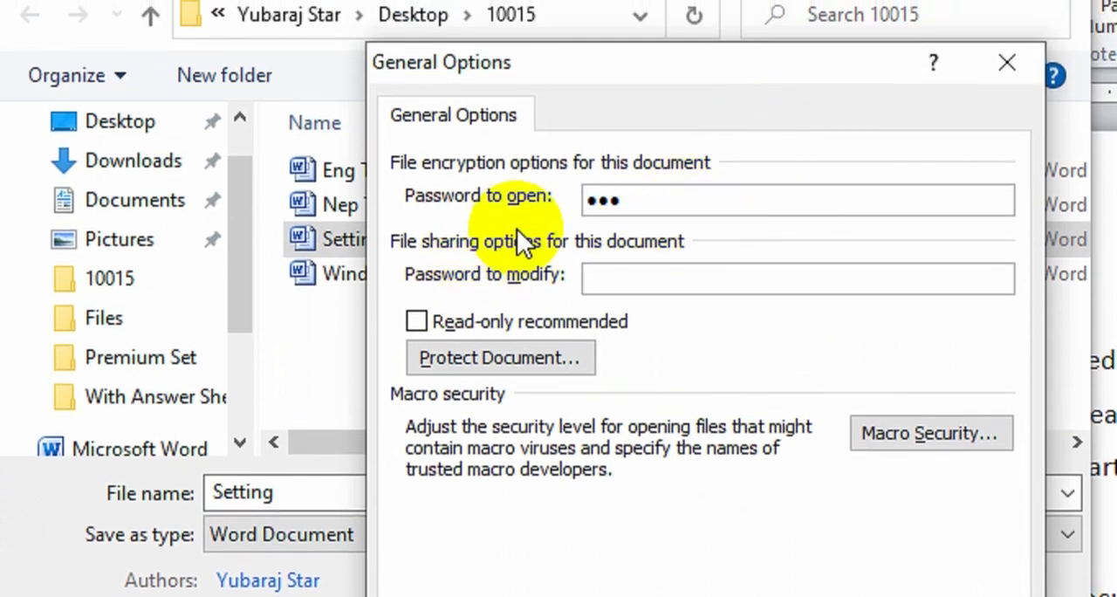
double_click(628, 203)
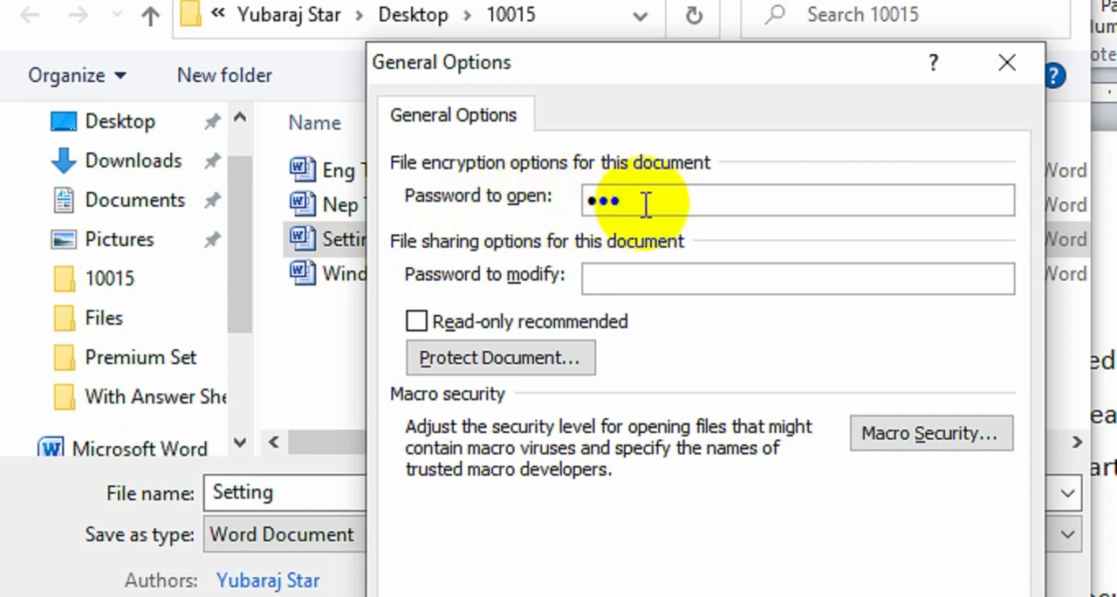
left_click(620, 207)
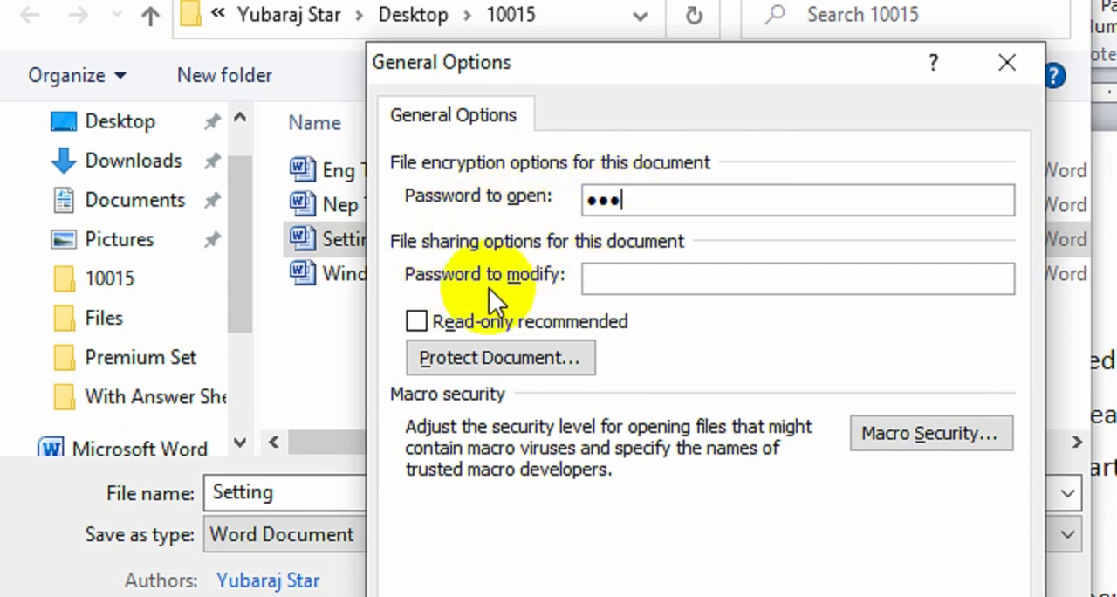
double_click(639, 199)
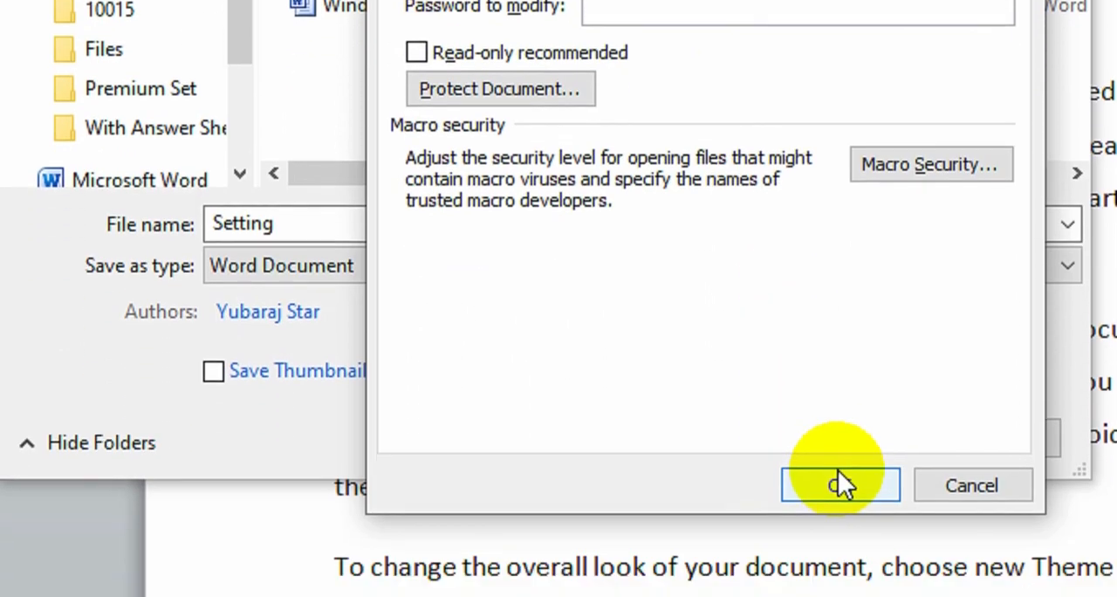
left_click(842, 459)
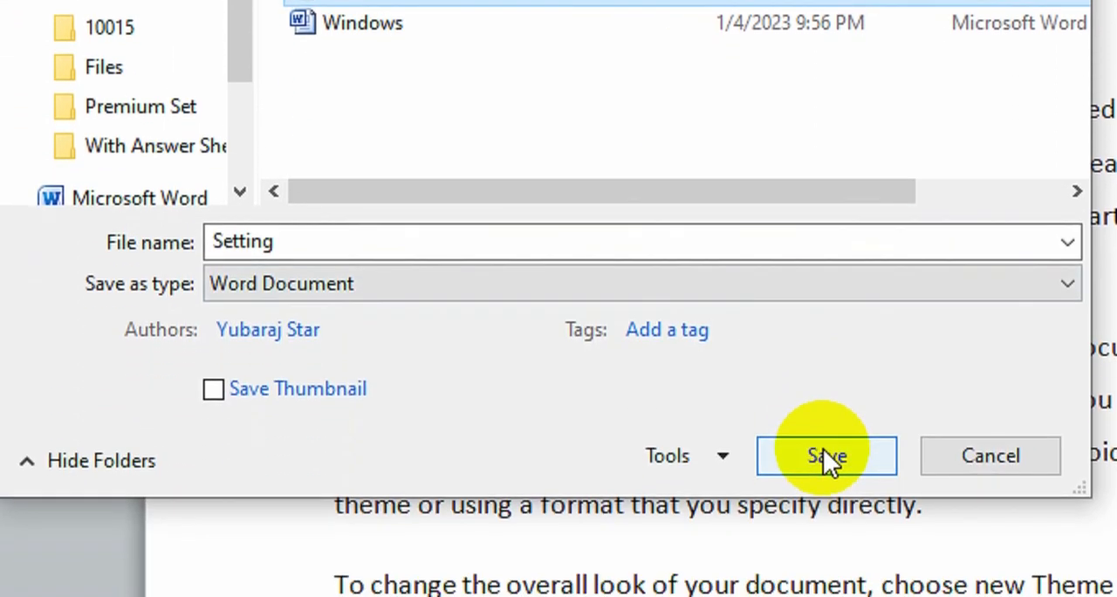
left_click(823, 454)
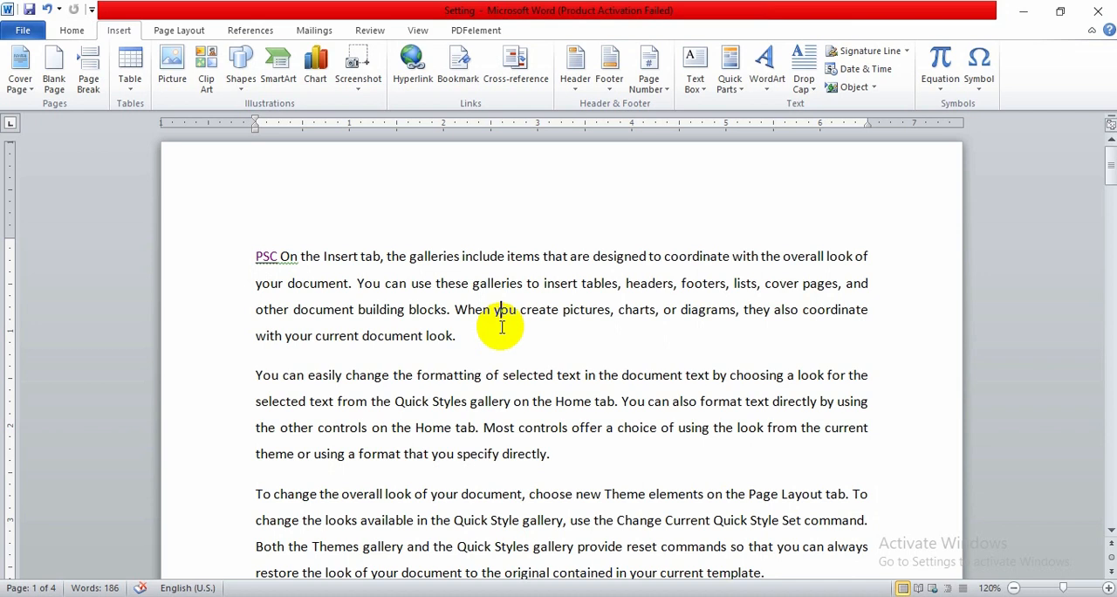
key("alt+Tab")
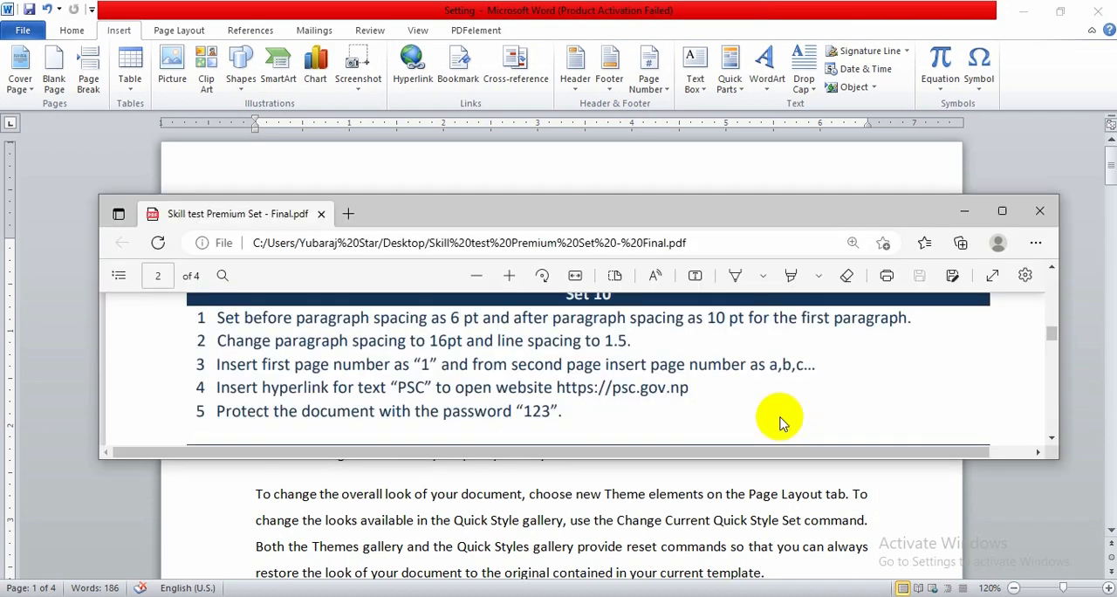